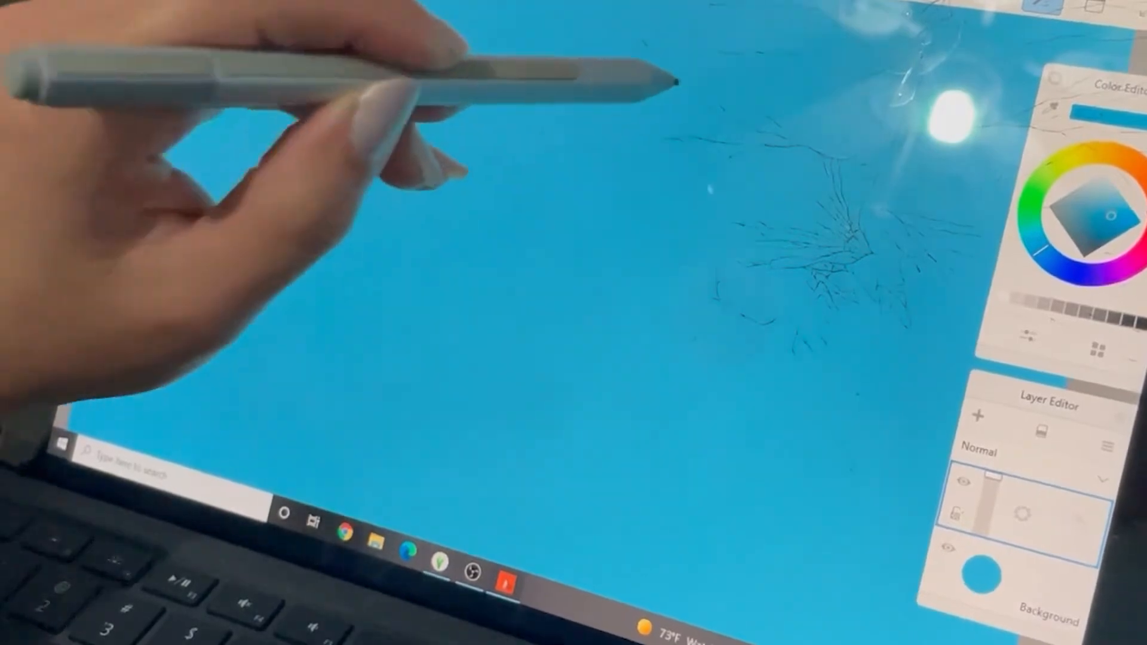
# Draw overlapping freehand loops and zigzags across the canvas on the upper layer in the darker blue.
pyautogui.moveTo(717, 48); pyautogui.dragTo(711, 281)
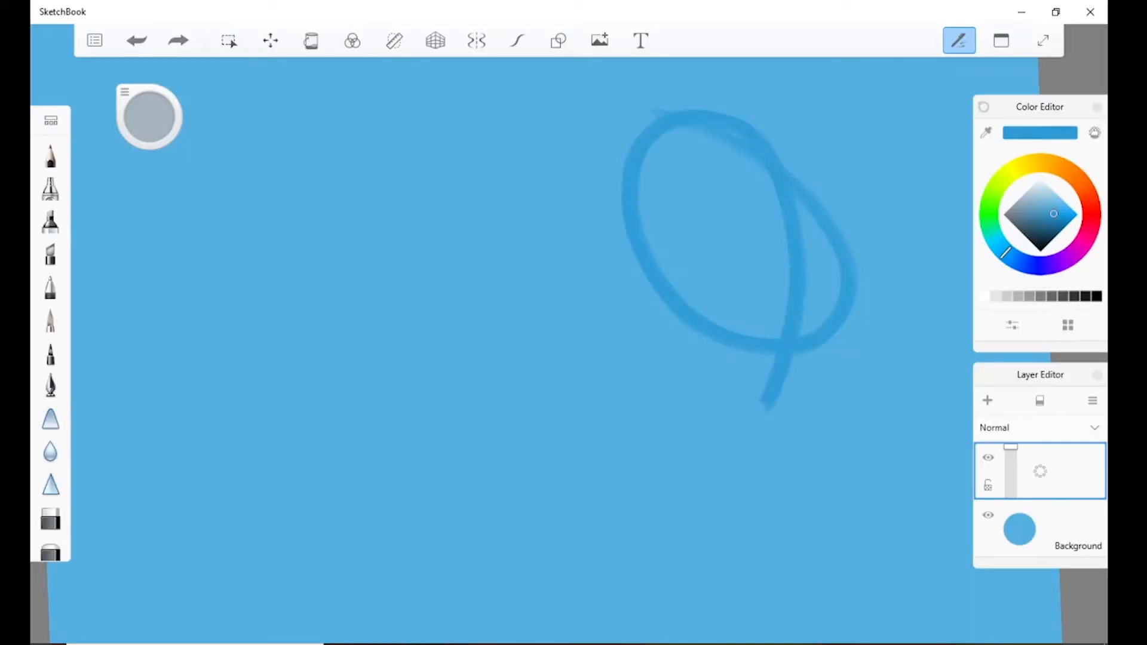
pyautogui.moveTo(764, 407); pyautogui.dragTo(717, 529)
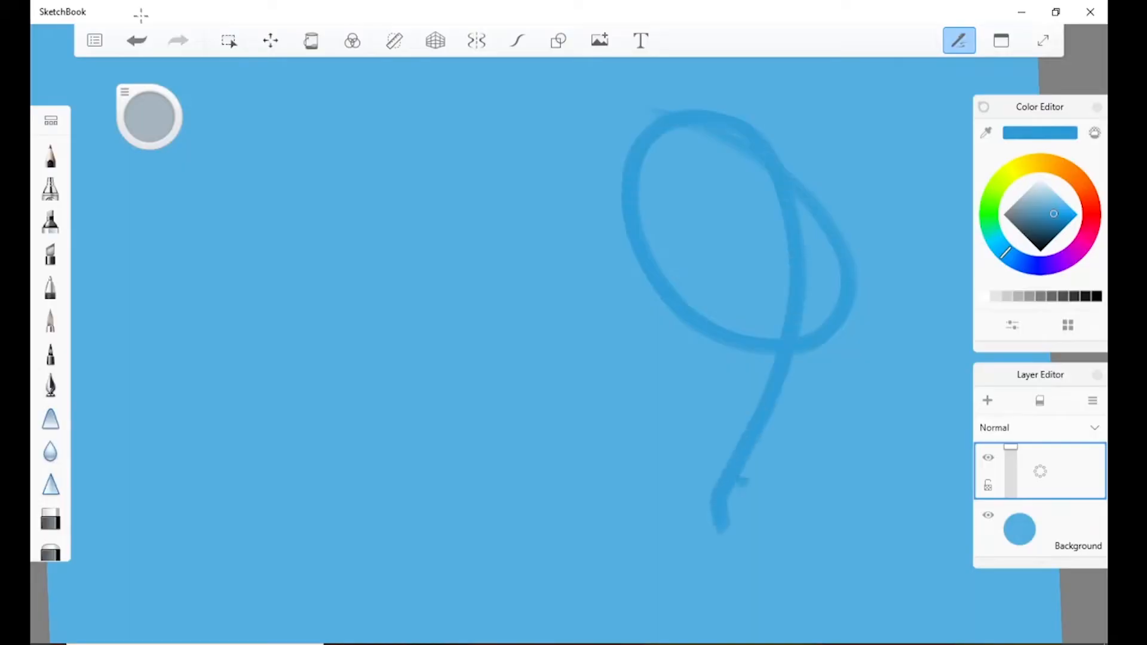
pyautogui.moveTo(367, 242)
pyautogui.mouseDown()
pyautogui.moveTo(512, 315)
pyautogui.moveTo(380, 336)
pyautogui.moveTo(412, 448)
pyautogui.moveTo(350, 528)
pyautogui.moveTo(339, 506)
pyautogui.mouseUp()
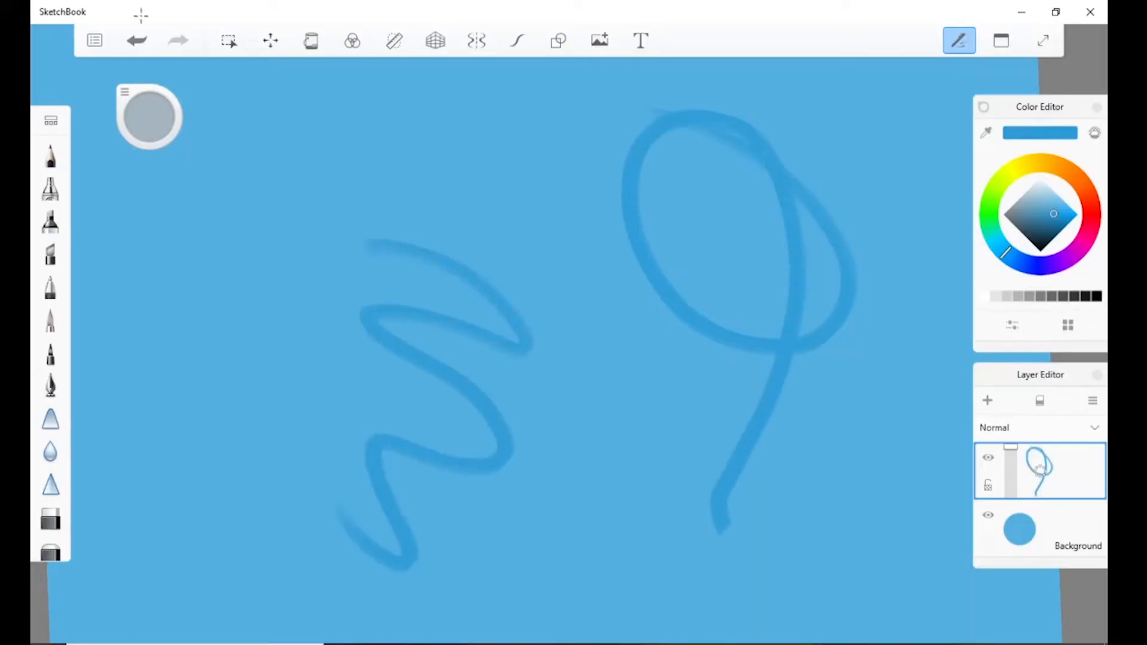
pyautogui.moveTo(391, 124)
pyautogui.mouseDown()
pyautogui.moveTo(632, 328)
pyautogui.moveTo(402, 269)
pyautogui.moveTo(523, 441)
pyautogui.moveTo(382, 245)
pyautogui.moveTo(526, 478)
pyautogui.mouseUp()
pyautogui.moveTo(299, 221)
pyautogui.mouseDown()
pyautogui.moveTo(216, 334)
pyautogui.moveTo(359, 334)
pyautogui.moveTo(326, 413)
pyautogui.mouseUp()
pyautogui.moveTo(230, 170)
pyautogui.mouseDown()
pyautogui.moveTo(237, 216)
pyautogui.moveTo(378, 531)
pyautogui.moveTo(480, 407)
pyautogui.moveTo(295, 66)
pyautogui.moveTo(626, 300)
pyautogui.moveTo(847, 433)
pyautogui.moveTo(552, 296)
pyautogui.mouseUp()
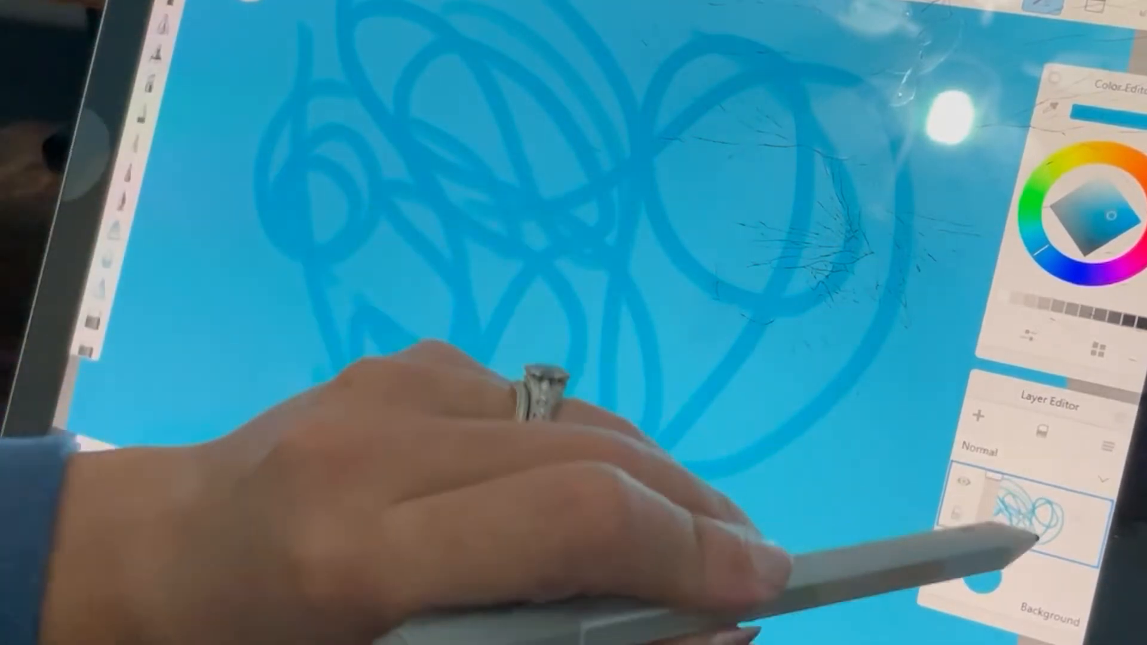
# Add a new layer above the scribbled one and delete the layer containing the scribbles.
pyautogui.click(1025, 514)
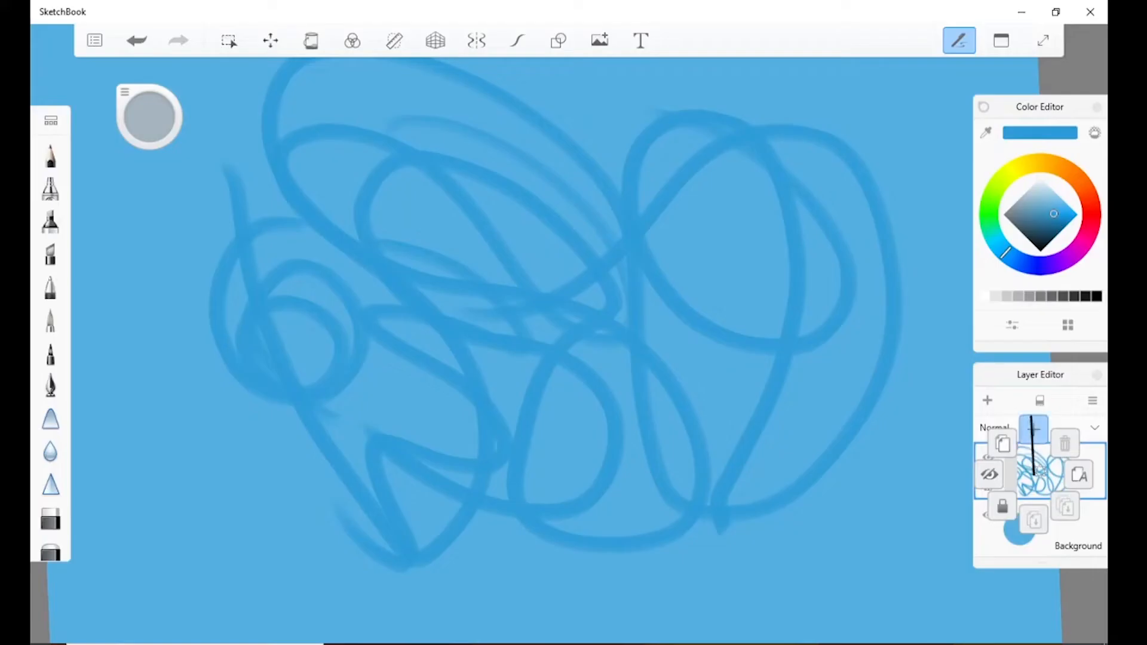
pyautogui.moveTo(1031, 418); pyautogui.dragTo(1034, 425)
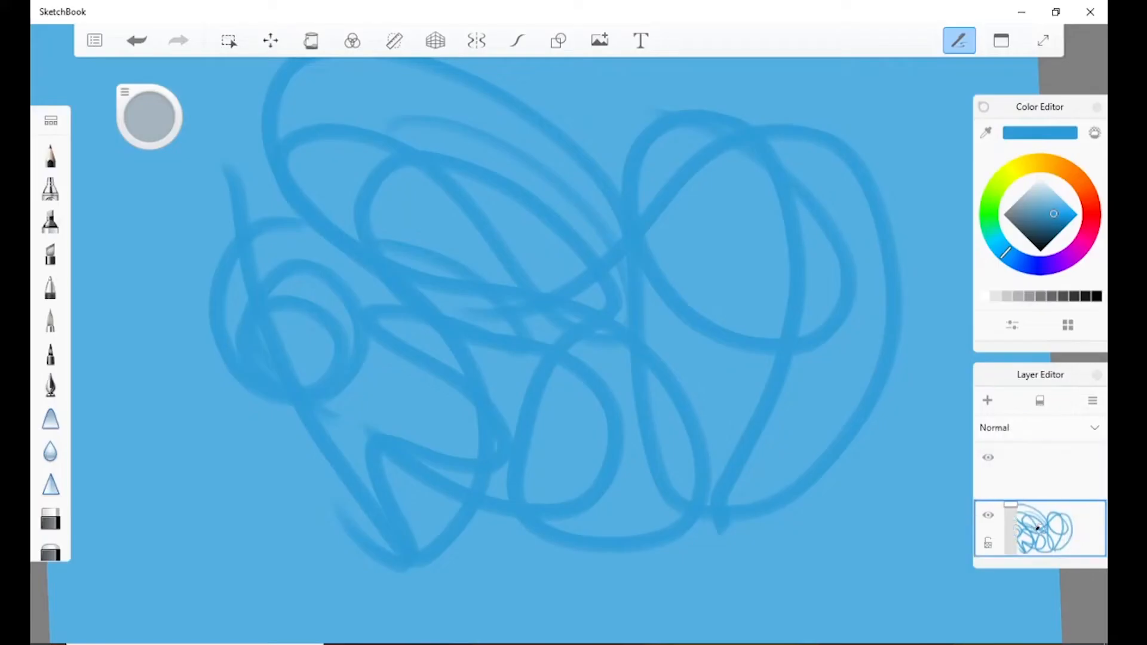
pyautogui.moveTo(1038, 528); pyautogui.dragTo(1068, 491)
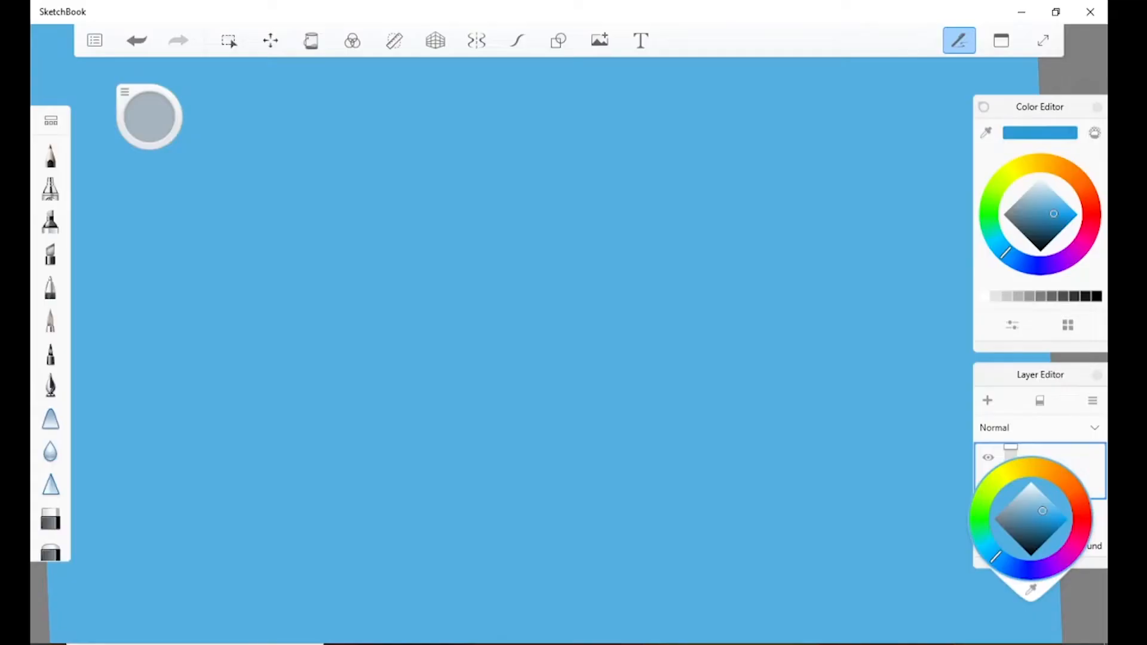
# Change the background layer's colour to grey and lighten it towards white.
pyautogui.click(141, 20)
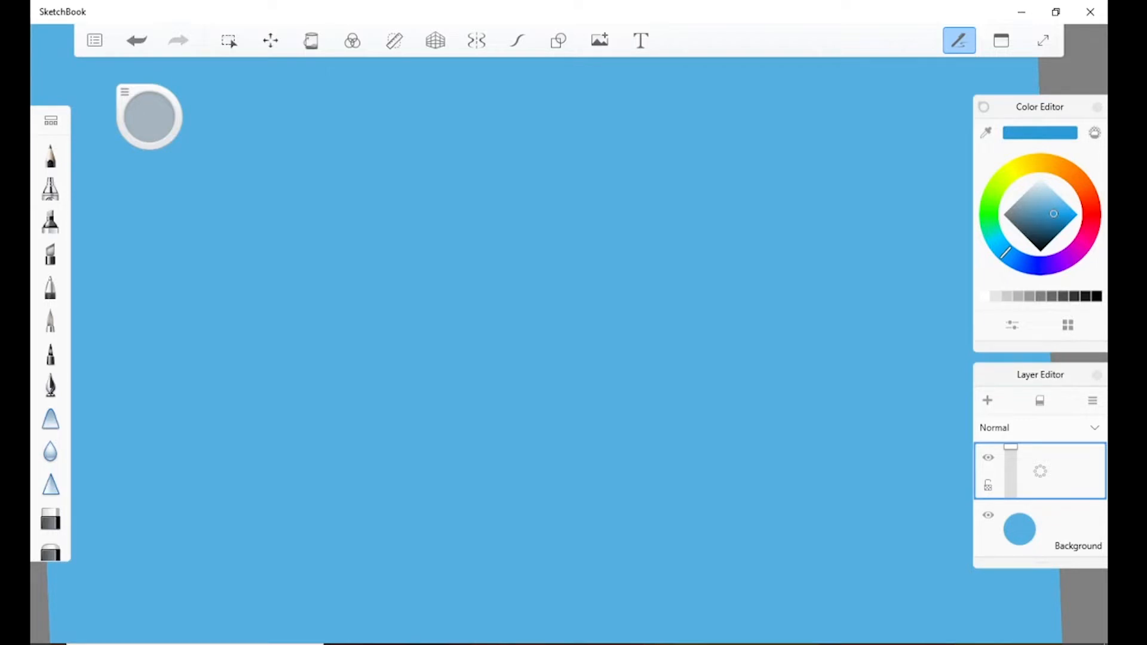
pyautogui.click(1020, 529)
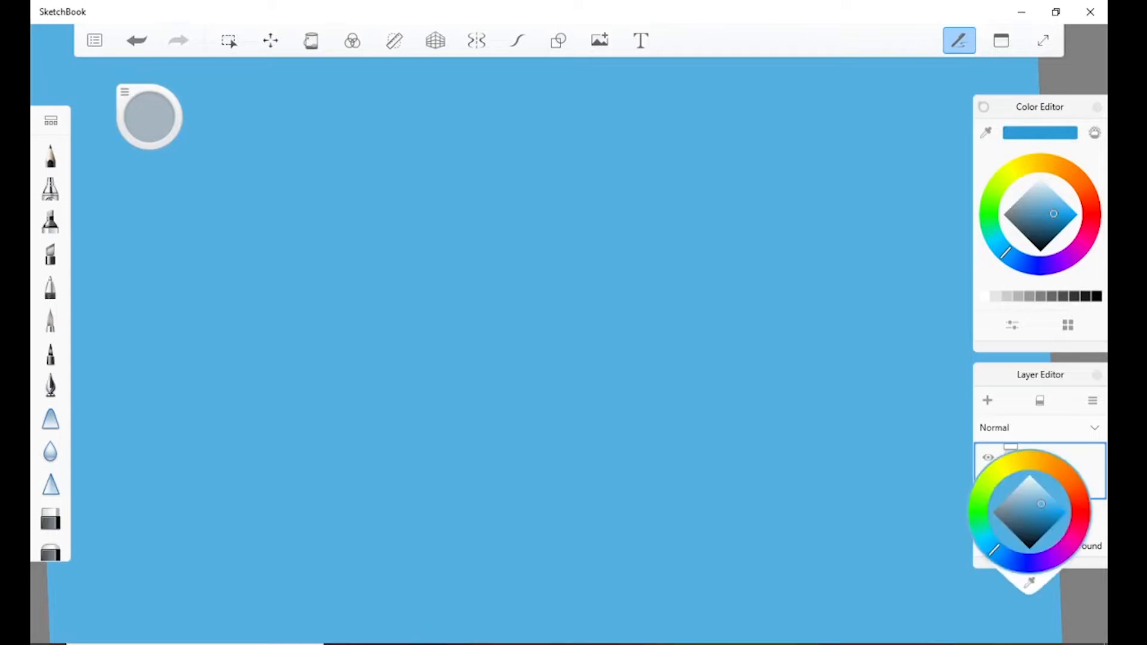
pyautogui.click(1012, 492)
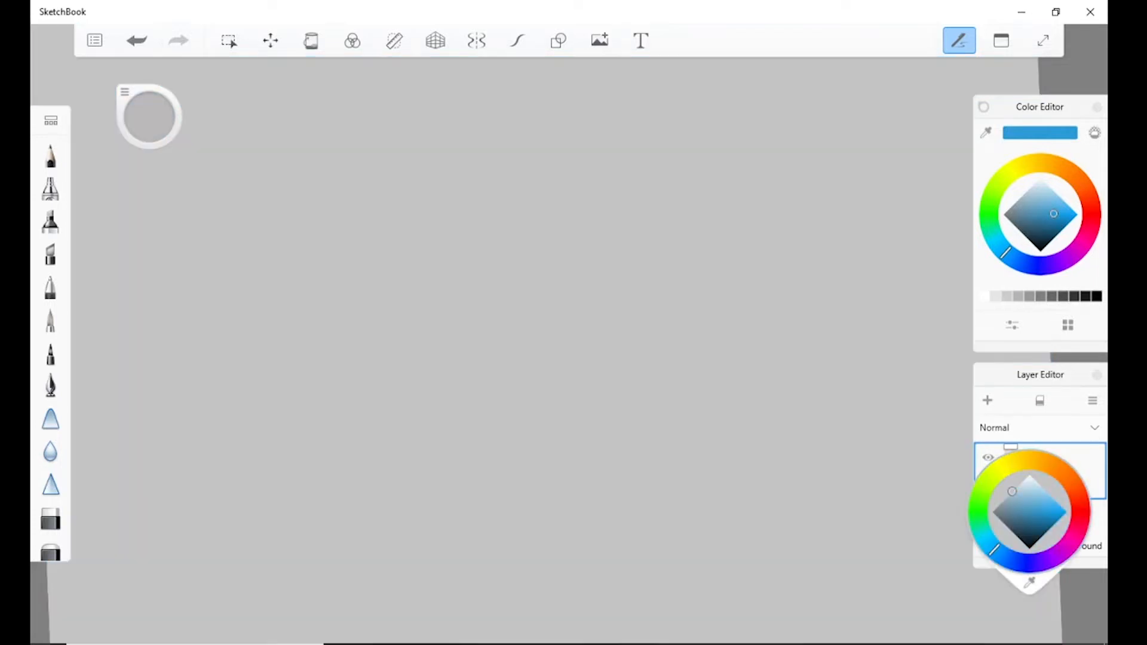
pyautogui.moveTo(1013, 491); pyautogui.dragTo(1029, 475)
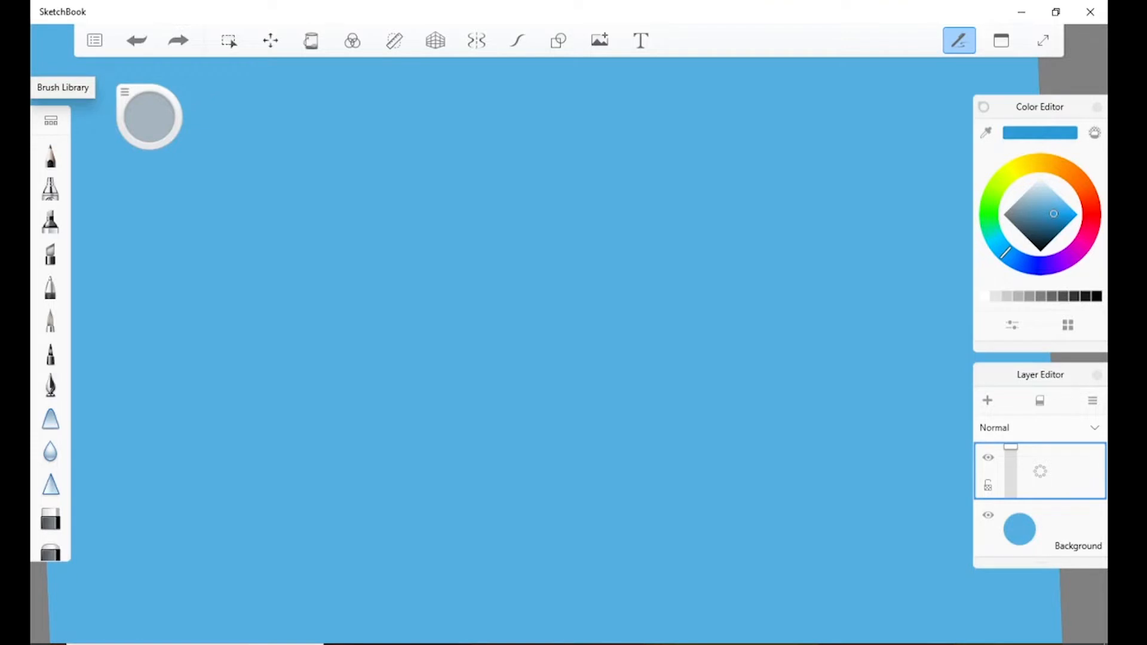
# Open the Brush Library, browse its brush sets down to Synthetic Paint, and close it.
pyautogui.click(51, 121)
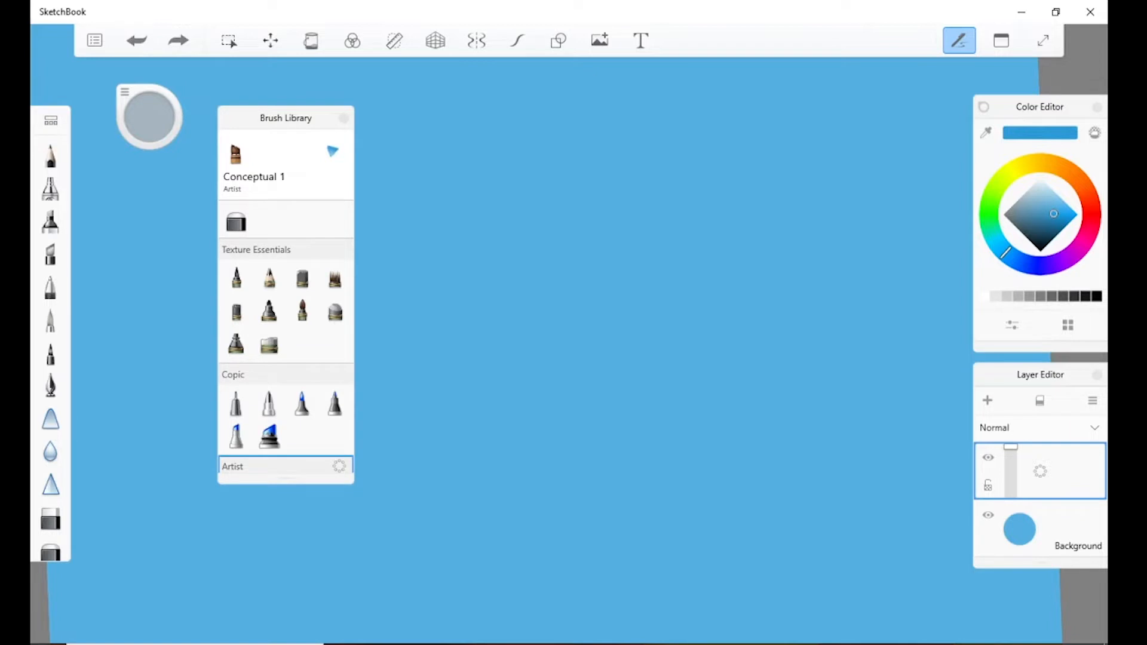
pyautogui.scroll(-8, 286, 335)
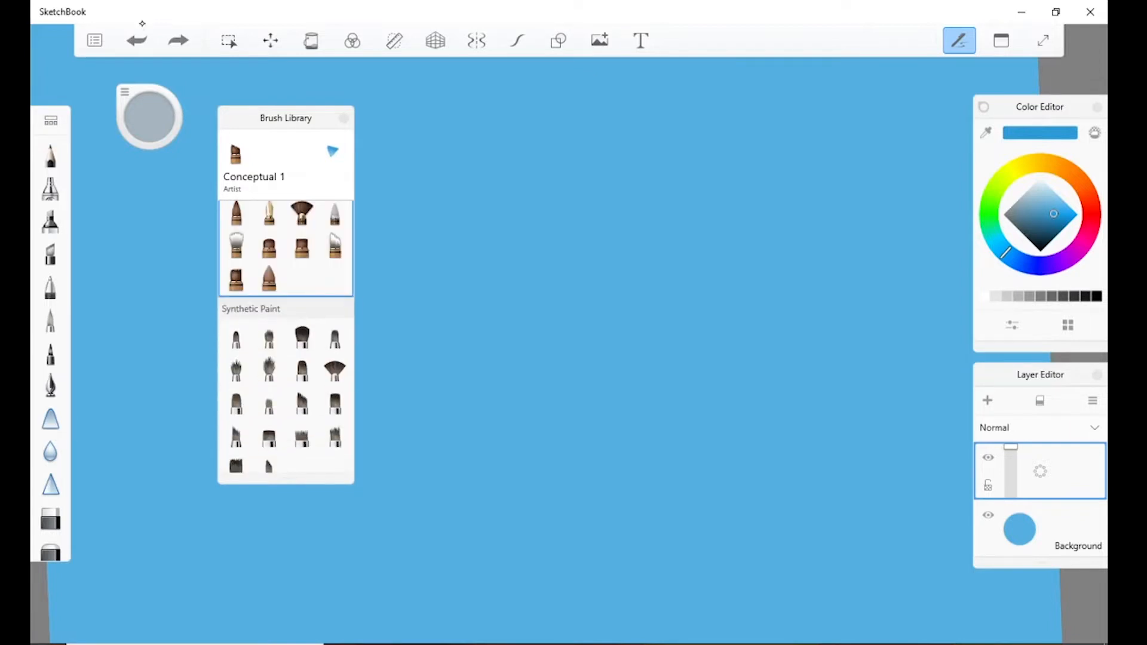
pyautogui.click(142, 23)
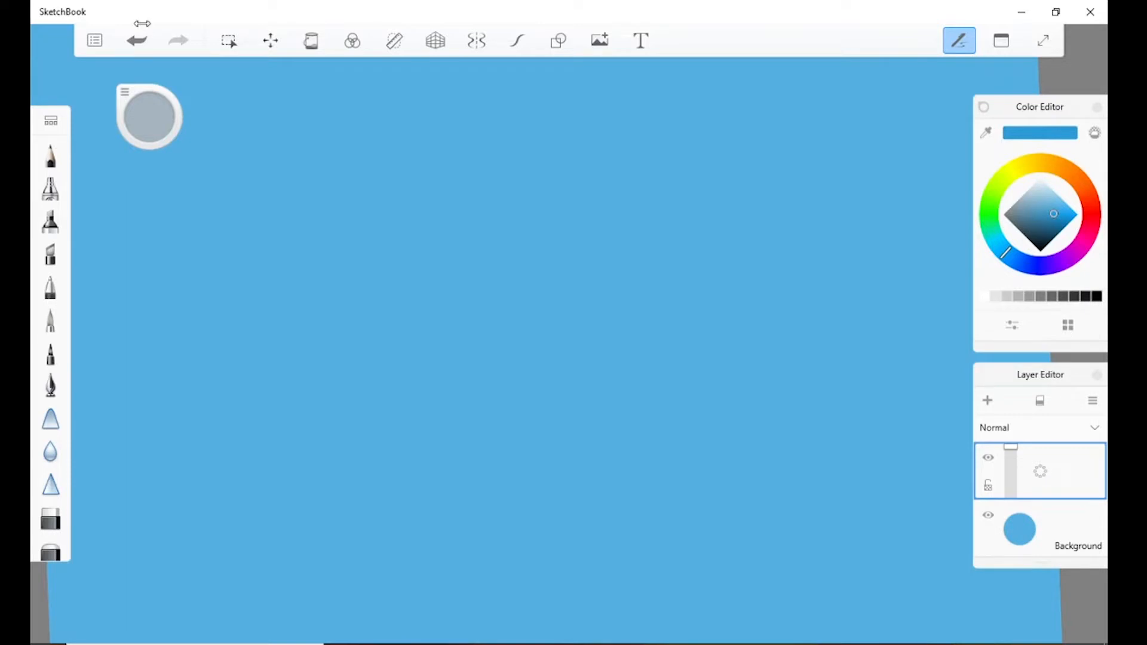
# Hide the Color Editor and Layer Editor and show both of them again.
pyautogui.click(139, 37)
pyautogui.click(142, 24)
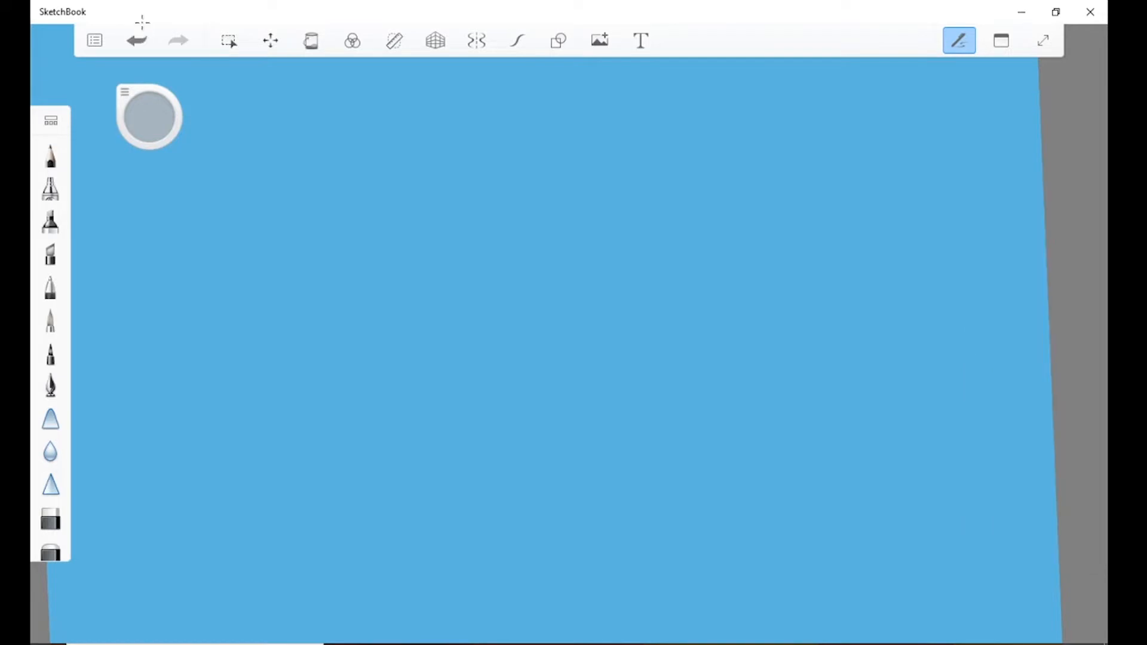
pyautogui.click(142, 23)
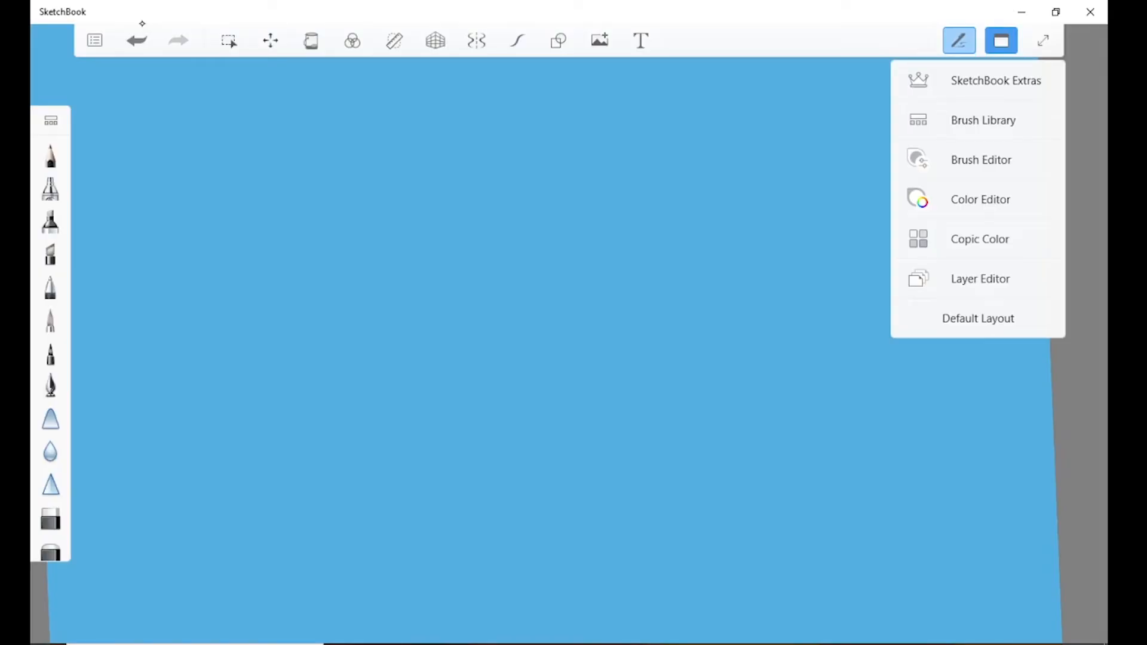
pyautogui.click(980, 279)
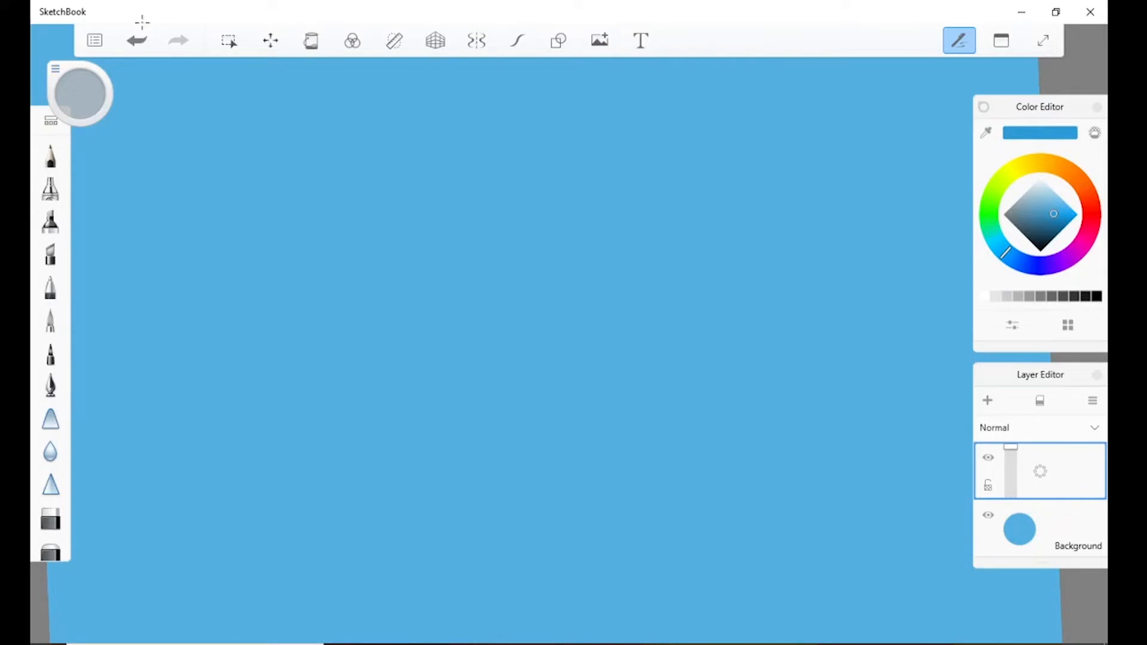
# Move the brush puck below the brush palette, and hide the whole interface and restore it.
pyautogui.moveTo(55, 69); pyautogui.dragTo(42, 577)
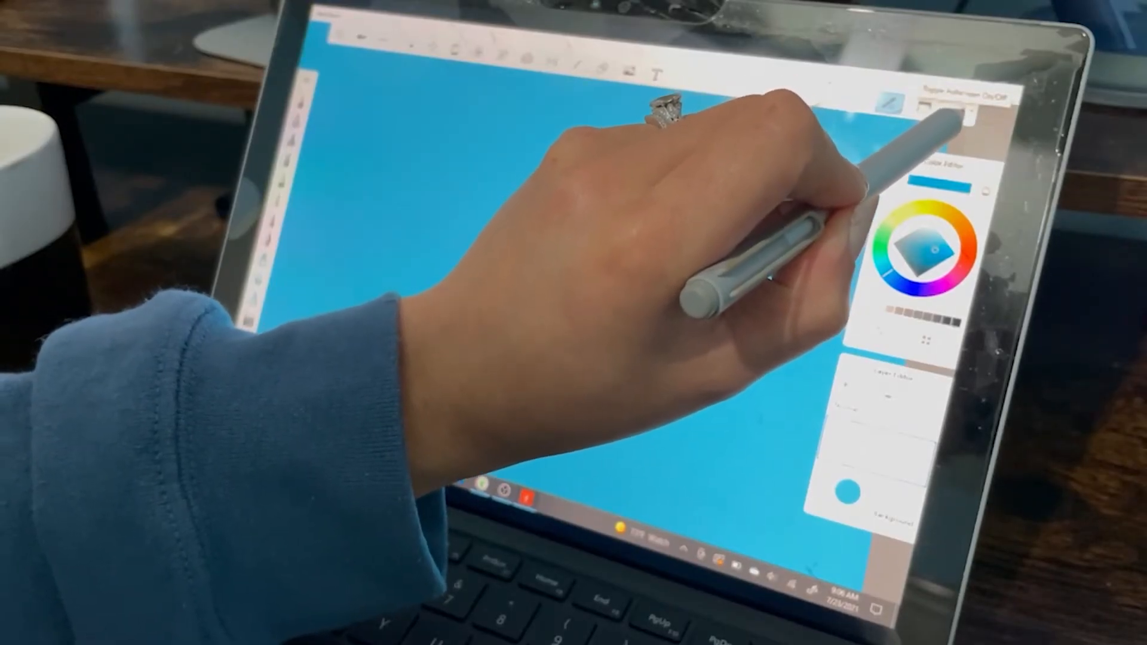
pyautogui.click(956, 110)
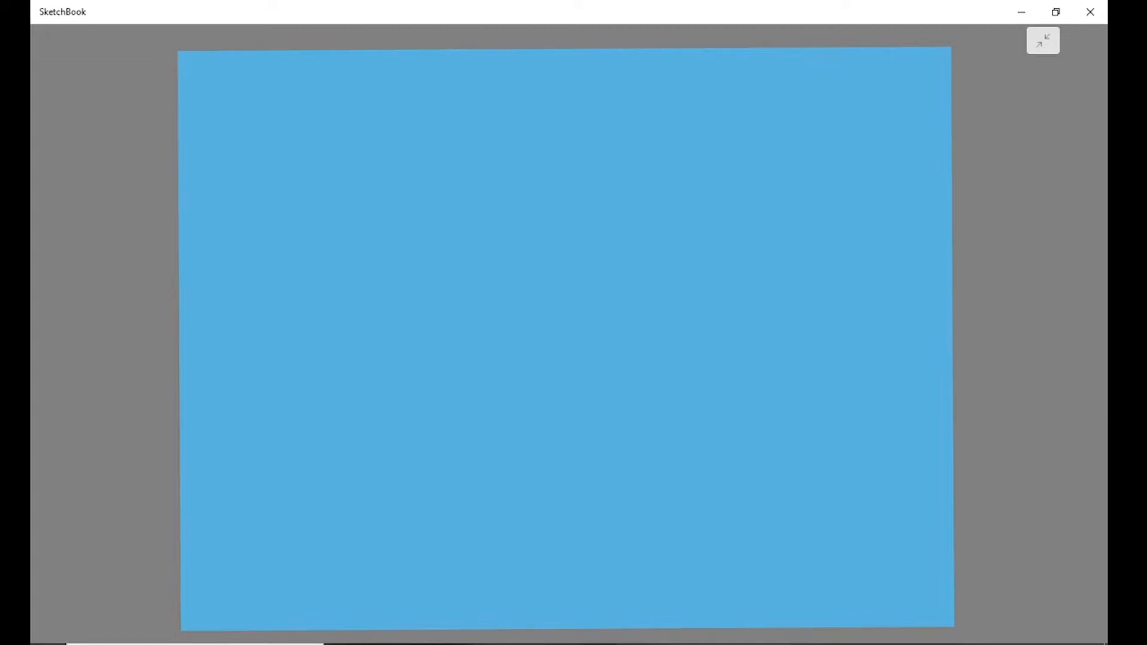
pyautogui.press('Tab')
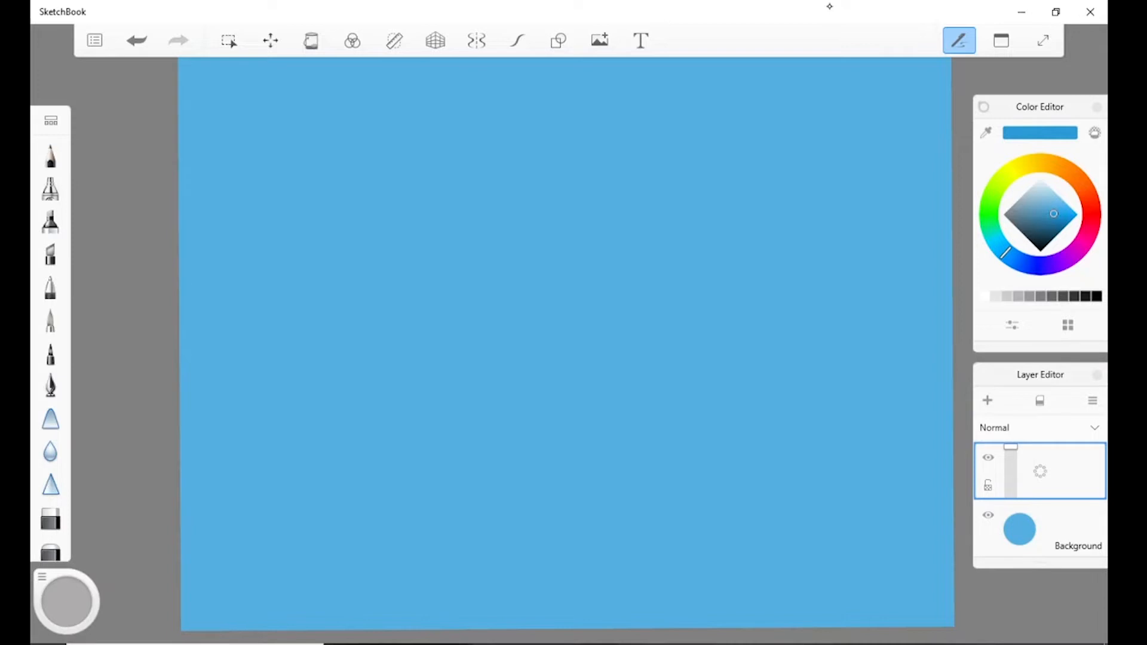
# Try to create a new custom sketch of 1440 x 828 pixels.
pyautogui.click(94, 40)
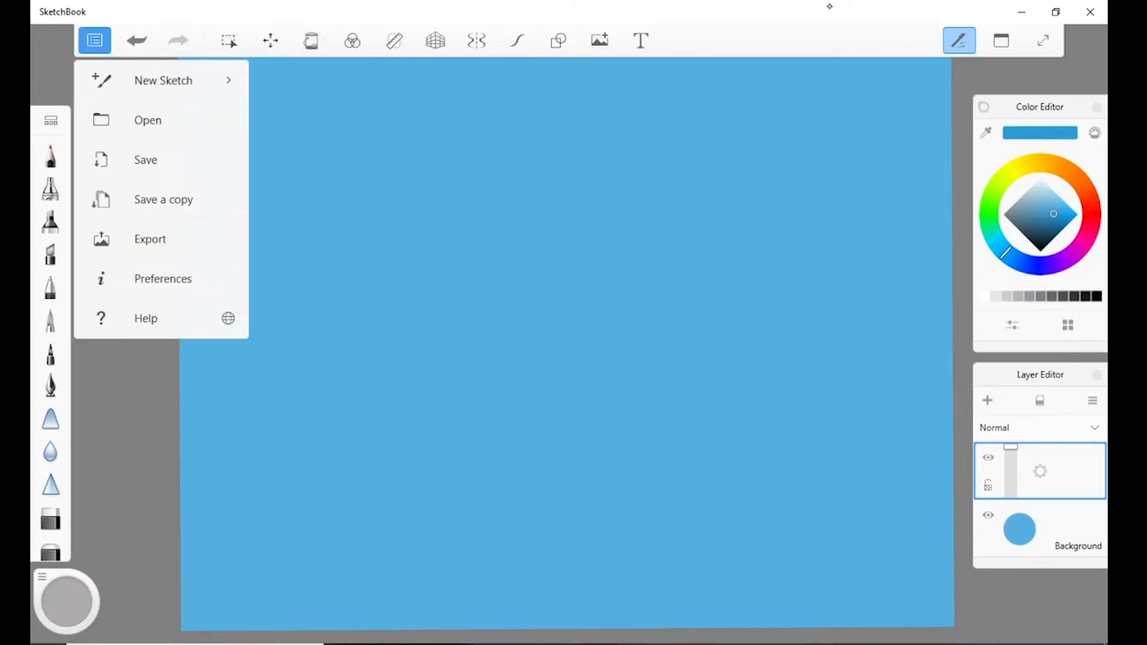
pyautogui.click(229, 80)
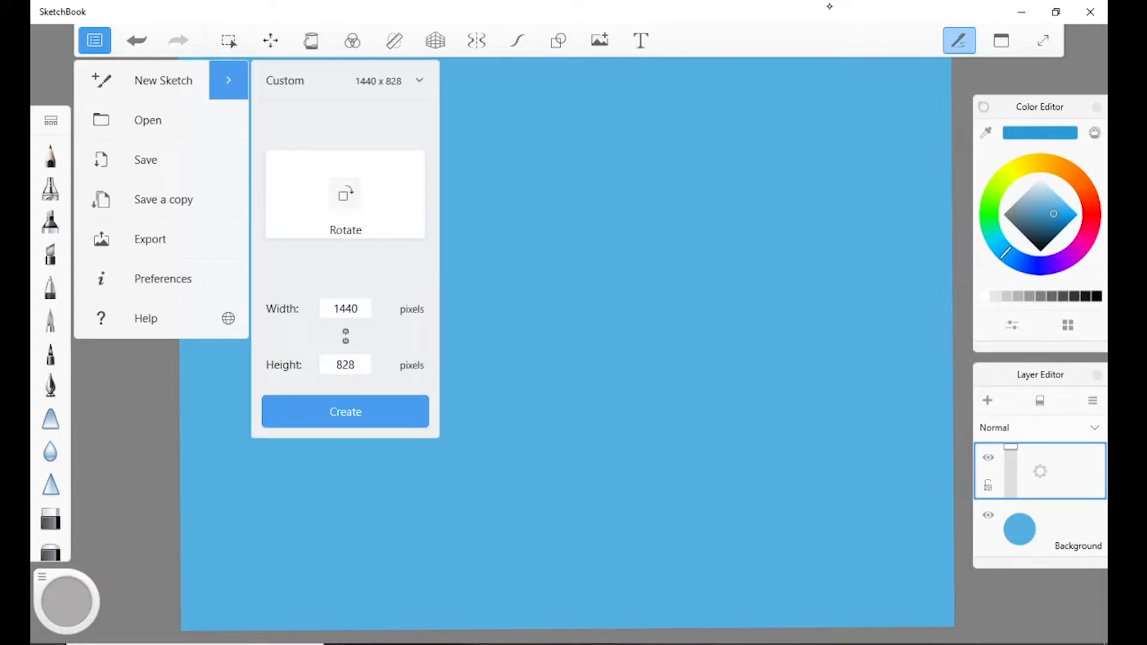
pyautogui.click(345, 412)
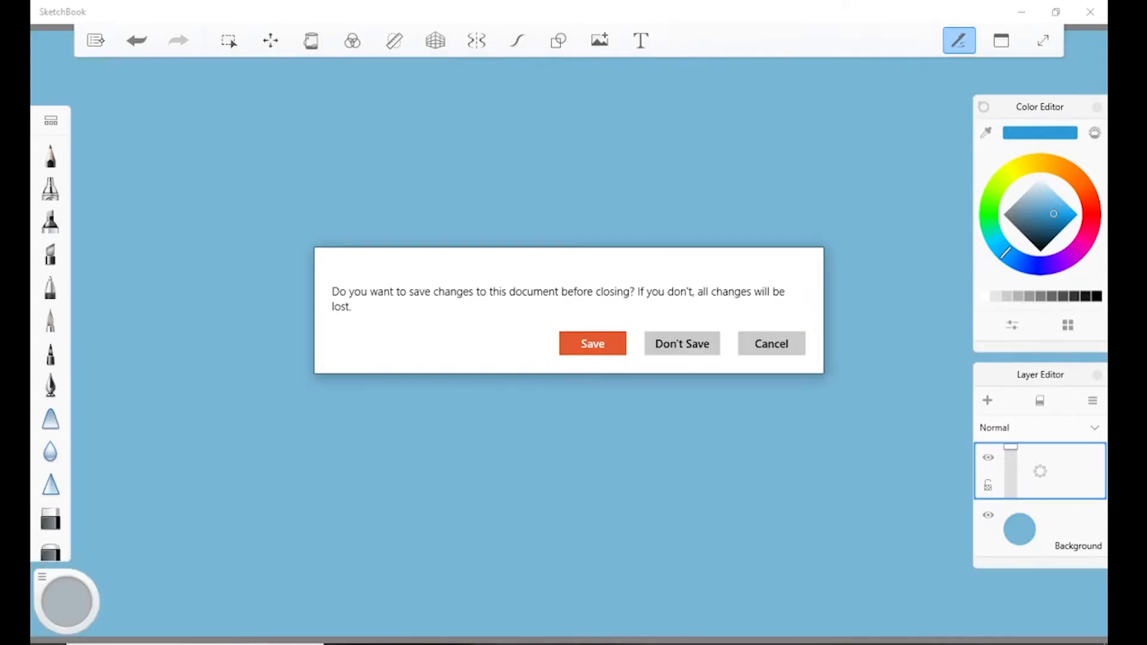
pyautogui.click(771, 346)
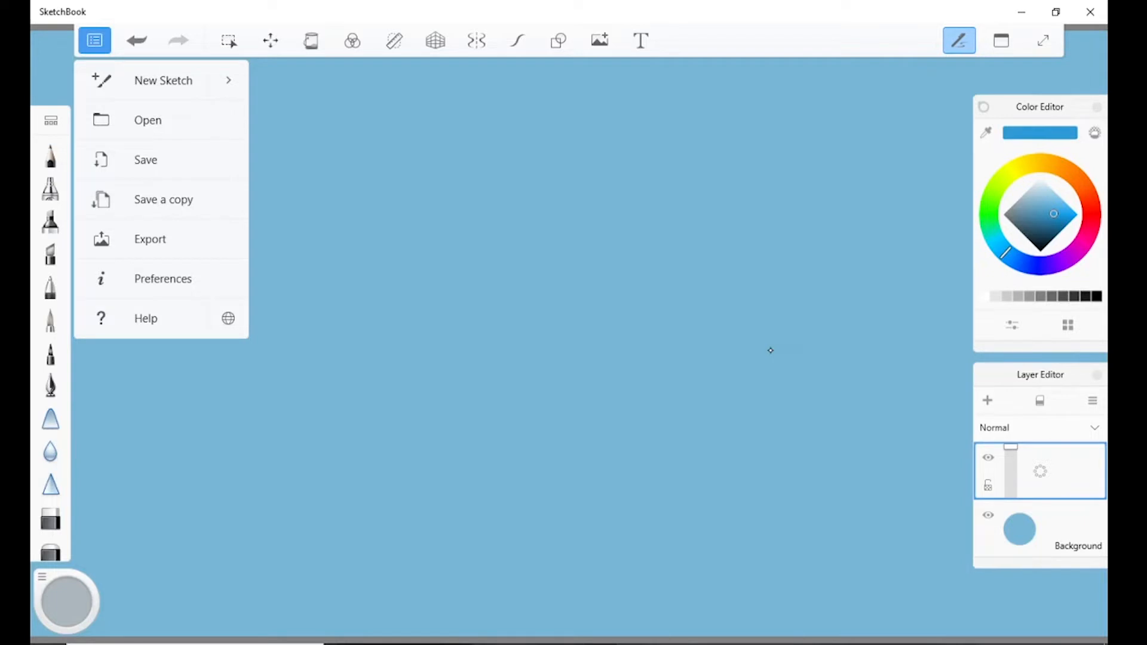
# Open the drawing of the long-haired figure seated on a stump, named ending in dcg9pth, from the drawings folder.
pyautogui.click(149, 80)
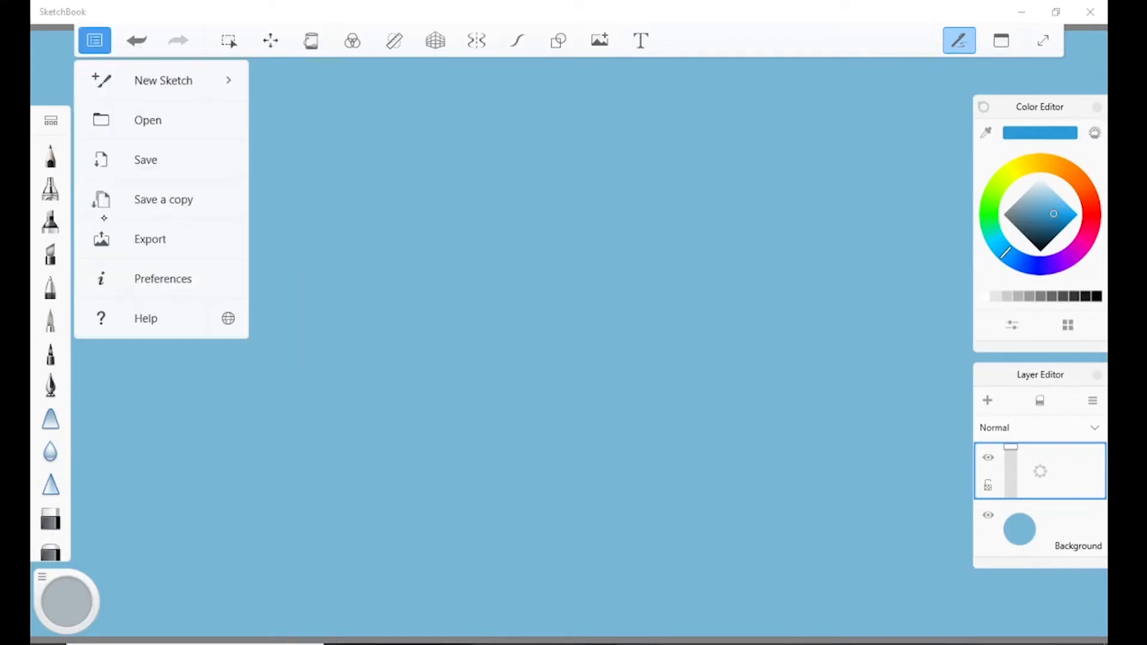
pyautogui.click(147, 119)
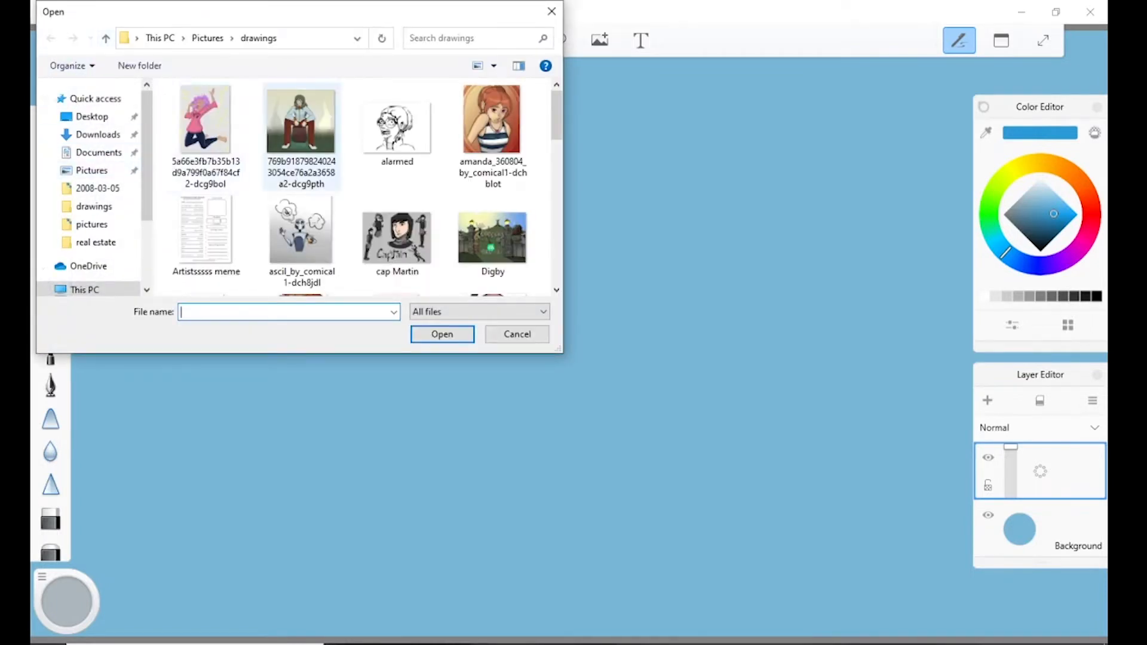
pyautogui.doubleClick(293, 125)
pyautogui.scroll(-5, 293, 126)
pyautogui.scroll(4, 290, 123)
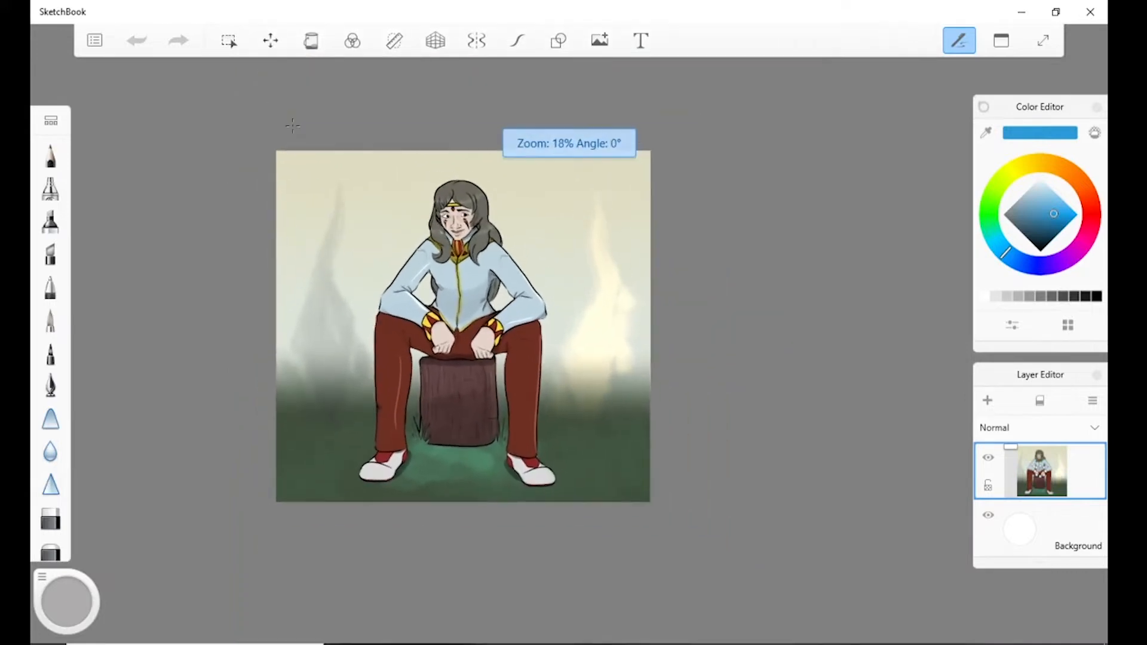
# Check the file types offered for saving the drawing in the Save As dialog twice, cancelling each time.
pyautogui.hotkey('ctrl', 'shift', 's')
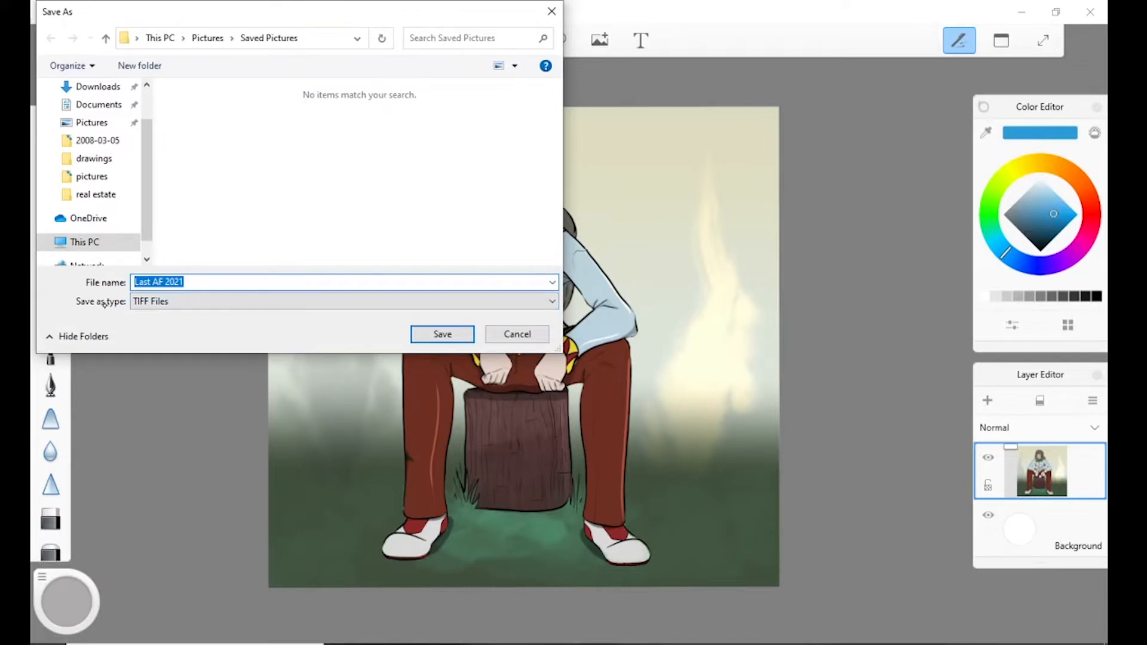
pyautogui.click(142, 303)
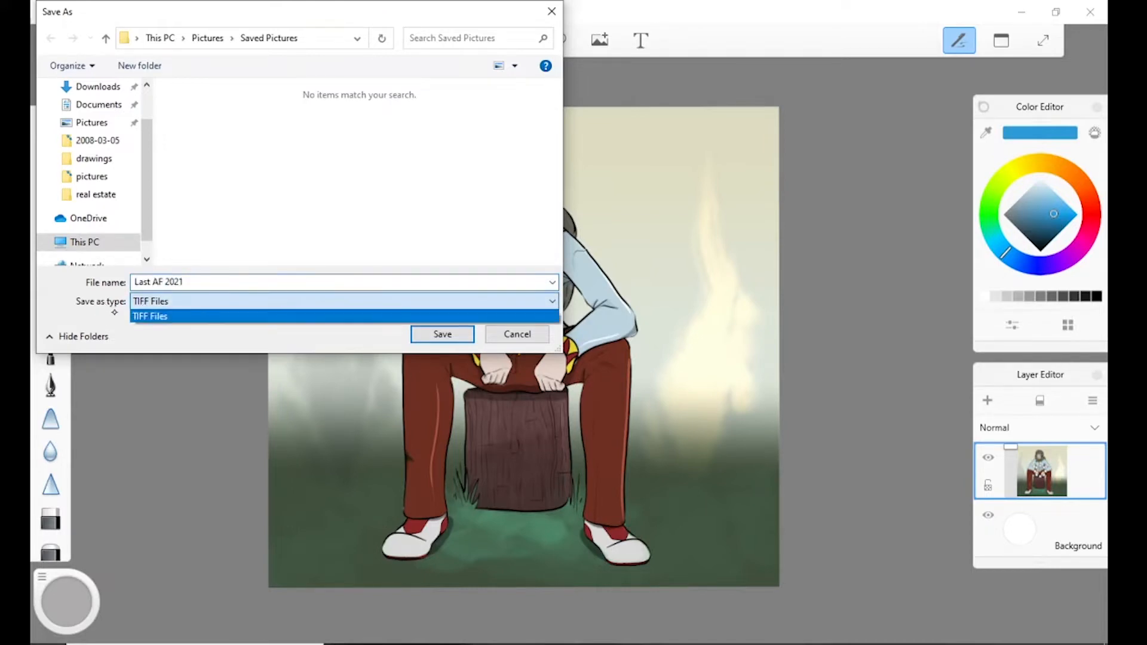
pyautogui.click(144, 316)
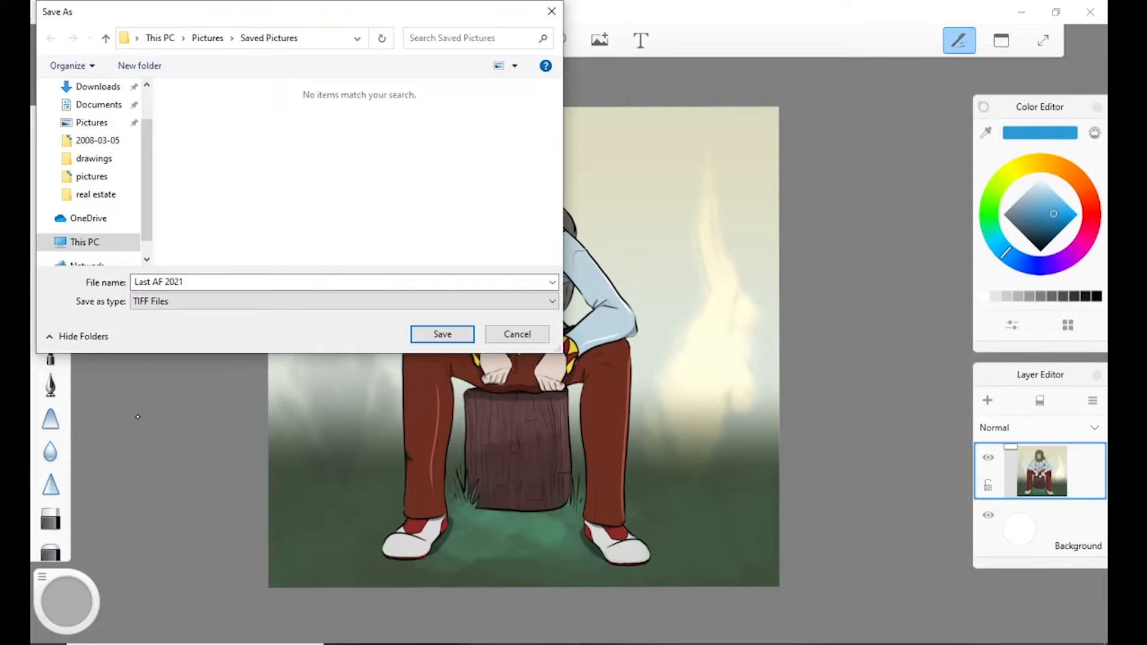
pyautogui.click(507, 341)
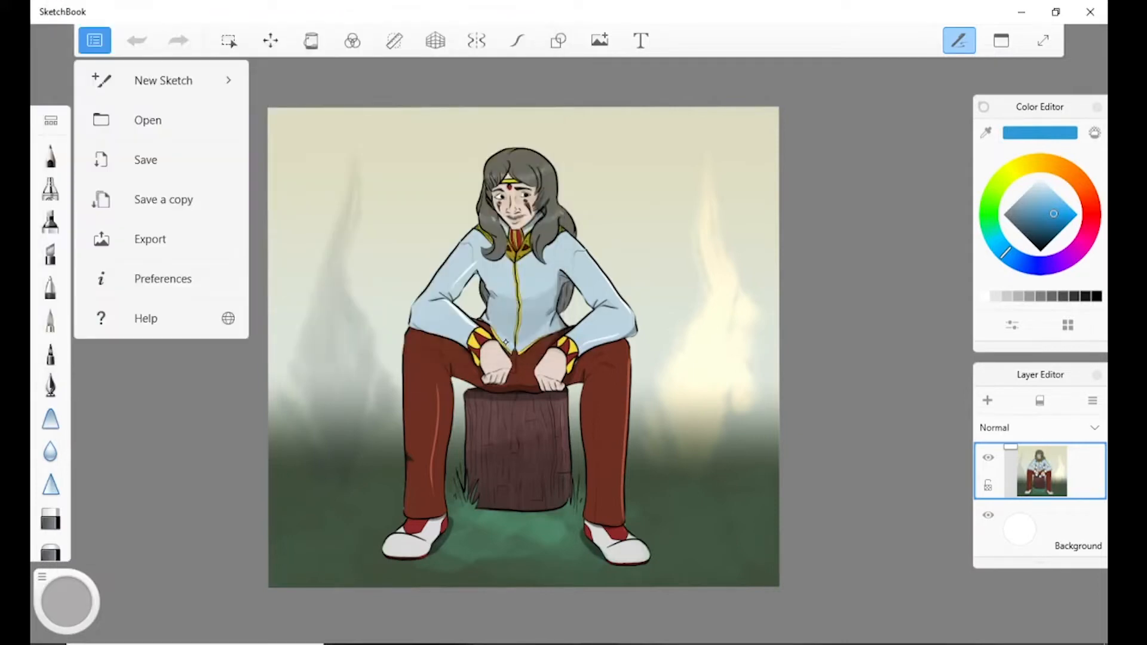
pyautogui.click(102, 268)
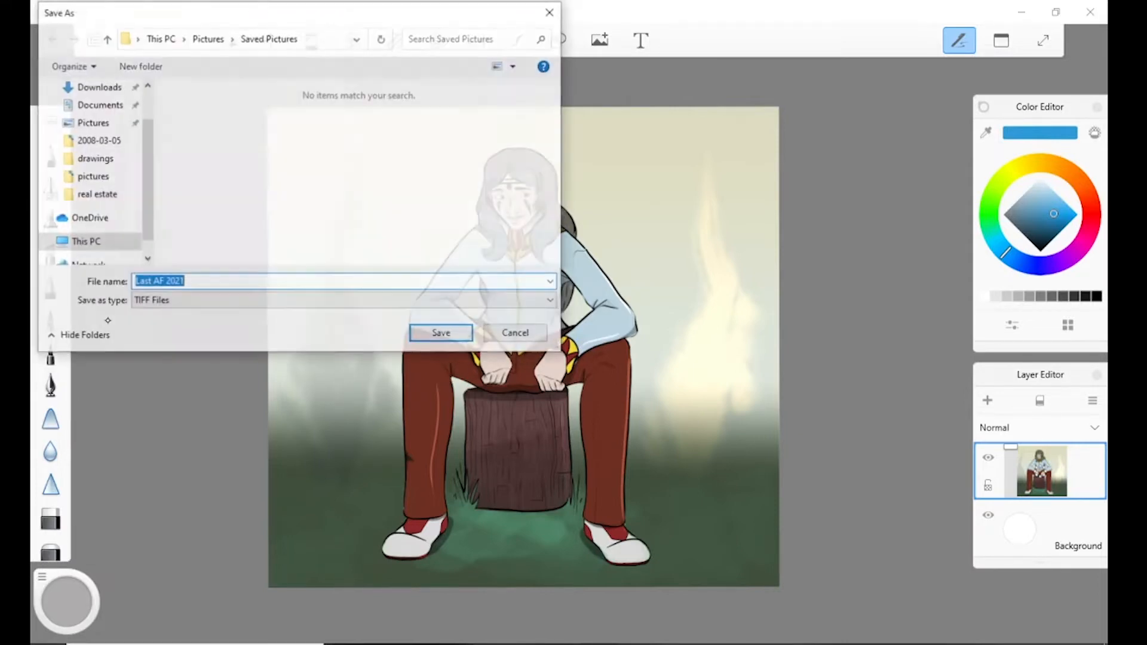
pyautogui.click(143, 301)
pyautogui.click(114, 307)
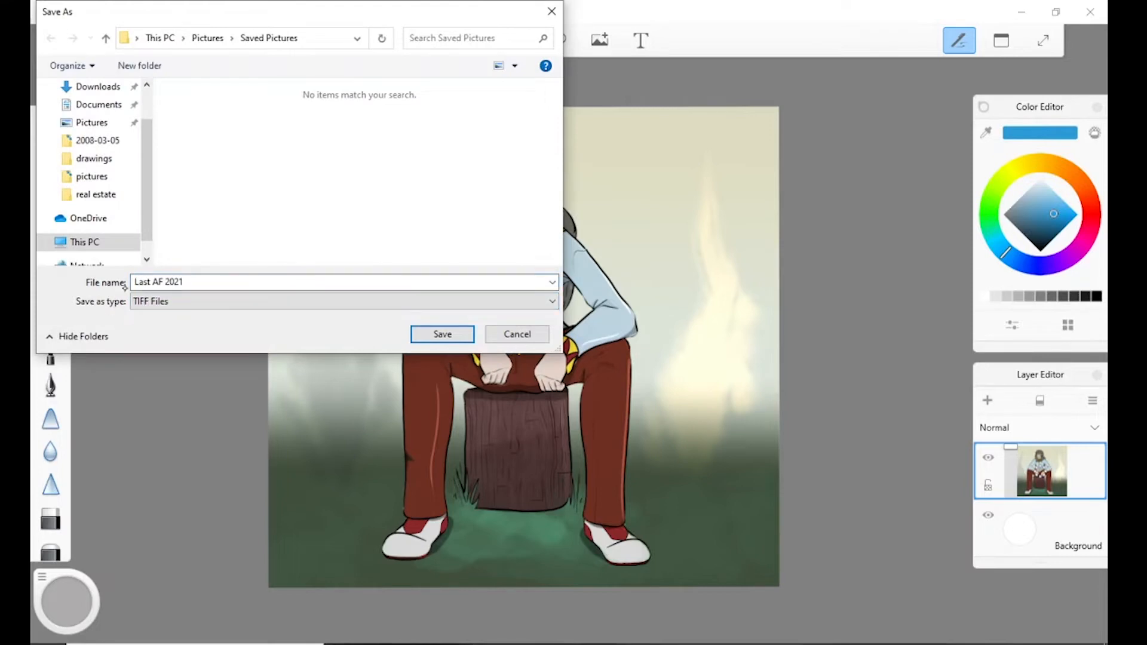
pyautogui.click(496, 334)
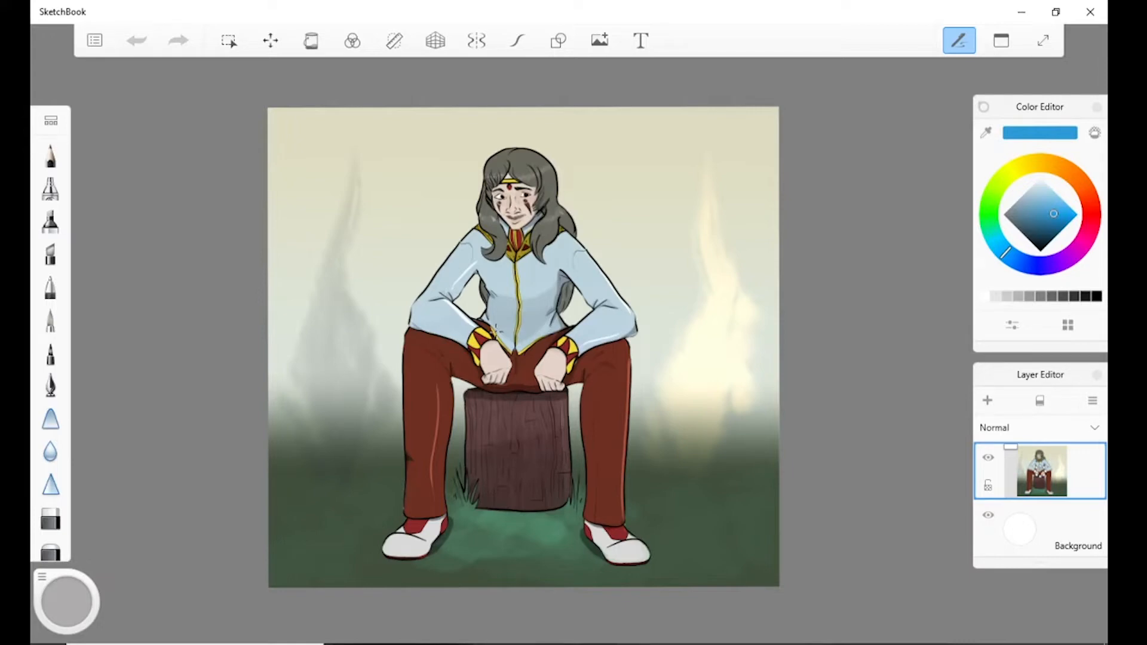
# Check the file formats available for exporting the drawing, and open the General preferences.
pyautogui.hotkey('alt', 'f')
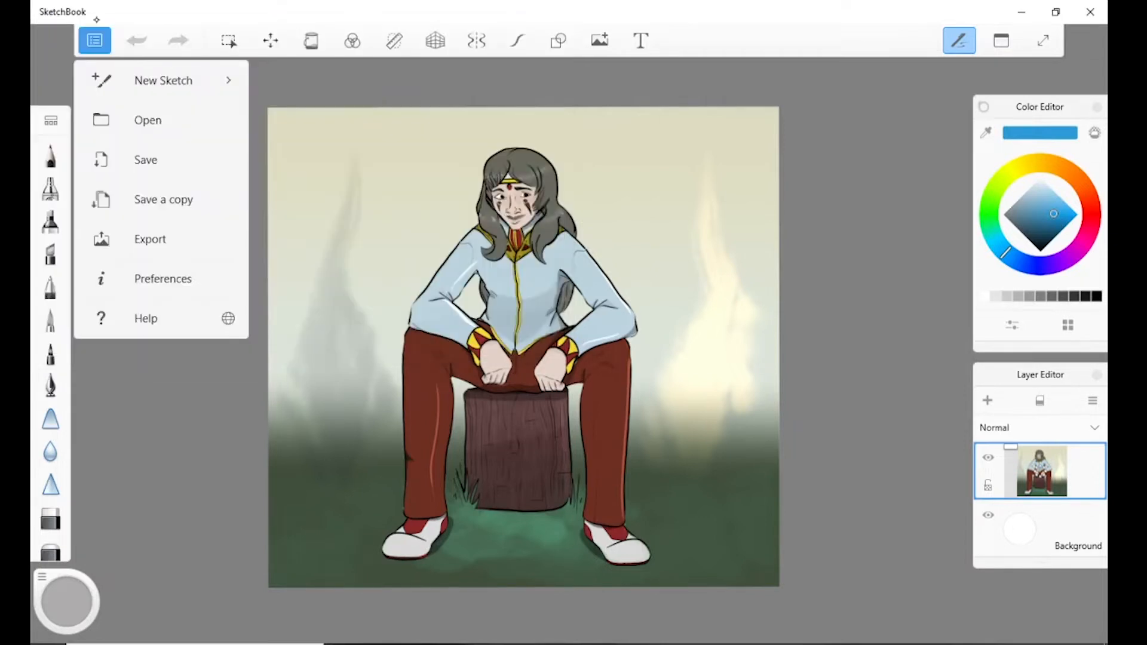
pyautogui.click(155, 277)
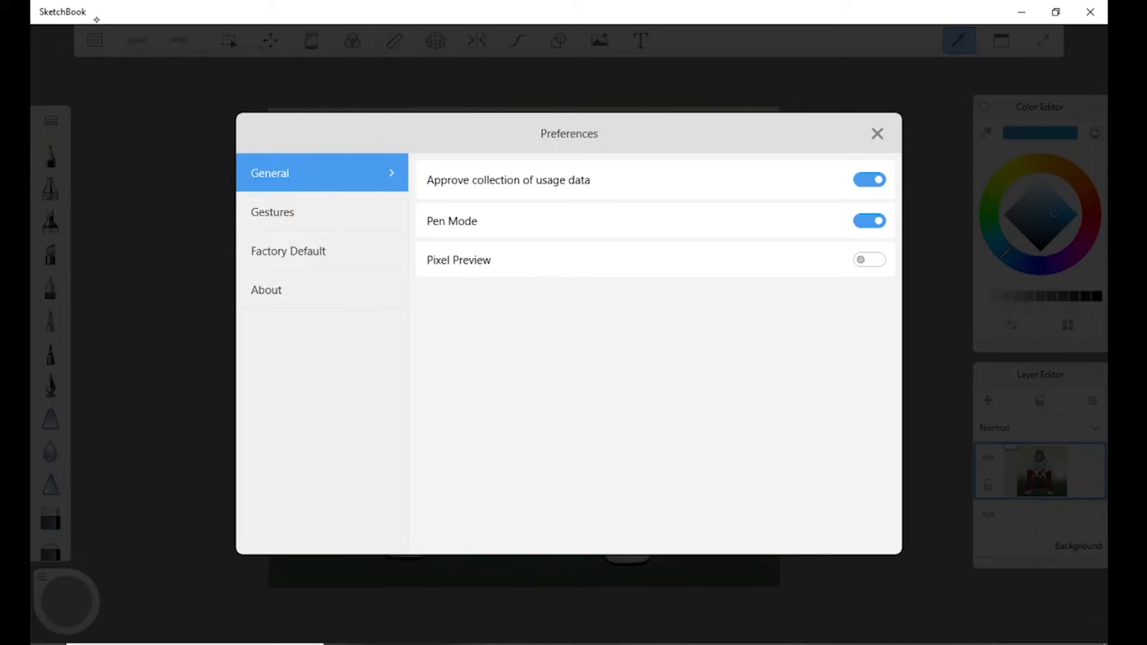
# Switch Pen Mode off and back on in the General preferences, and open the Gestures preferences.
pyautogui.click(870, 222)
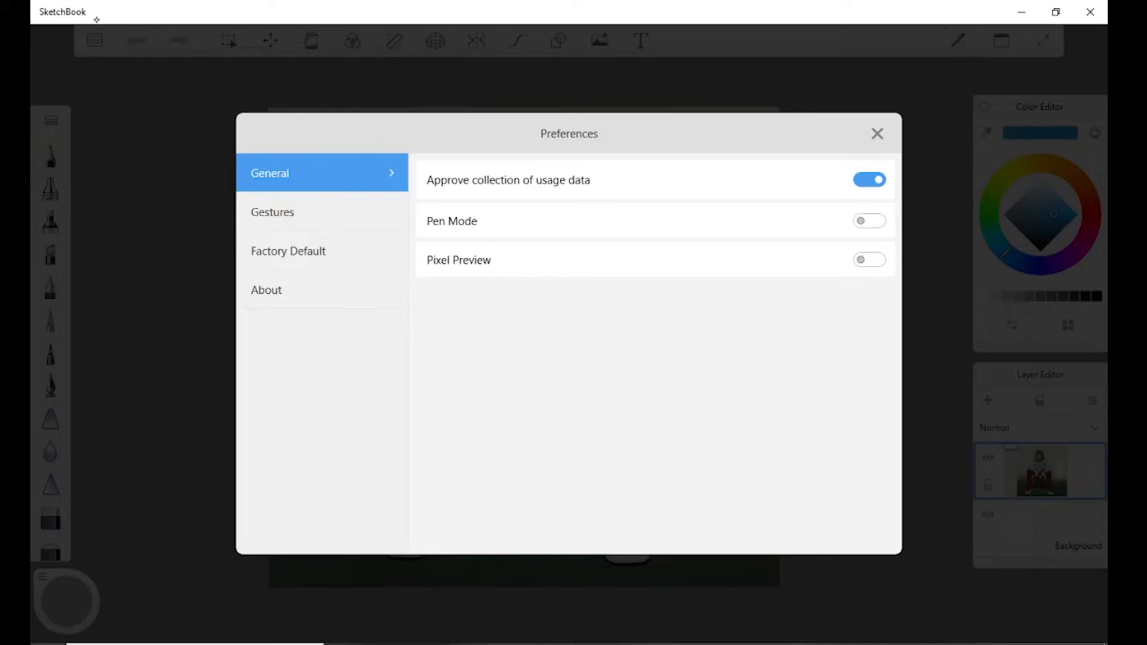
pyautogui.click(869, 221)
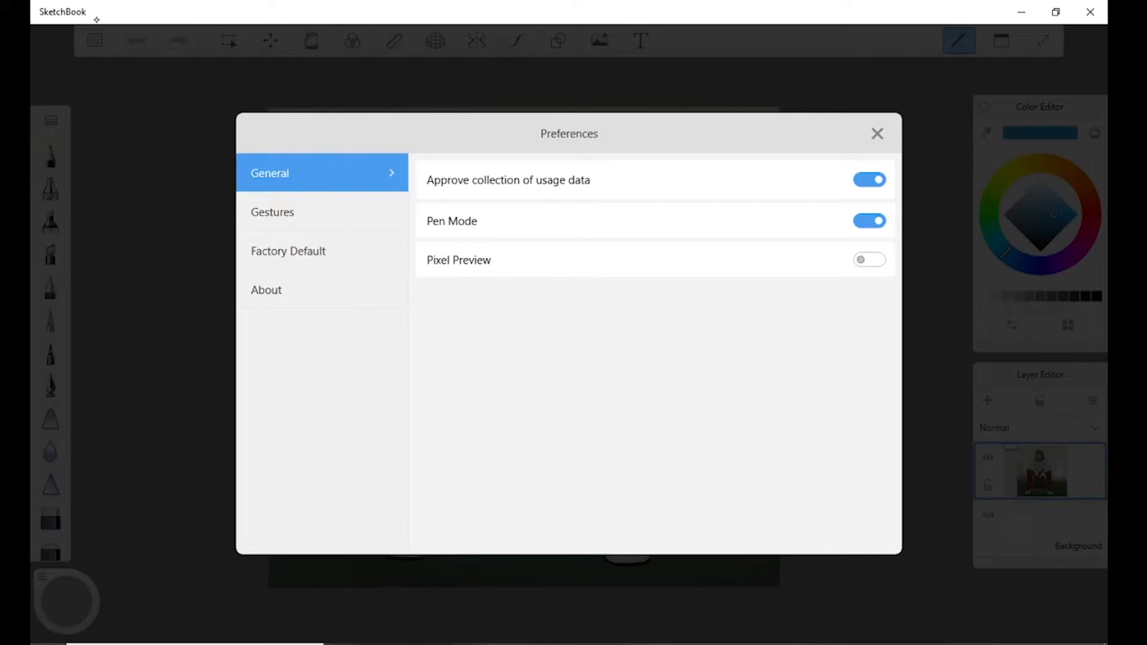
pyautogui.click(272, 212)
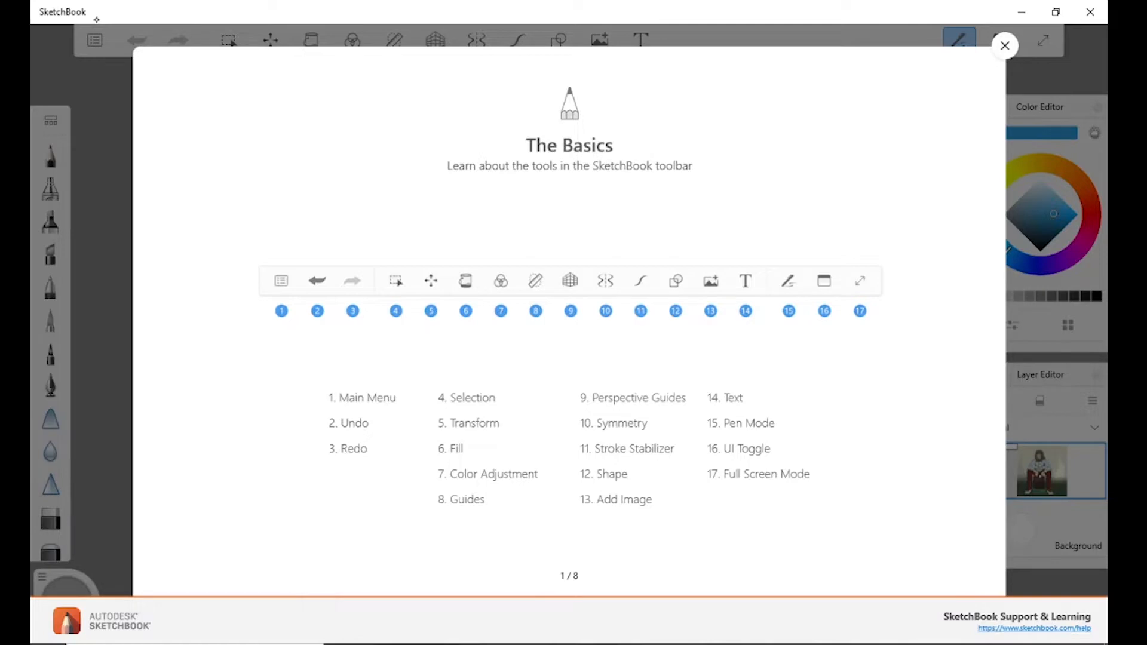
# Page through the built-in guide from the toolbar basics past the Fill Tool to the Gestures page, and close it.
pyautogui.click(997, 322)
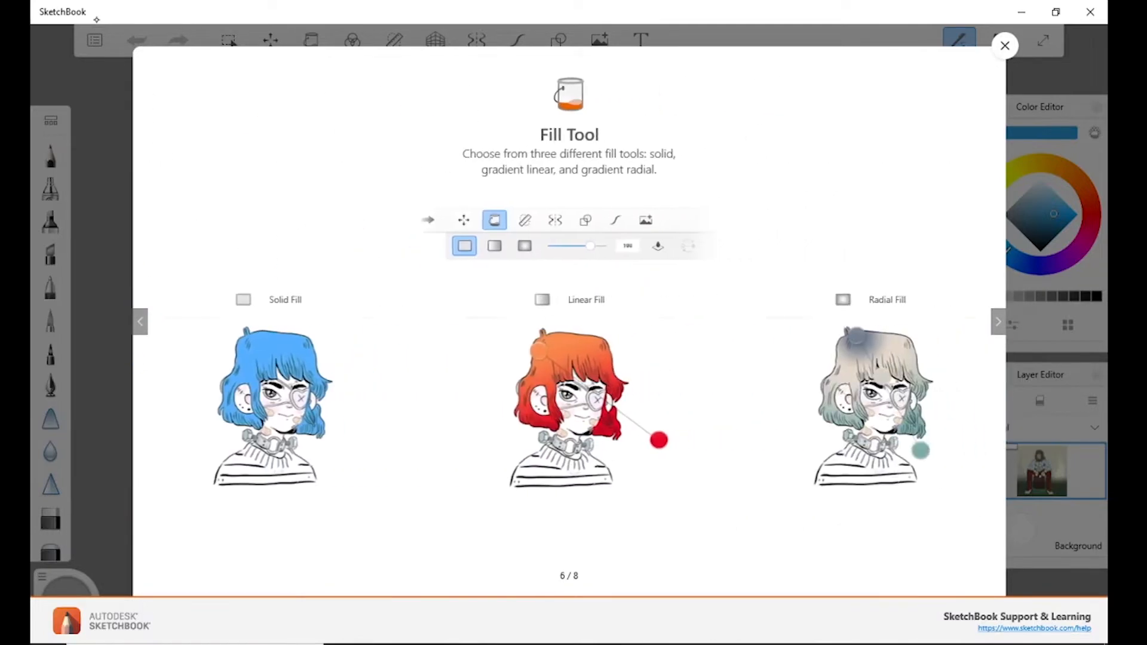
pyautogui.press('Right')
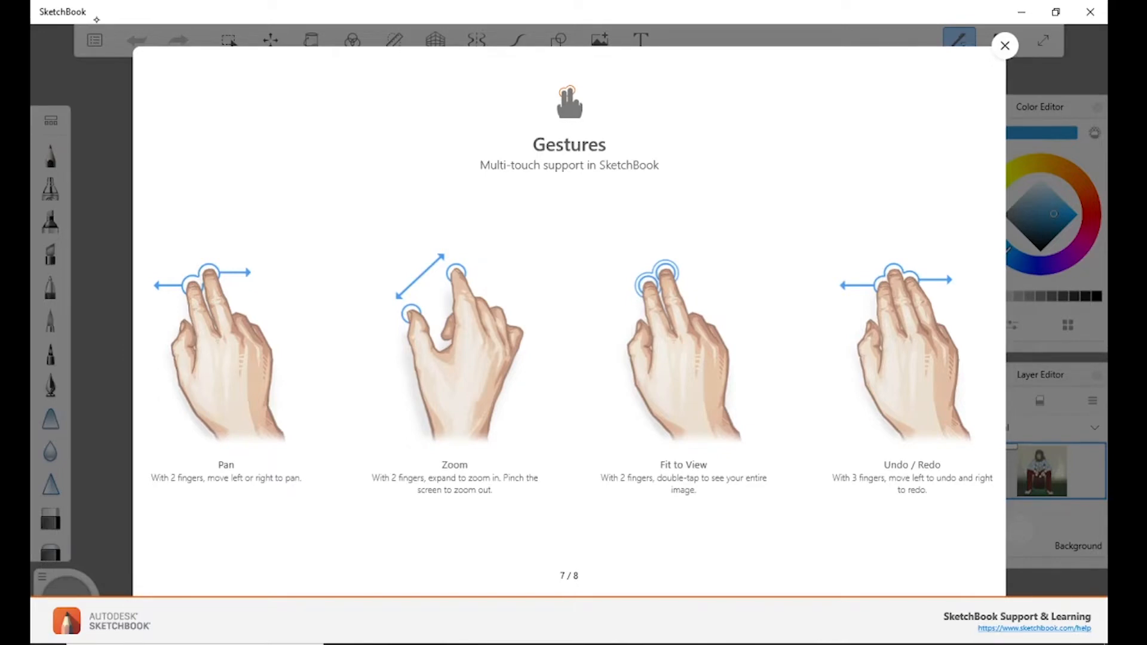
pyautogui.press('Escape')
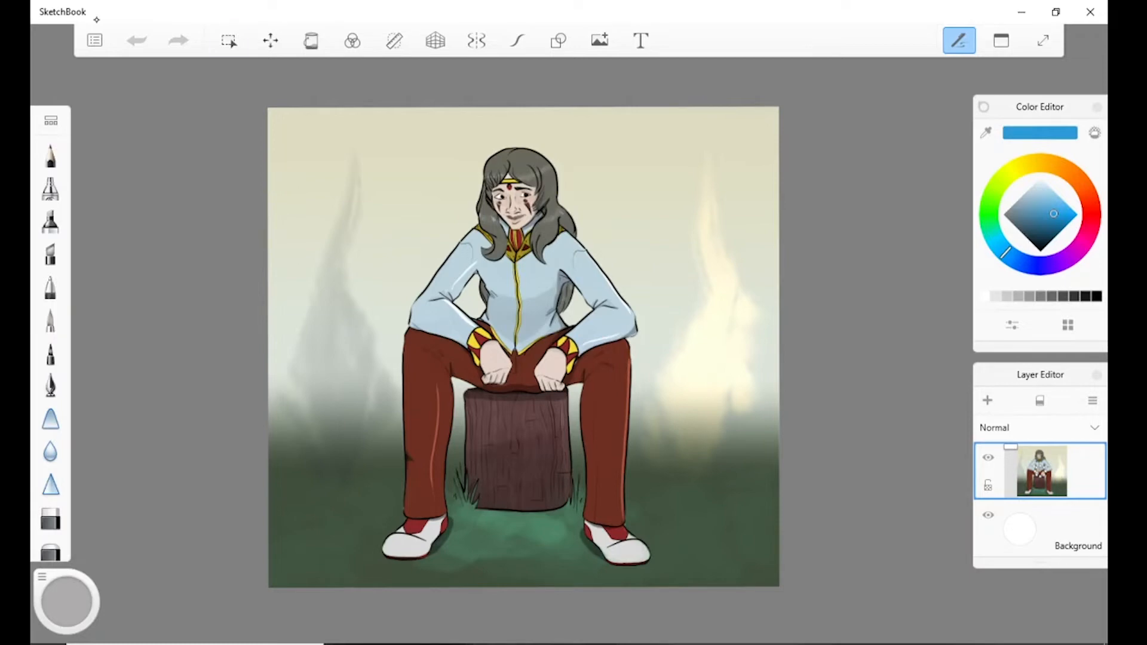
# Draw freehand lasso selections around the left flame and the figure's leg, and clear the selection.
pyautogui.click(229, 41)
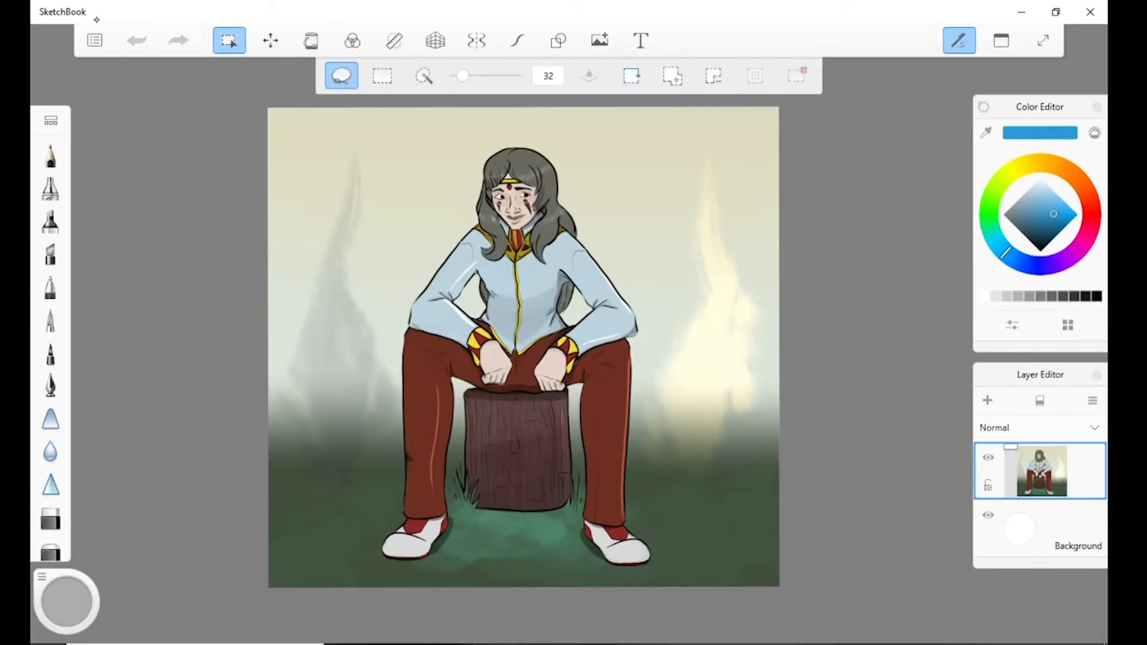
pyautogui.hotkey('ctrl', 'd')
pyautogui.moveTo(430, 159)
pyautogui.mouseDown()
pyautogui.moveTo(314, 203)
pyautogui.moveTo(455, 270)
pyautogui.moveTo(468, 229)
pyautogui.moveTo(399, 210)
pyautogui.mouseUp()
pyautogui.moveTo(457, 161)
pyautogui.mouseDown()
pyautogui.moveTo(387, 114)
pyautogui.moveTo(335, 194)
pyautogui.moveTo(461, 406)
pyautogui.moveTo(306, 388)
pyautogui.moveTo(435, 199)
pyautogui.mouseUp()
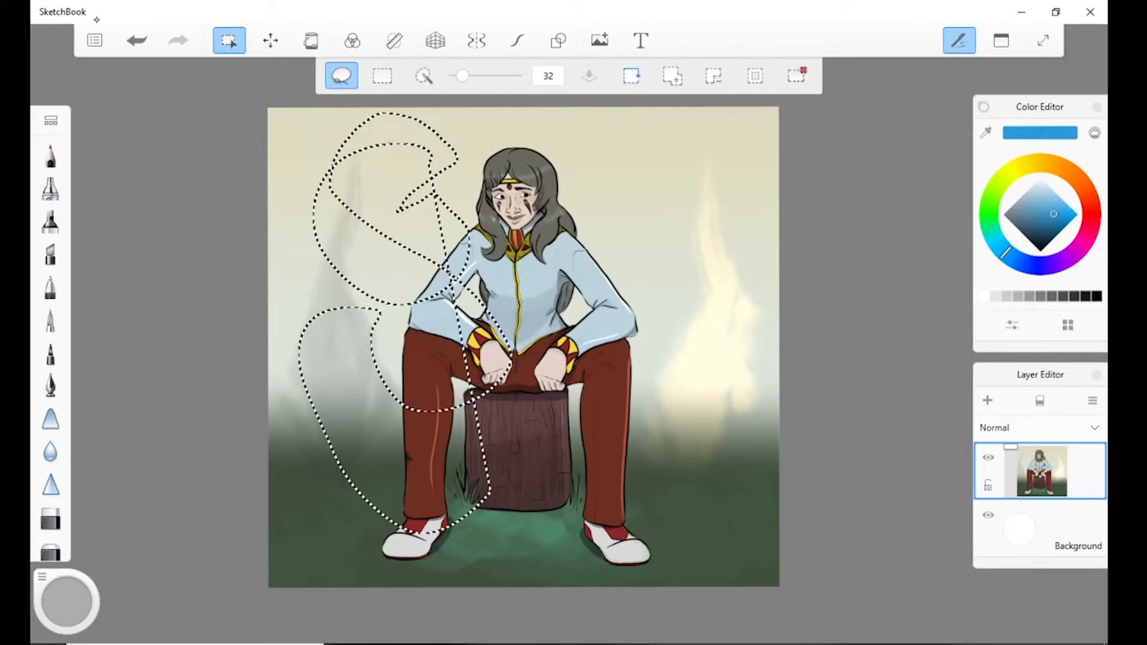
pyautogui.hotkey('ctrl', 'd')
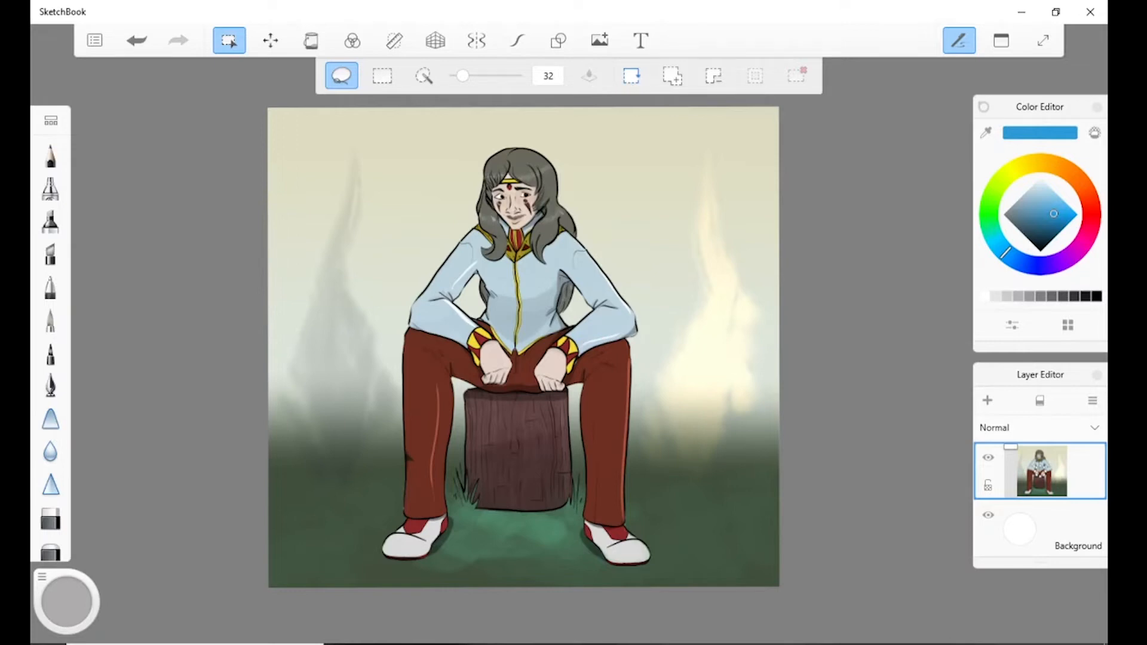
# Make a rectangular selection across the seated figure's upper body.
pyautogui.click(383, 75)
pyautogui.moveTo(337, 205)
pyautogui.mouseDown()
pyautogui.moveTo(474, 371)
pyautogui.moveTo(674, 365)
pyautogui.mouseUp()
pyautogui.click(341, 75)
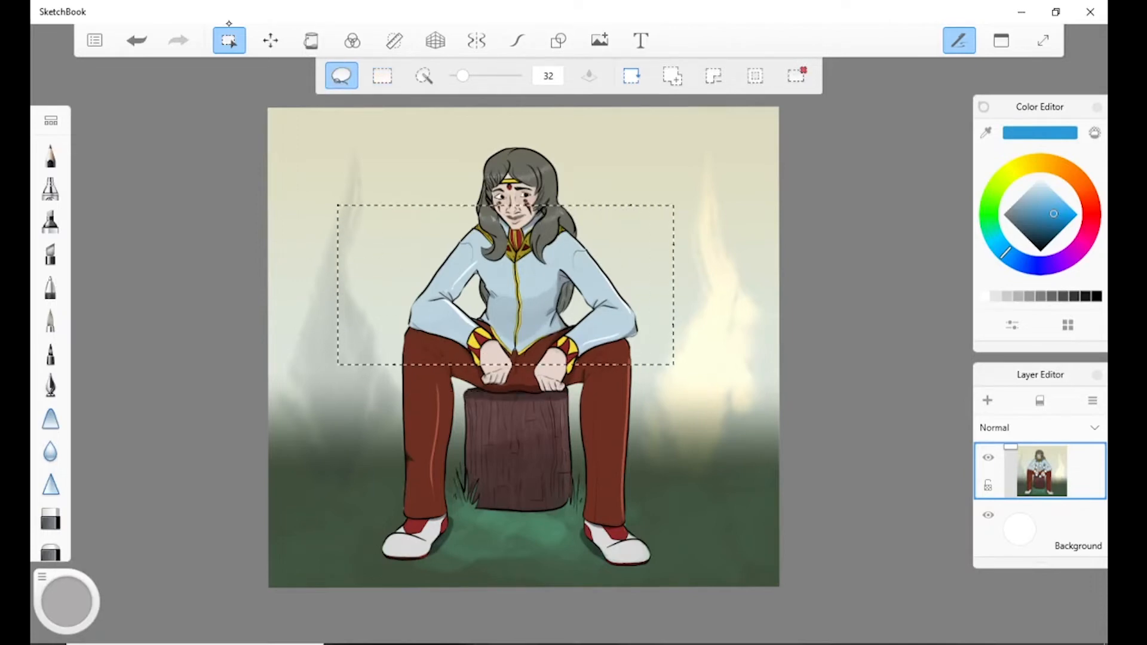
# Use the Magic Wand with a tolerance of 32 to select the pale background, the right flame and the stump in turn.
pyautogui.click(424, 76)
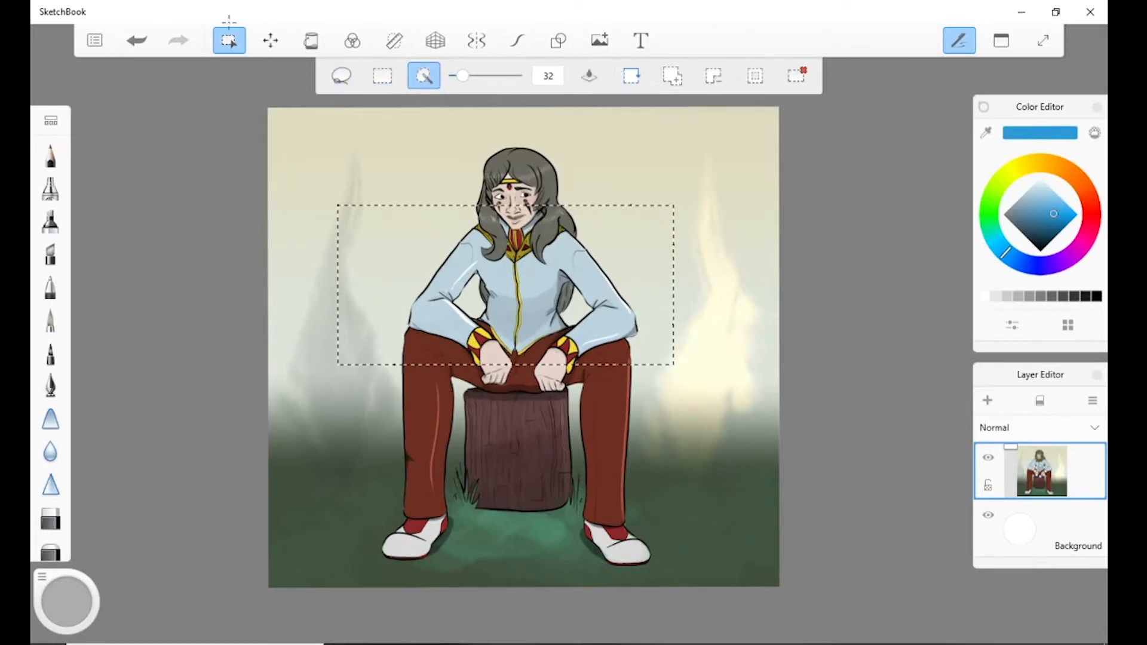
pyautogui.click(412, 179)
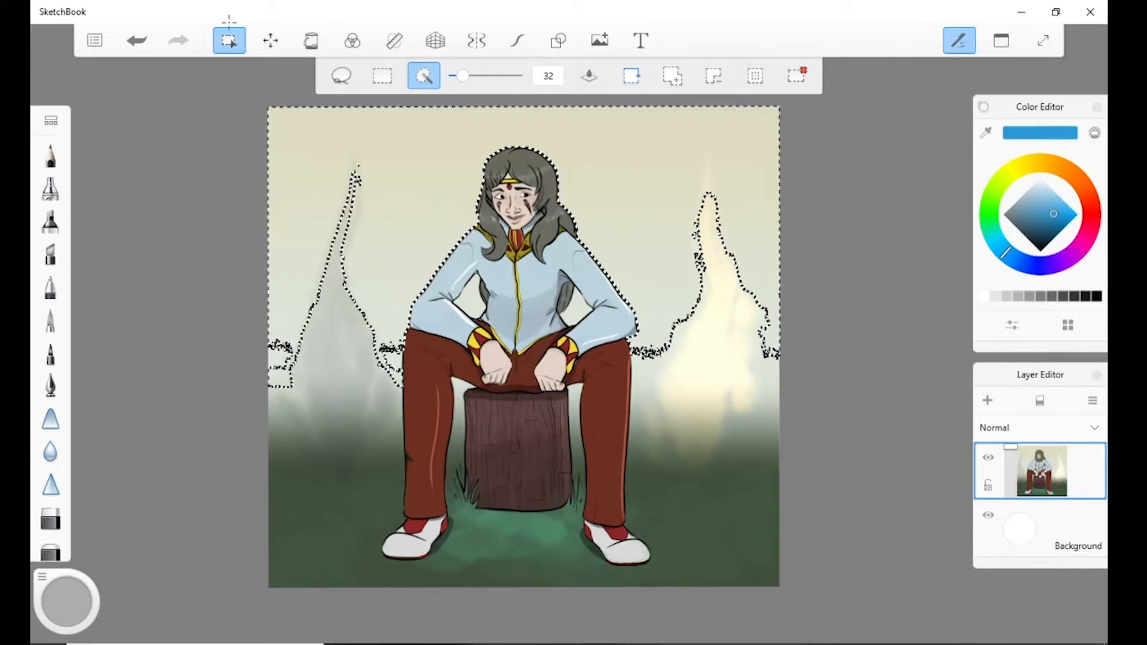
pyautogui.click(706, 395)
pyautogui.click(521, 469)
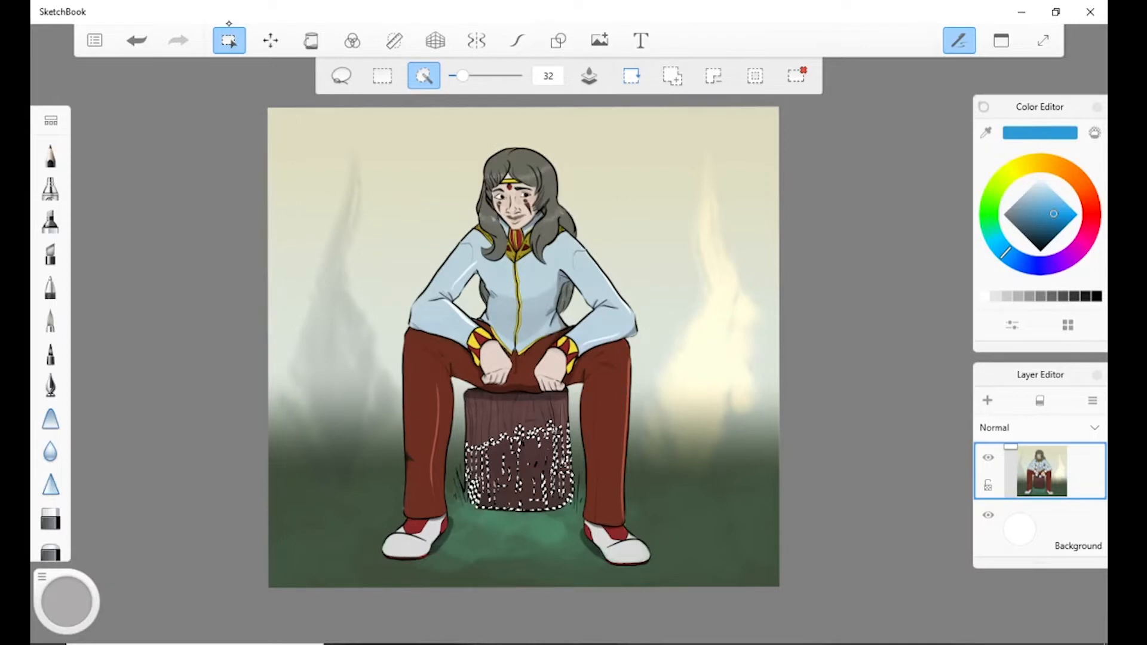
# Distort the whole drawing into perspective by pulling its two left corners inward.
pyautogui.click(270, 40)
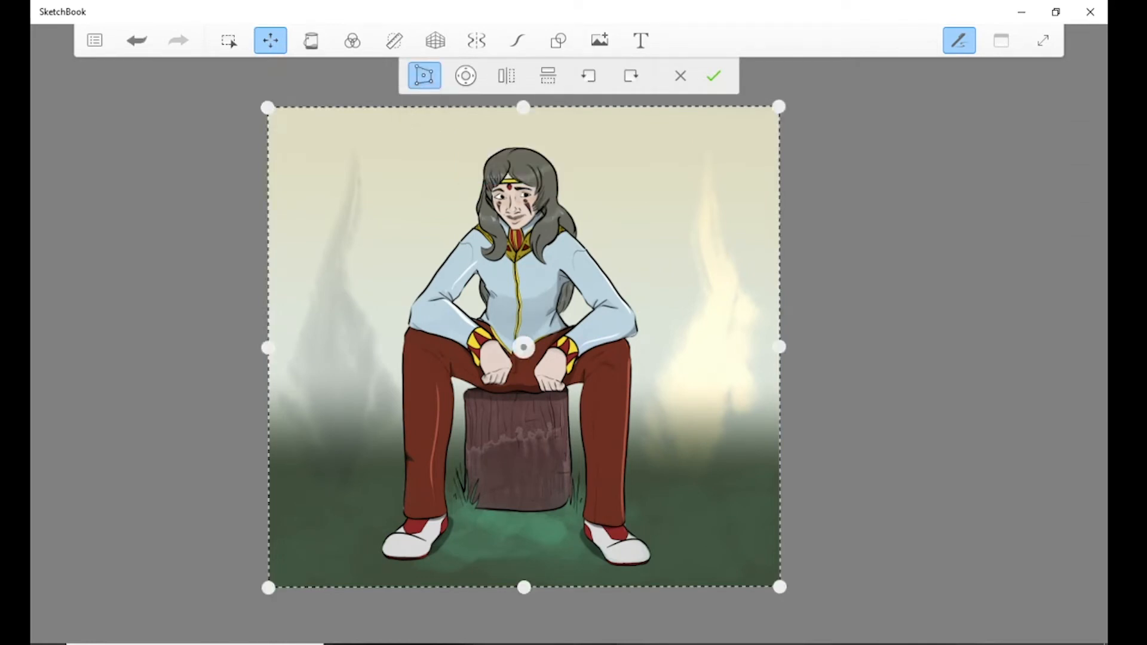
pyautogui.moveTo(268, 107); pyautogui.dragTo(422, 157)
pyautogui.moveTo(269, 587); pyautogui.dragTo(425, 482)
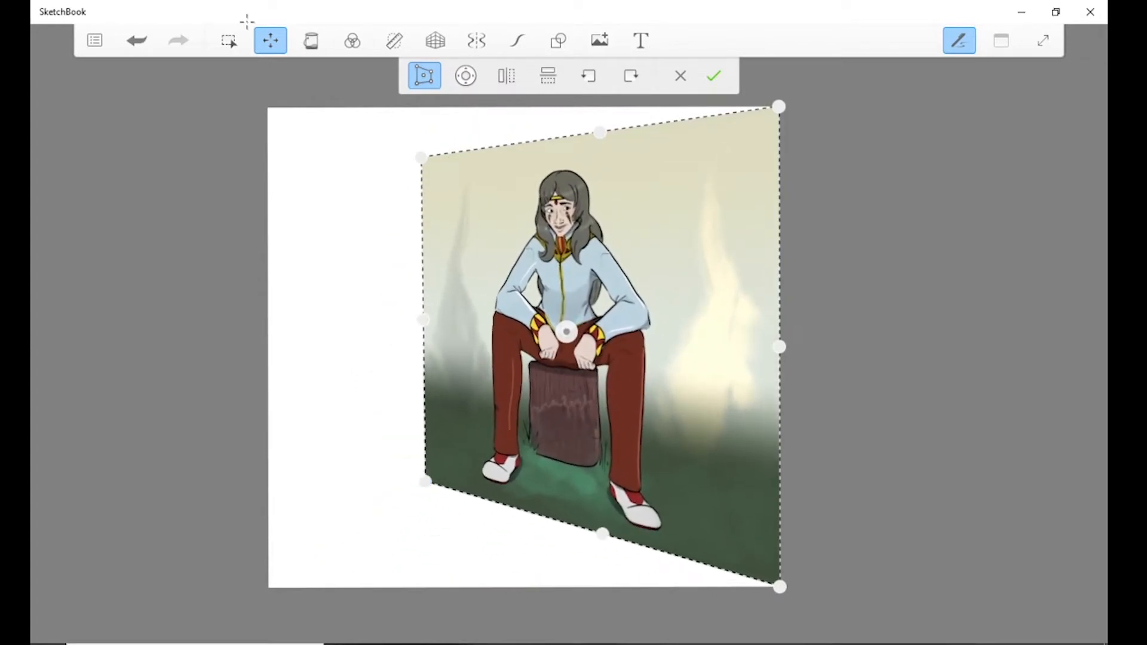
pyautogui.scroll(3, 349, 412)
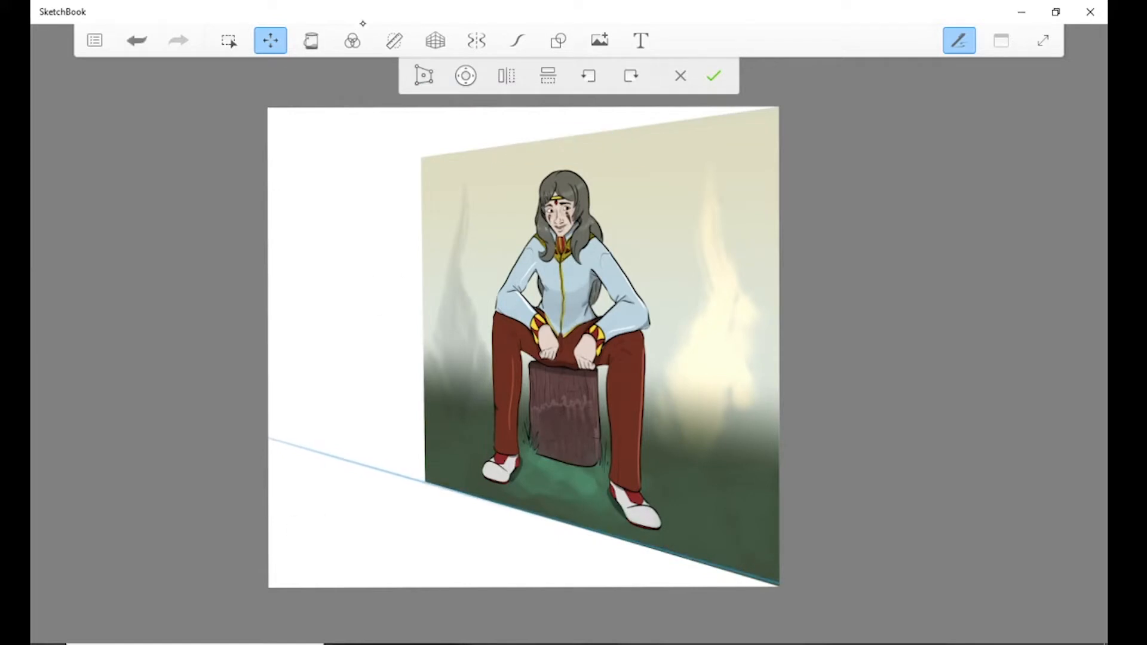
# Solid-fill the triangle below the diagonal line with blue, and refill it with a muted brown.
pyautogui.click(311, 40)
pyautogui.click(370, 526)
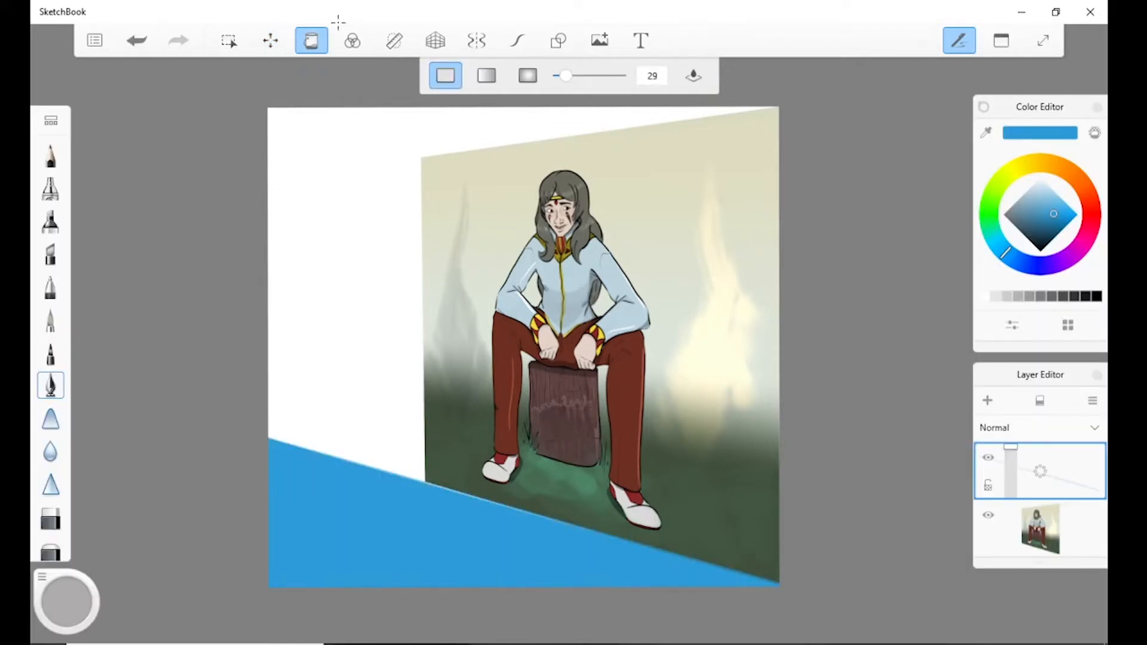
pyautogui.click(1082, 183)
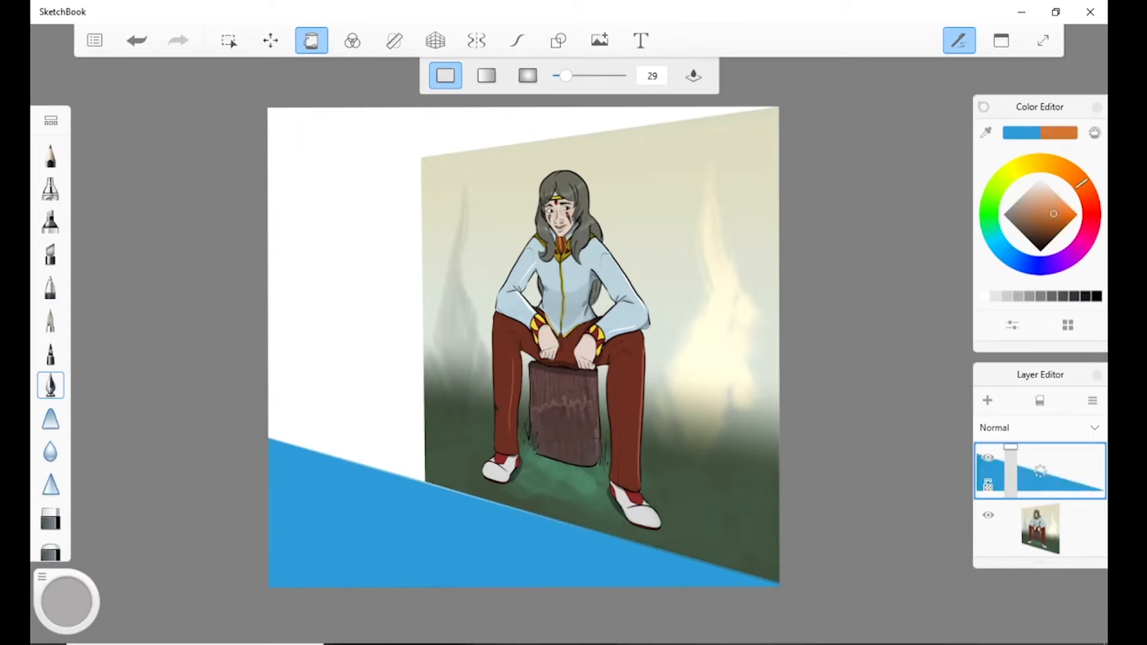
pyautogui.moveTo(1031, 217); pyautogui.dragTo(1021, 216)
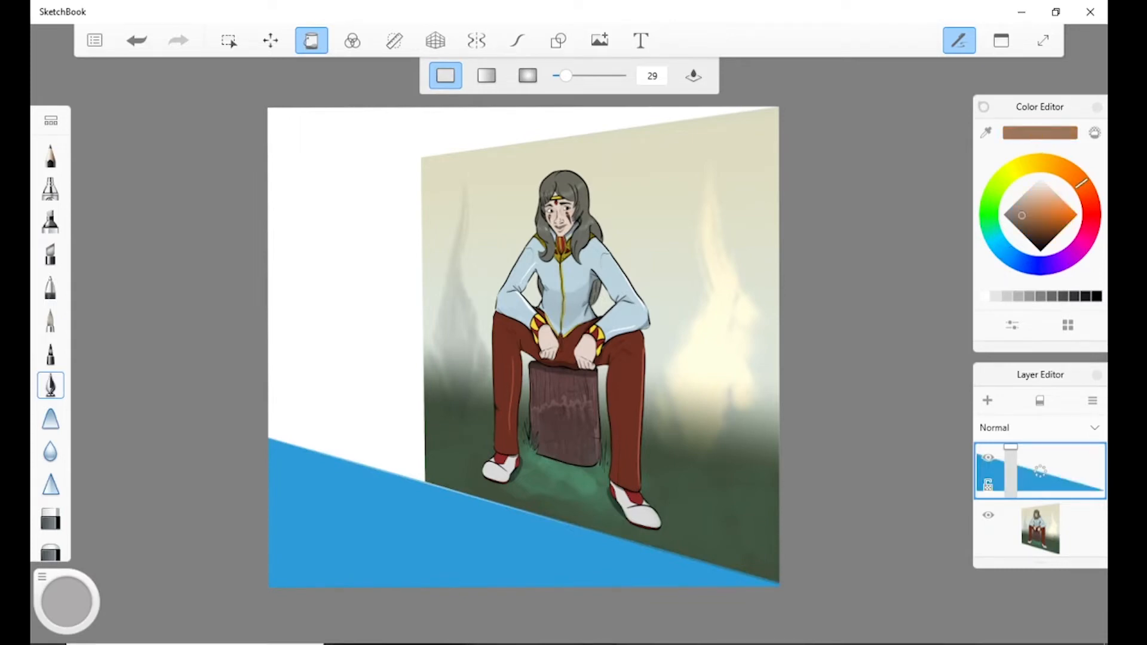
pyautogui.click(418, 535)
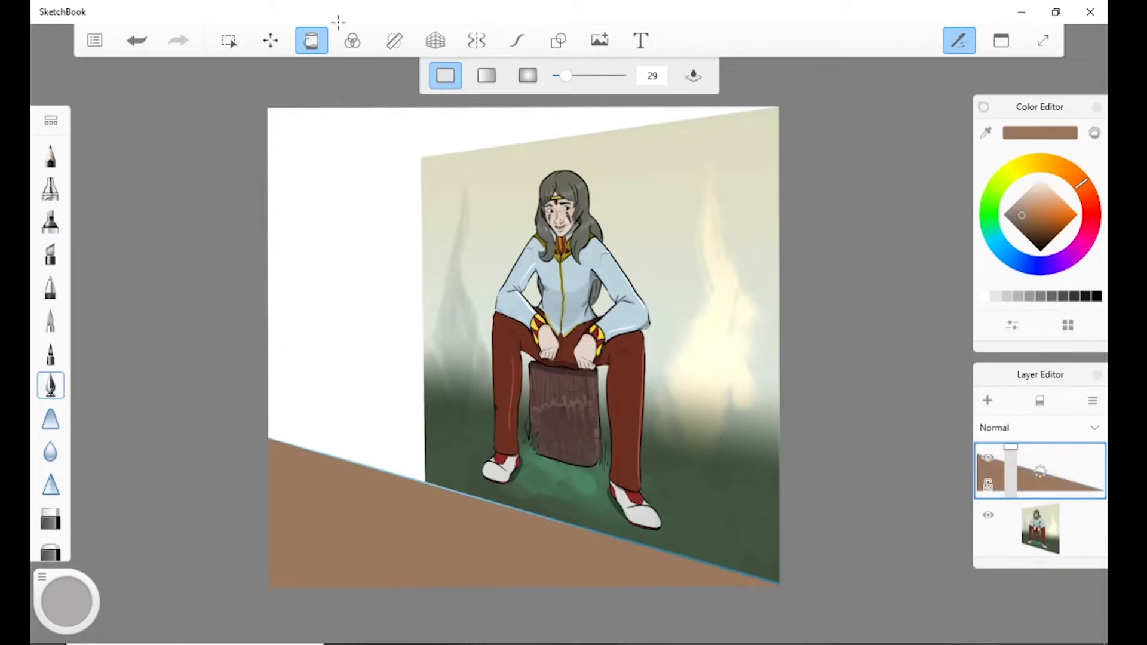
# Fill the area above the diagonal line with light grey, and move the figure's layer above the filled layer.
pyautogui.click(1015, 170)
pyautogui.moveTo(1024, 193); pyautogui.dragTo(1029, 189)
pyautogui.click(361, 246)
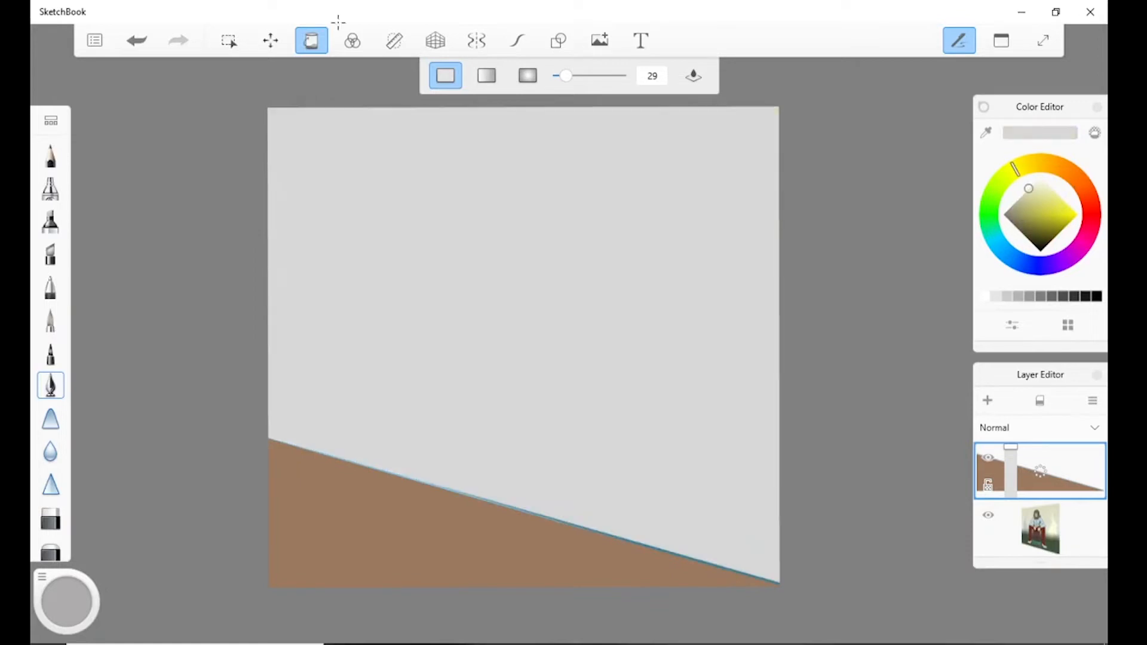
pyautogui.moveTo(1040, 530); pyautogui.dragTo(1018, 457)
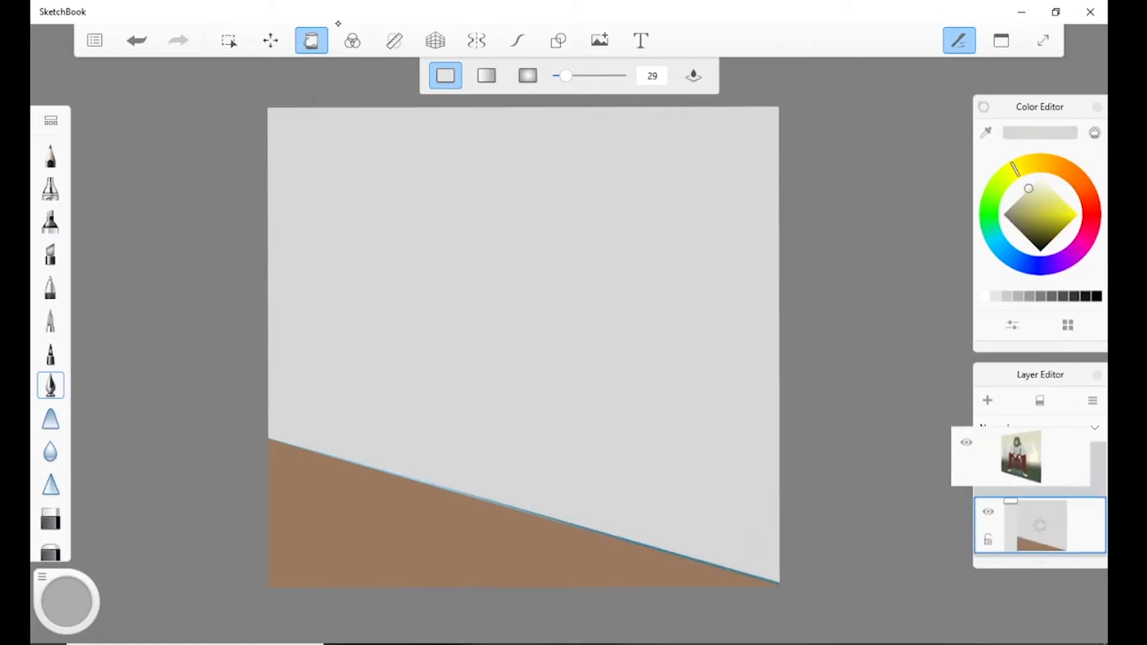
# Stretch the figure layer's left edge outward with Distort, and shift the layer slightly with the Nudge puck.
pyautogui.click(271, 40)
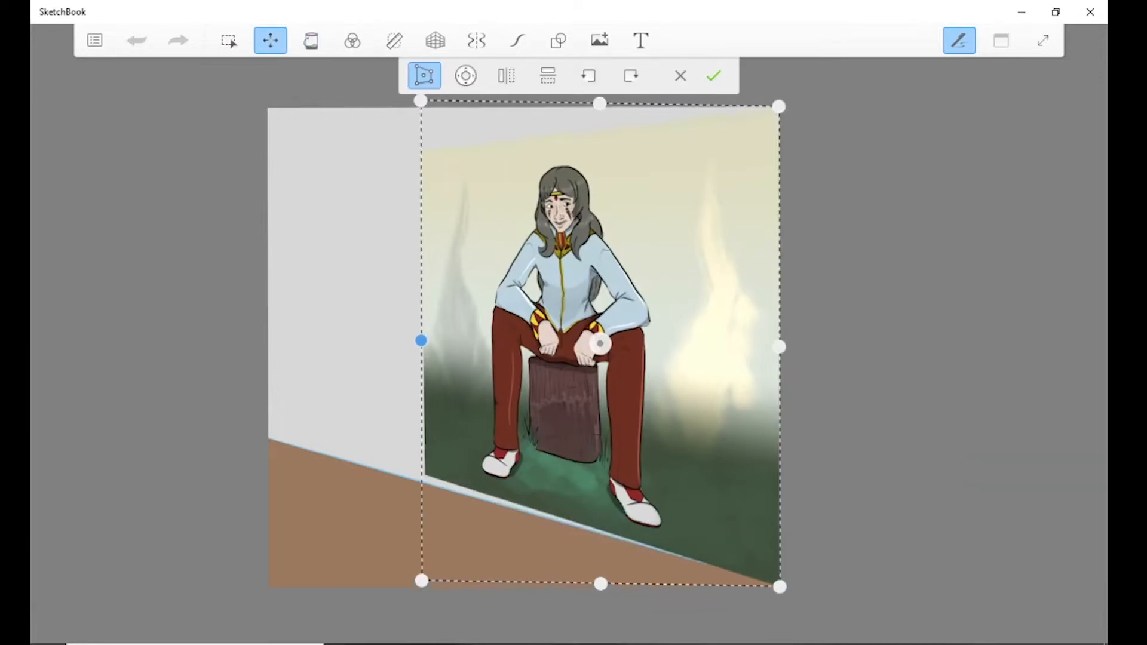
pyautogui.moveTo(422, 341); pyautogui.dragTo(336, 326)
pyautogui.click(714, 75)
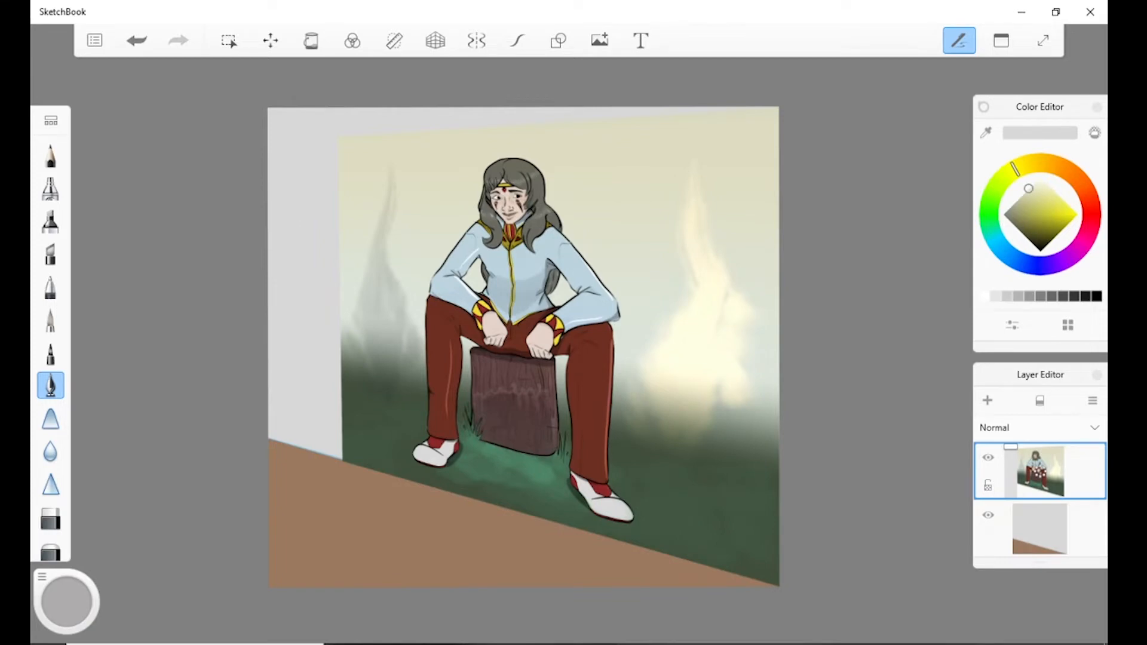
pyautogui.click(271, 40)
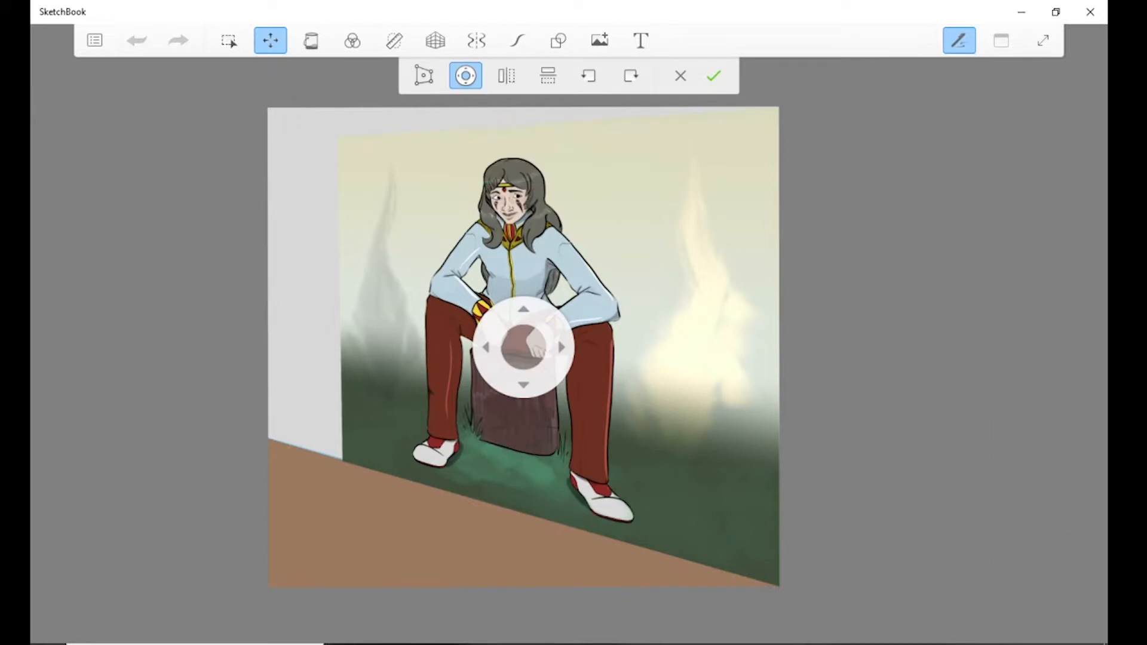
pyautogui.moveTo(487, 347); pyautogui.dragTo(525, 343)
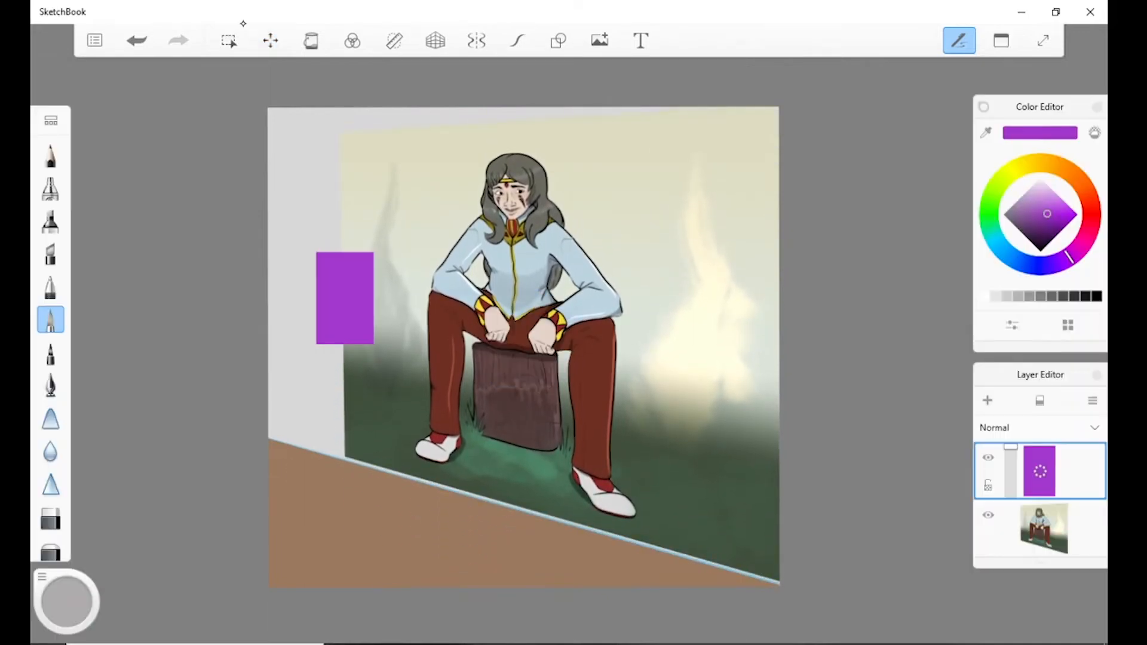
# Duplicate the purple rectangle's layer and move the copy horizontally over the right flame with the Nudge puck.
pyautogui.moveTo(1043, 476); pyautogui.dragTo(1009, 448)
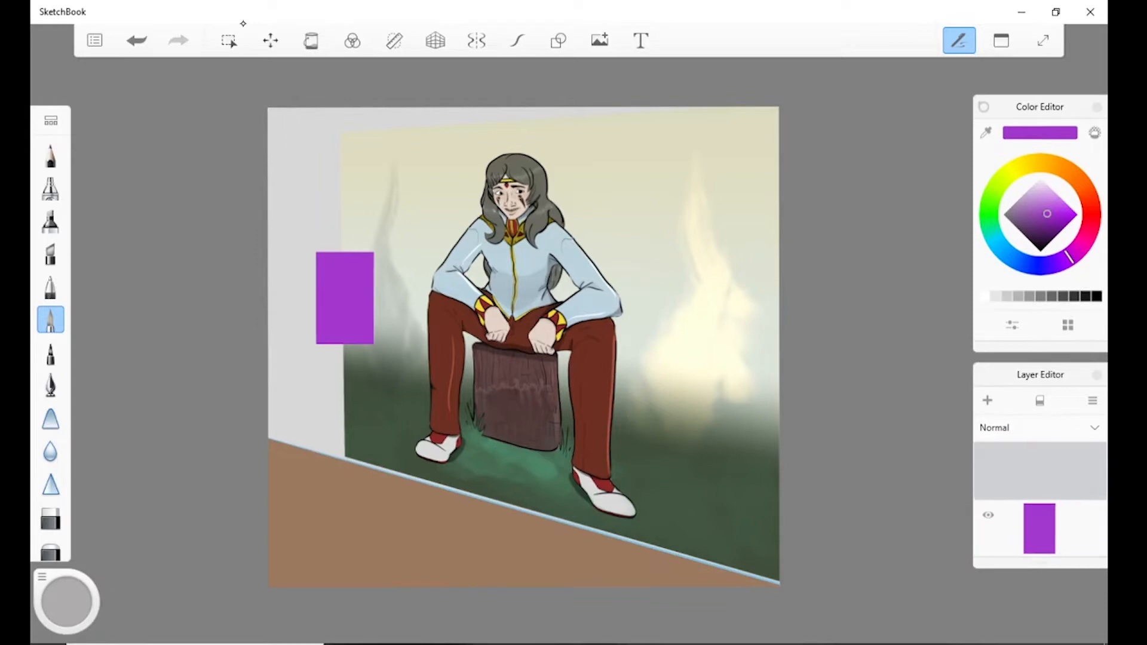
pyautogui.click(271, 40)
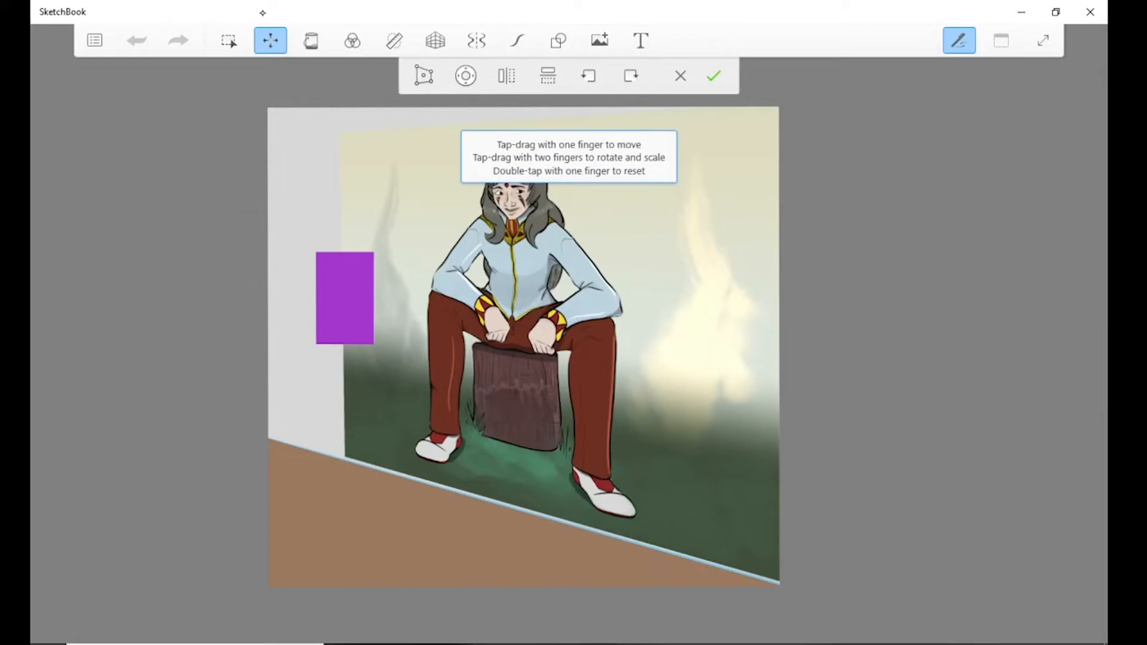
pyautogui.click(465, 75)
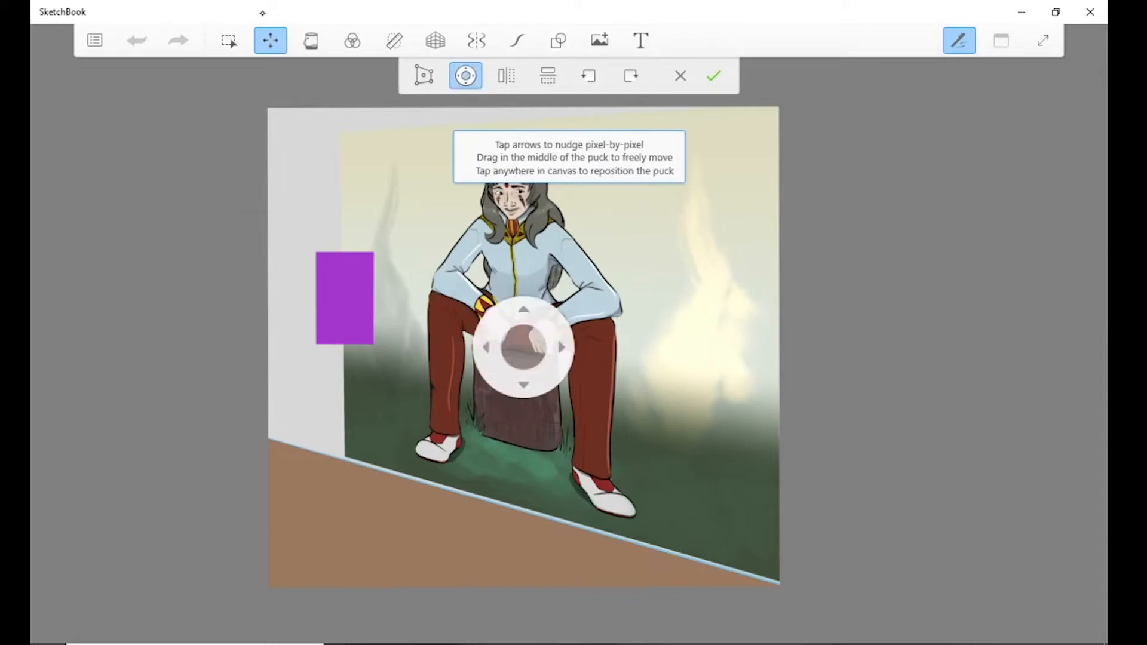
pyautogui.moveTo(524, 346); pyautogui.dragTo(876, 347)
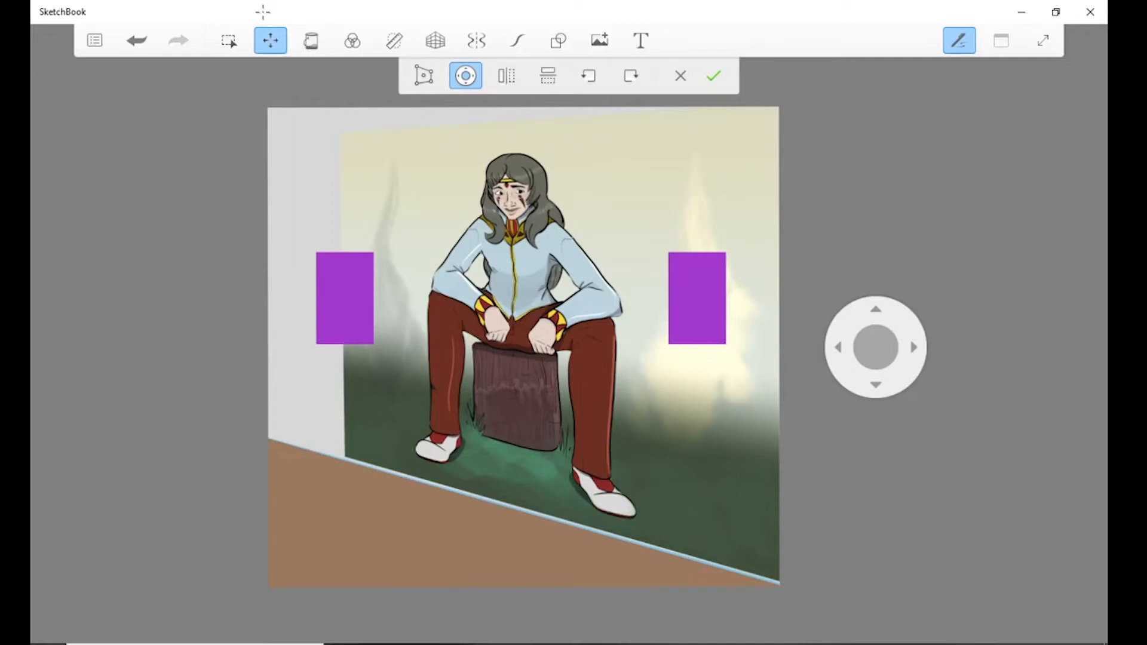
# Flip the copied purple rectangle horizontally and flip it back.
pyautogui.click(507, 76)
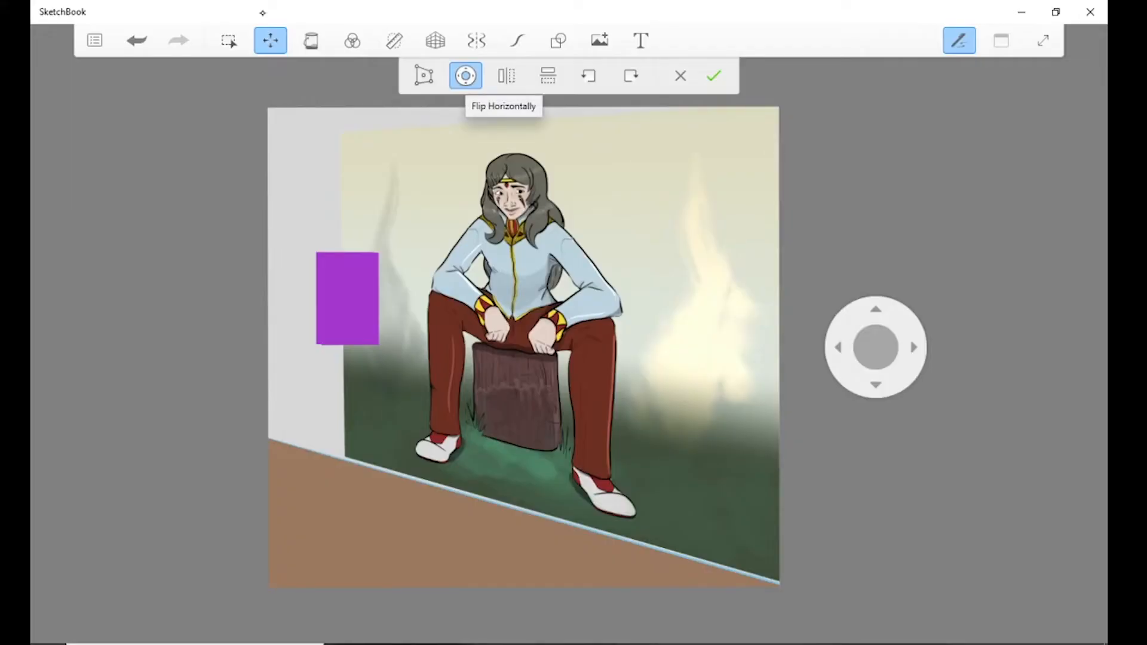
pyautogui.click(507, 75)
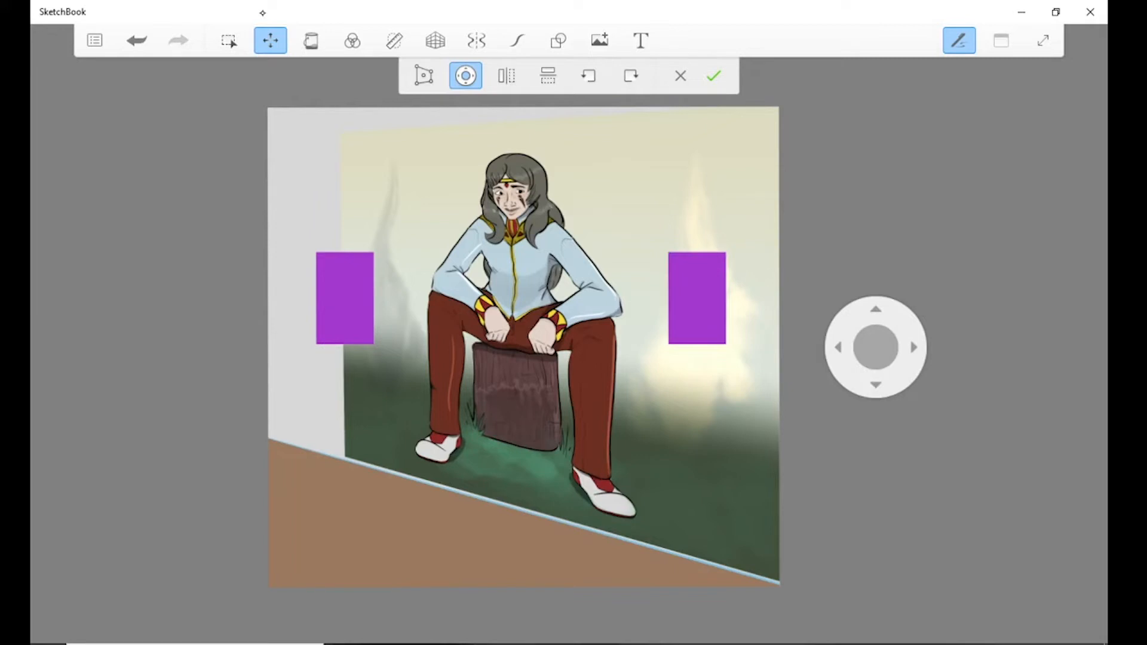
# Sketch a small double-headed arrow beside the left purple rectangle, and undo its strokes.
pyautogui.click(518, 40)
pyautogui.moveTo(278, 303)
pyautogui.mouseDown()
pyautogui.moveTo(306, 304)
pyautogui.moveTo(271, 302)
pyautogui.moveTo(280, 313)
pyautogui.mouseUp()
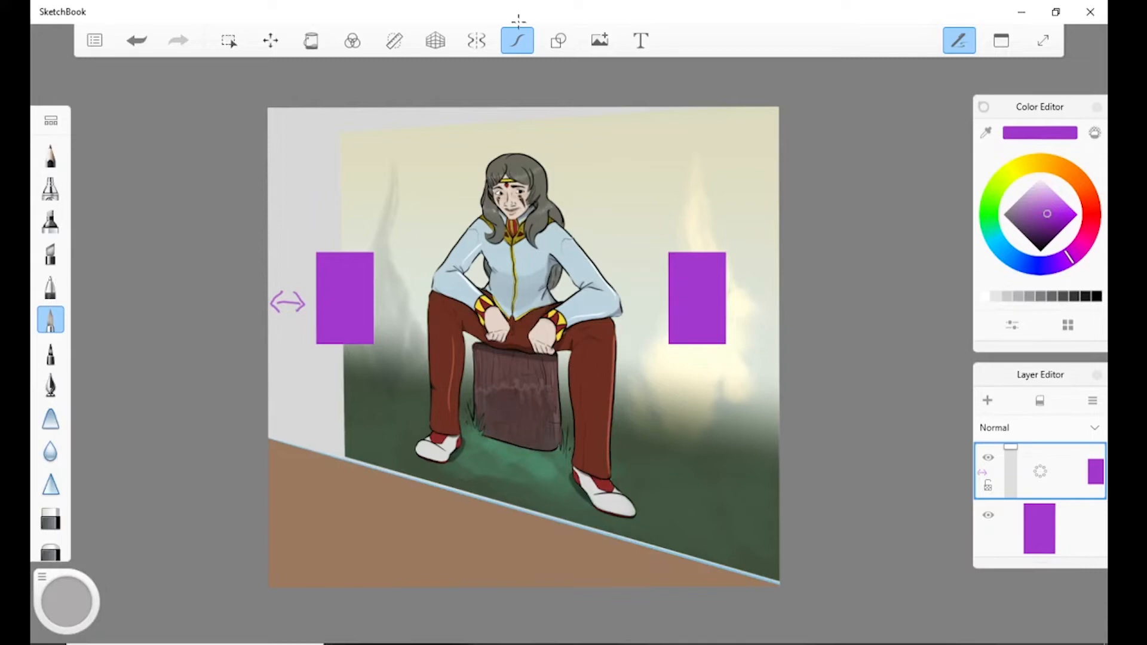
pyautogui.click(137, 41)
pyautogui.click(137, 41)
pyautogui.click(137, 40)
# Flip the copied purple rectangle vertically with Transform, and rotate it counterclockwise.
pyautogui.click(270, 40)
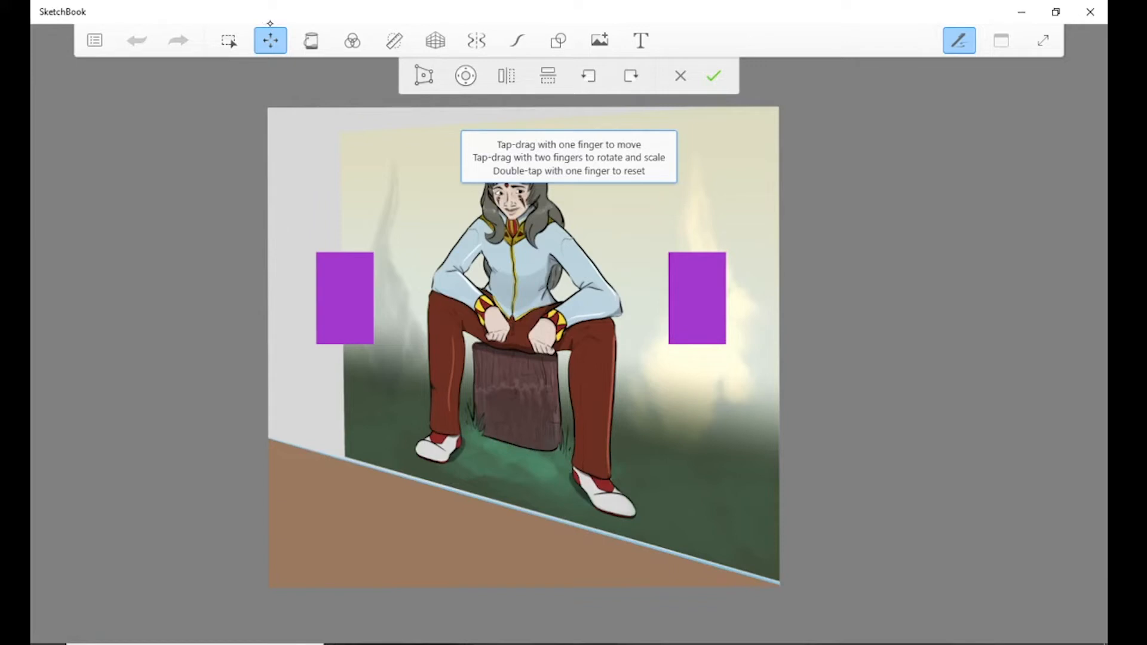
pyautogui.click(547, 75)
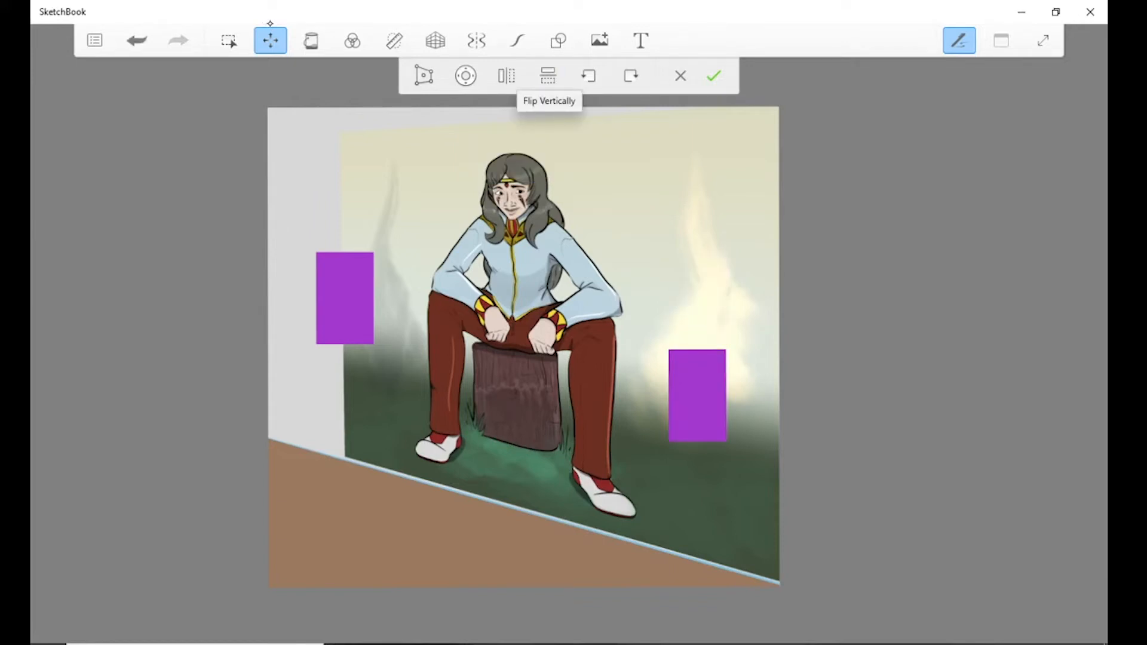
pyautogui.click(589, 76)
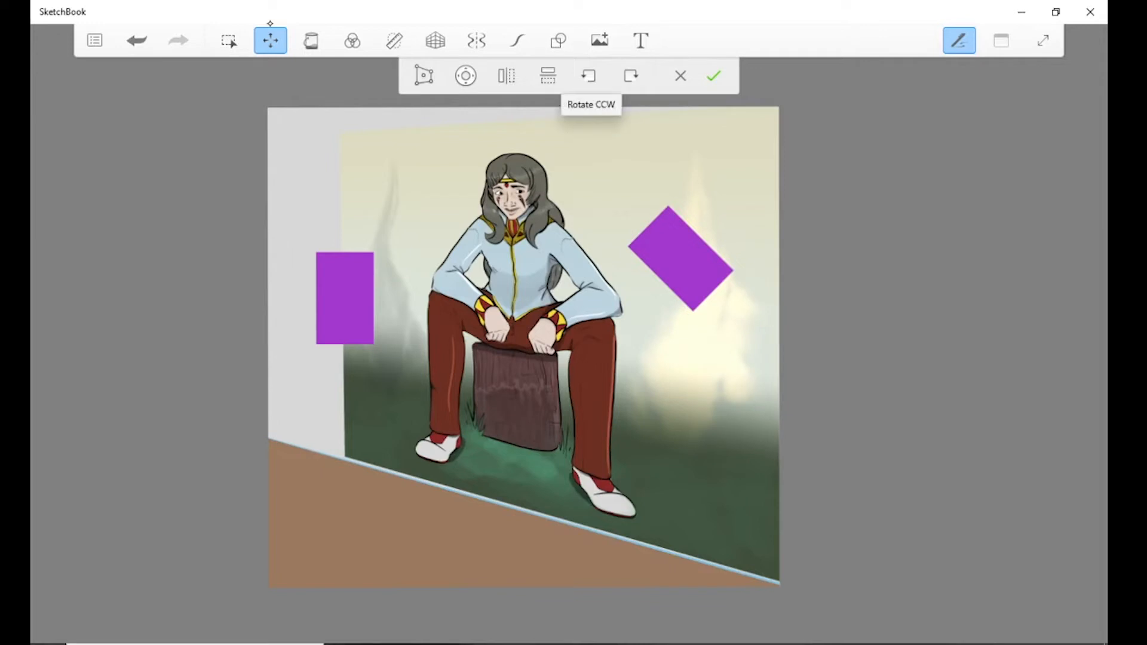
# Rotate the copied purple rectangle clockwise repeatedly until it sits tilted beside the right flame, and apply the transform.
pyautogui.click(631, 76)
pyautogui.click(631, 76)
pyautogui.click(631, 76)
pyautogui.click(631, 76)
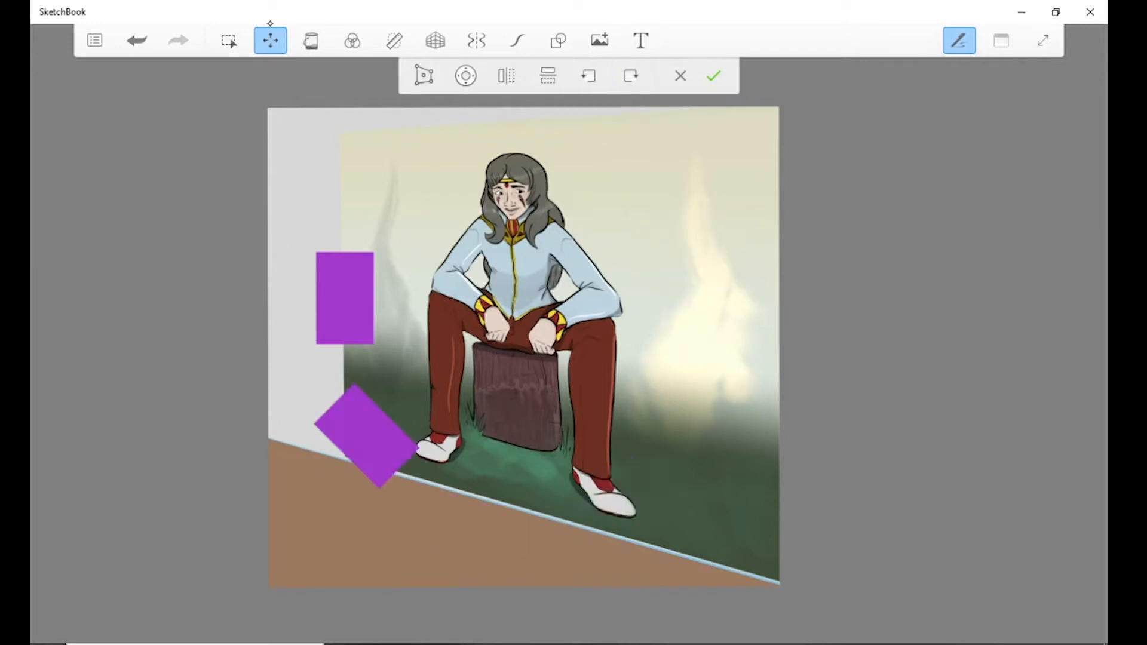
pyautogui.click(632, 76)
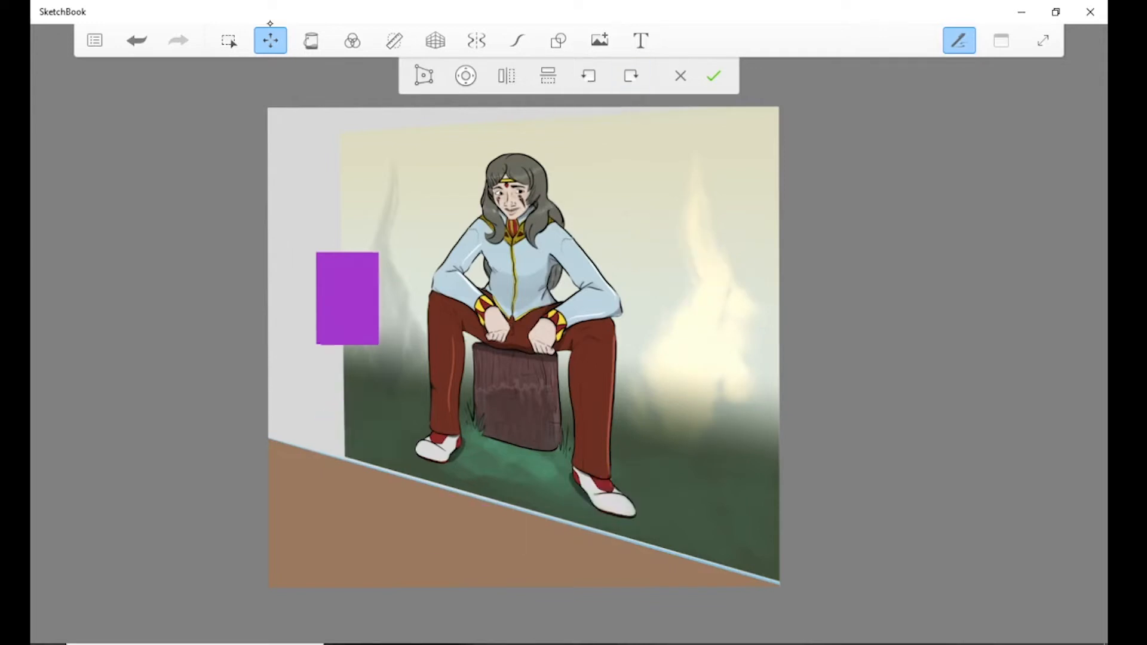
pyautogui.click(632, 76)
pyautogui.click(632, 76)
pyautogui.click(632, 76)
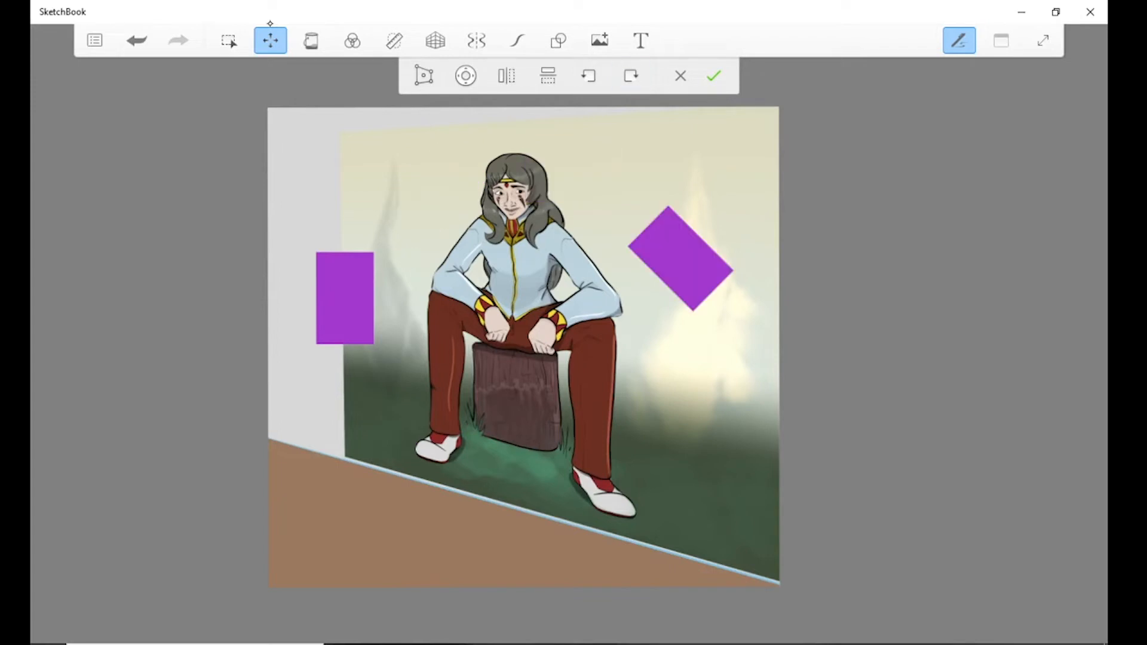
pyautogui.click(270, 36)
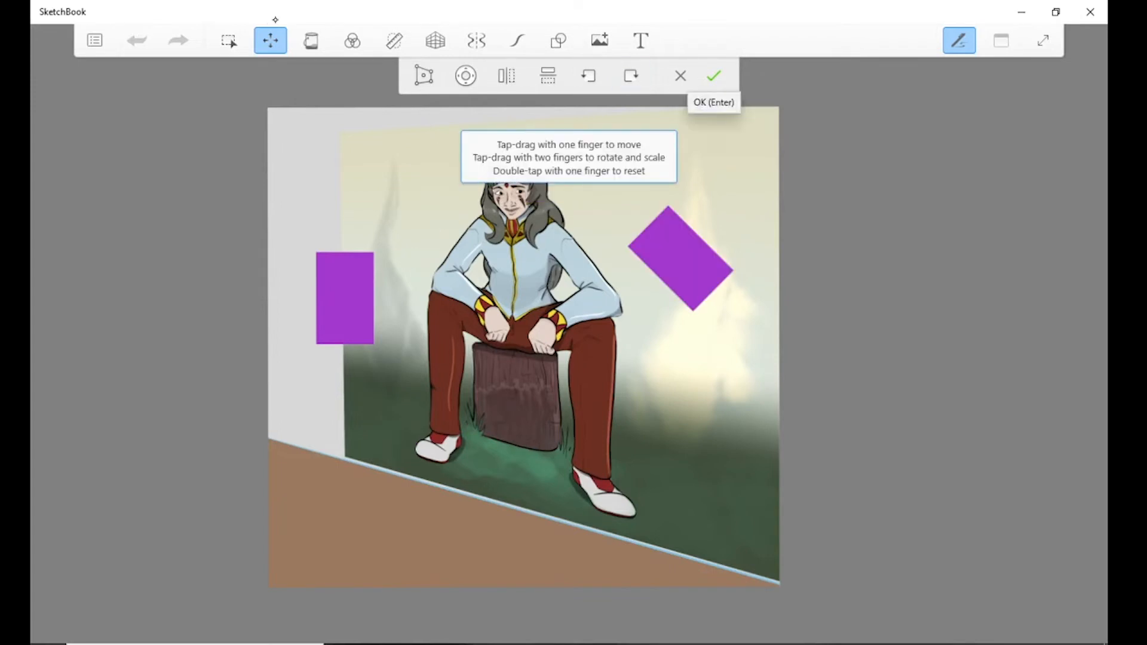
pyautogui.press('Return')
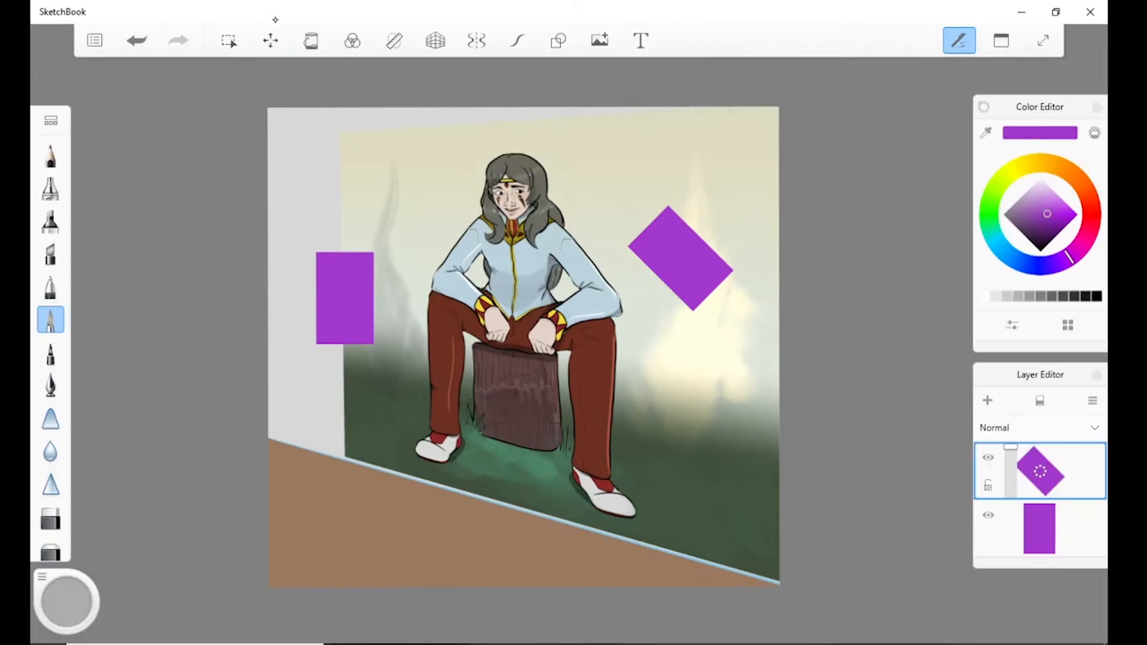
pyautogui.click(272, 39)
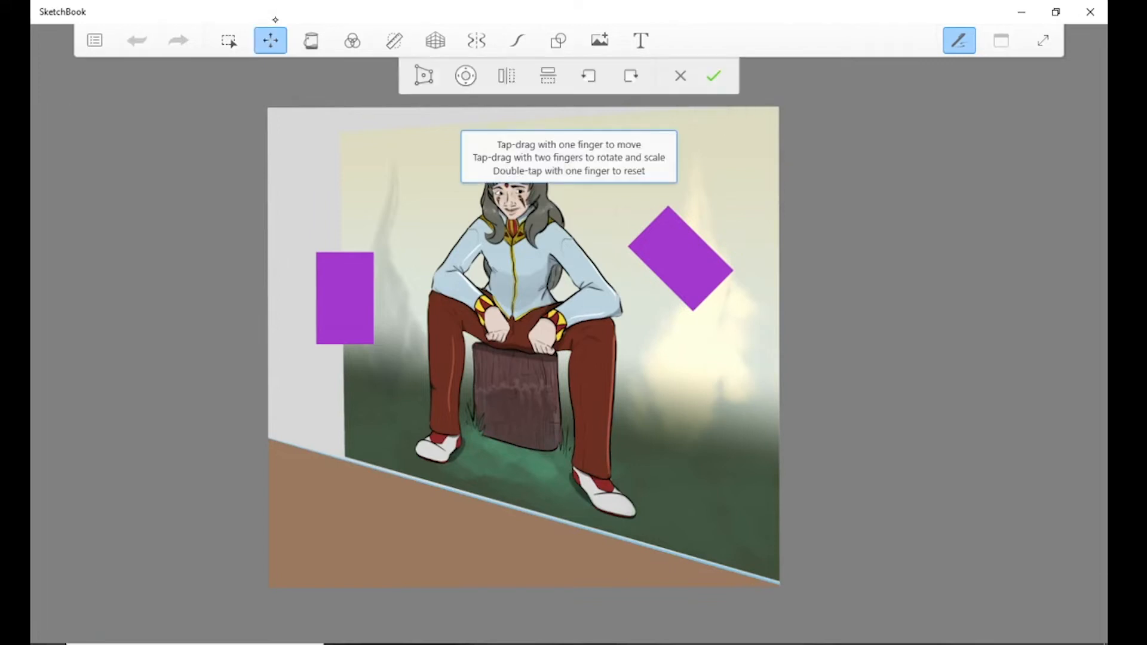
pyautogui.press('Escape')
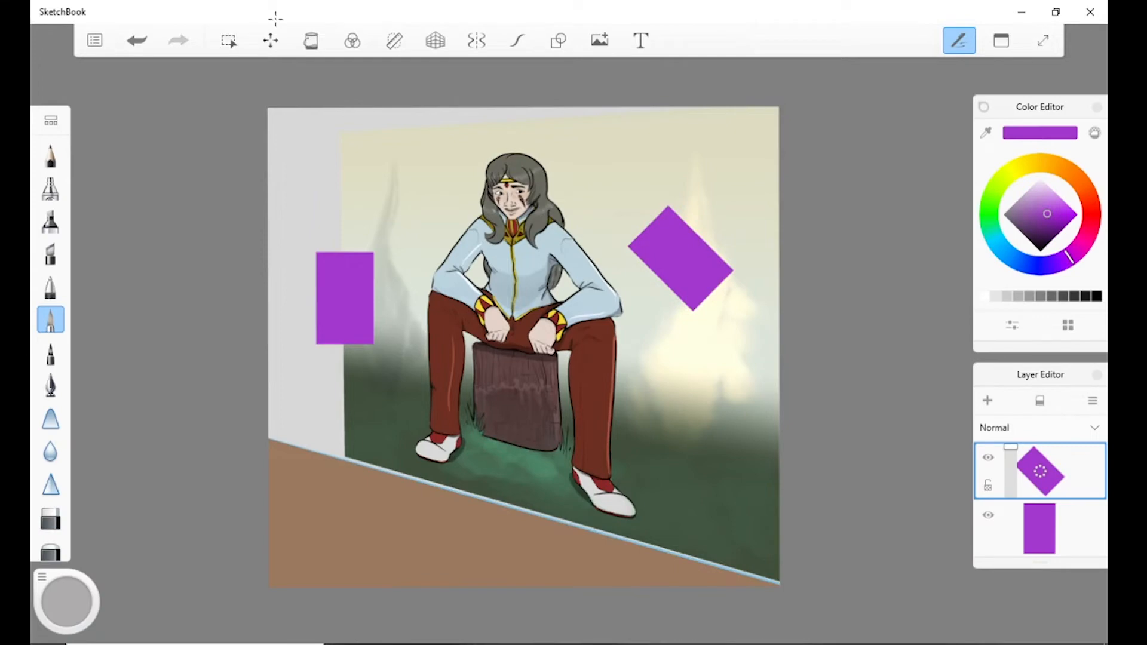
# Fill the area around the picture with a vertical linear gradient from white to black, adjusting its upper end slightly.
pyautogui.click(310, 32)
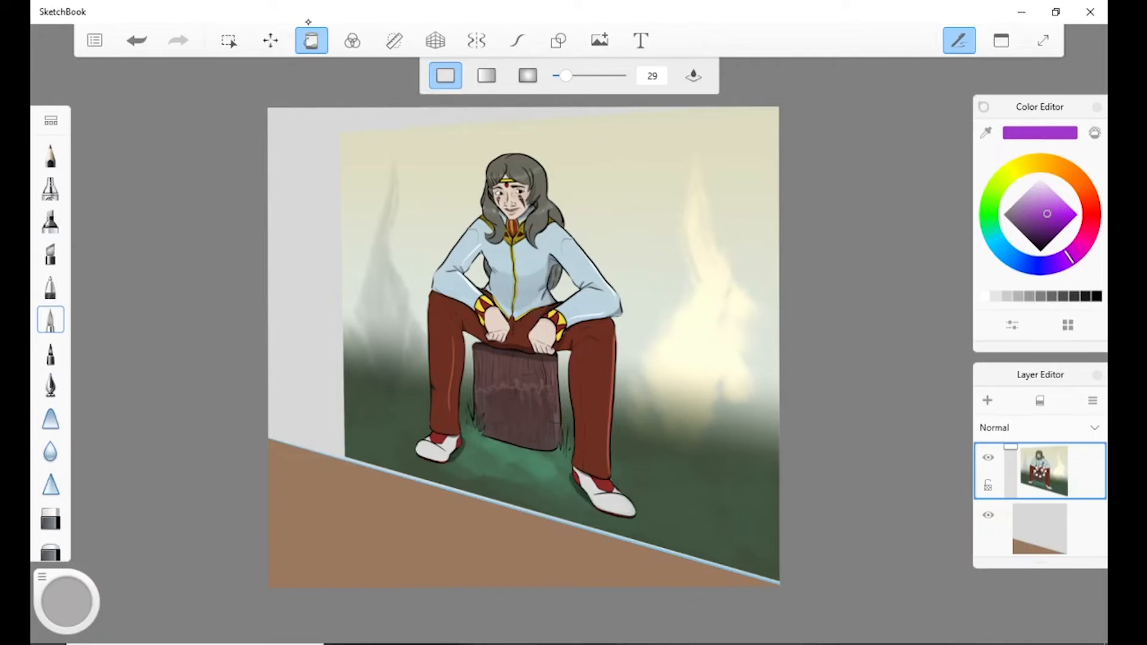
pyautogui.click(487, 76)
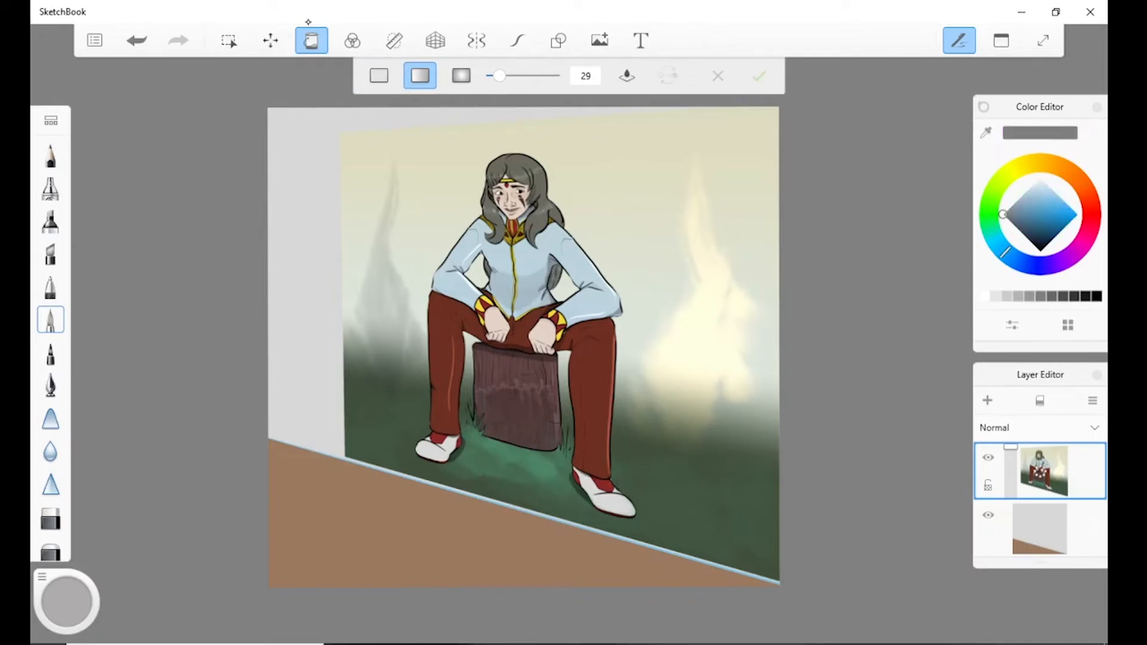
pyautogui.moveTo(301, 180); pyautogui.dragTo(307, 542)
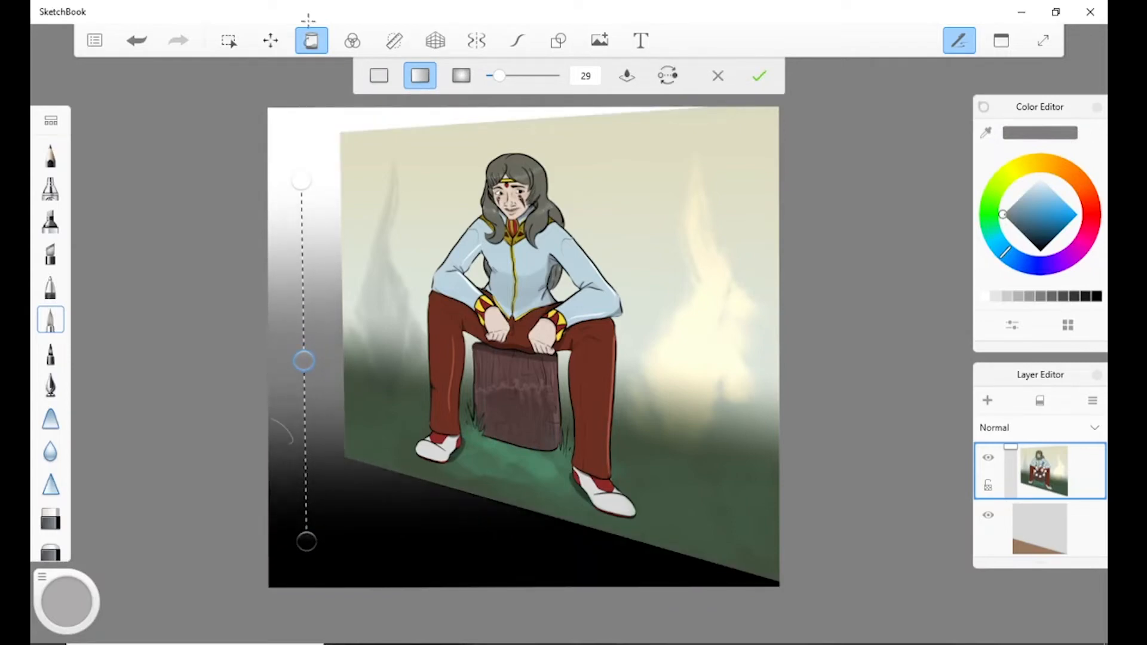
pyautogui.click(306, 542)
pyautogui.moveTo(301, 180); pyautogui.dragTo(301, 176)
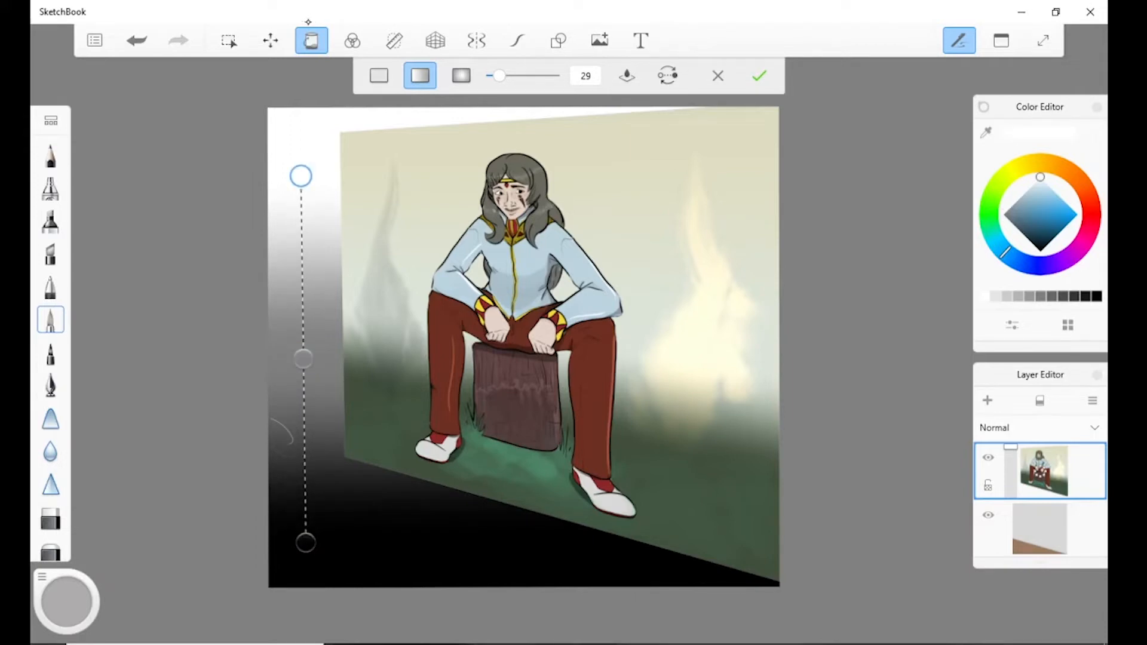
pyautogui.moveTo(301, 175); pyautogui.dragTo(303, 179)
# Try several greys and a blue for the linear gradient's upper colour stop, and settle on orange.
pyautogui.click(1041, 297)
pyautogui.click(1076, 296)
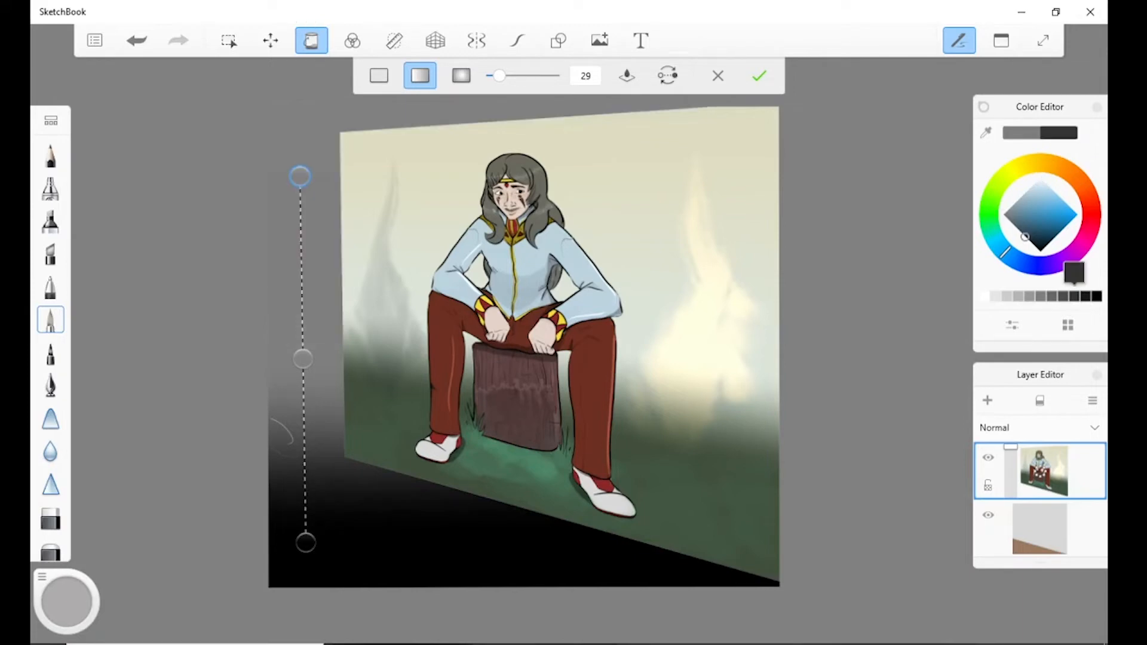
pyautogui.click(1019, 297)
pyautogui.click(1031, 212)
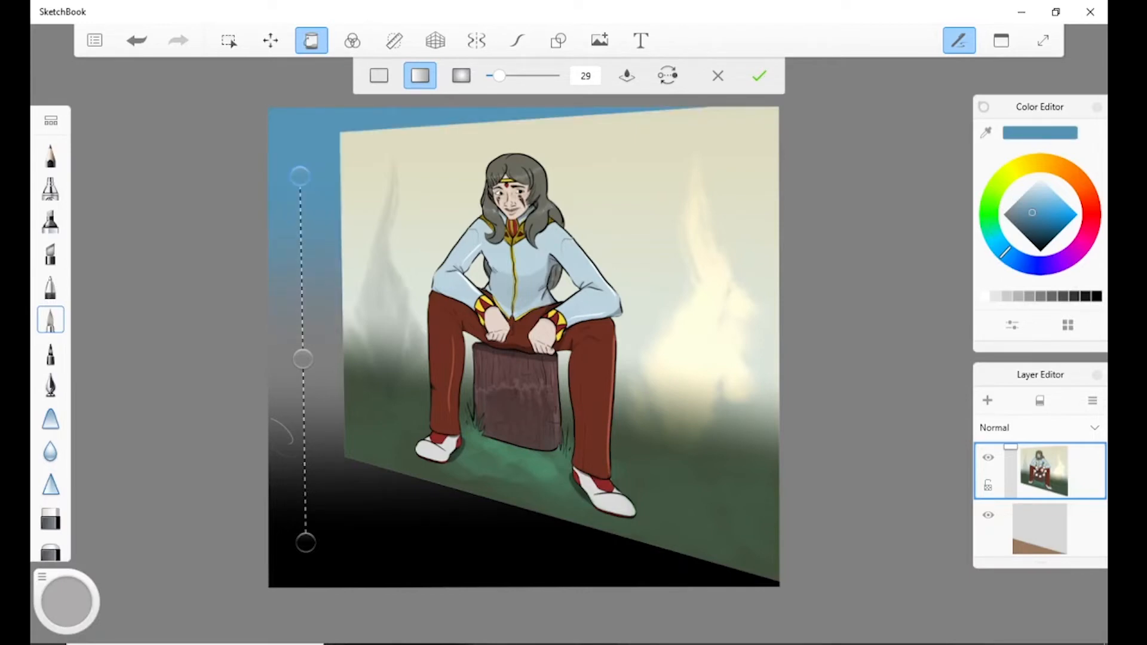
pyautogui.click(1059, 204)
pyautogui.moveTo(1066, 170); pyautogui.dragTo(1088, 195)
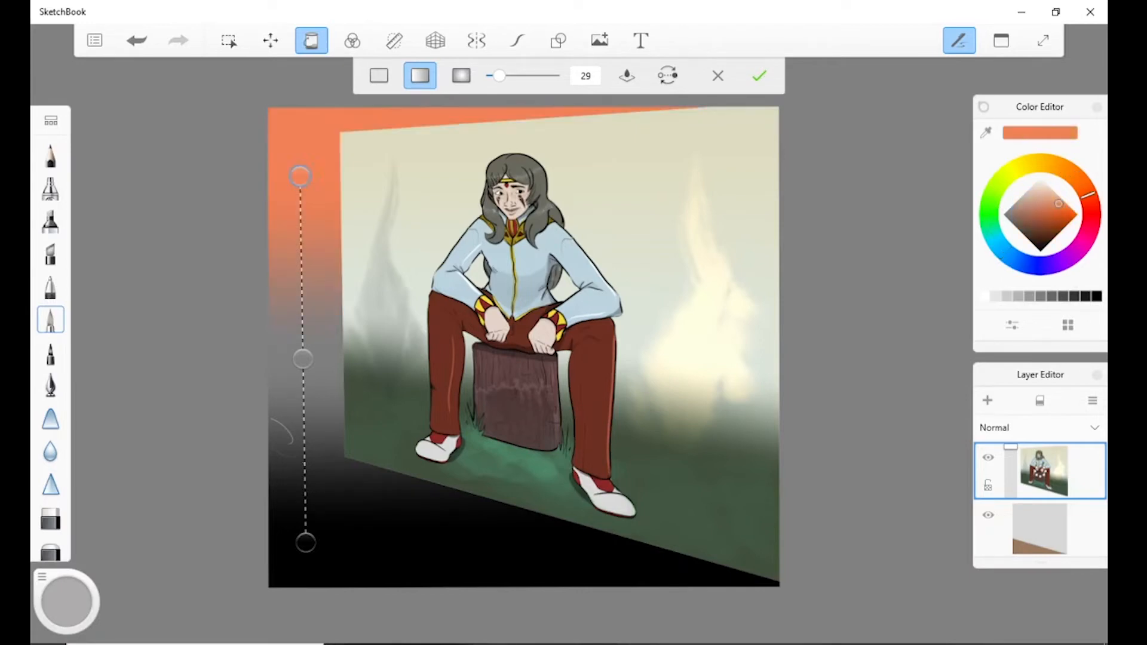
# Remove the gradient's middle colour stop and reverse the gradient.
pyautogui.moveTo(303, 358); pyautogui.dragTo(164, 364)
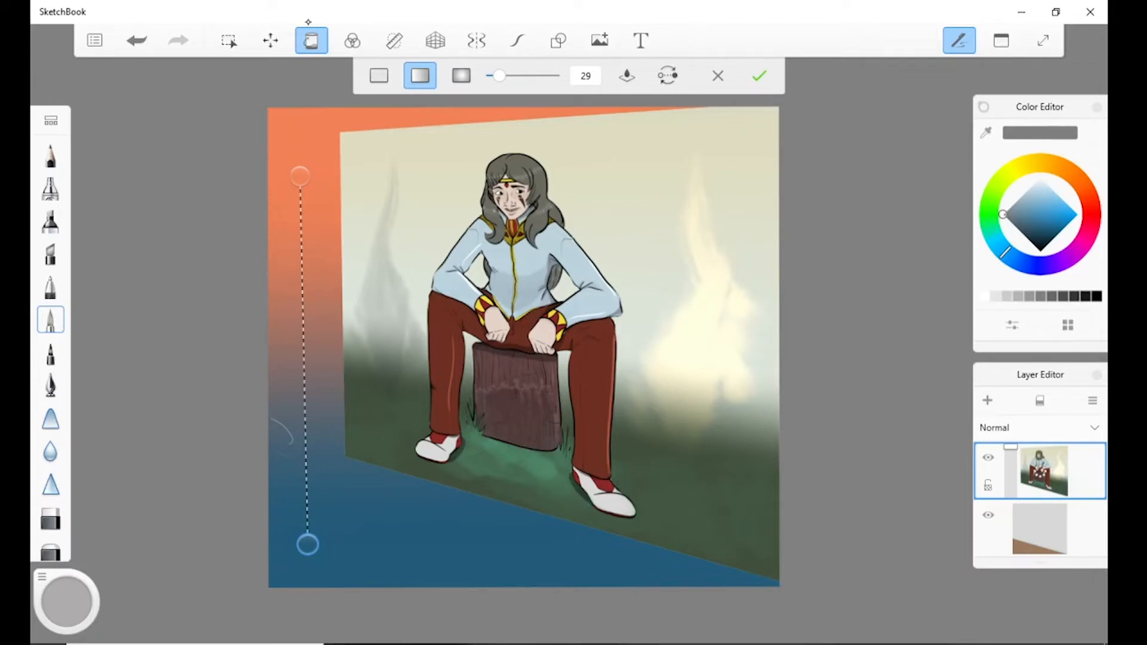
pyautogui.click(667, 75)
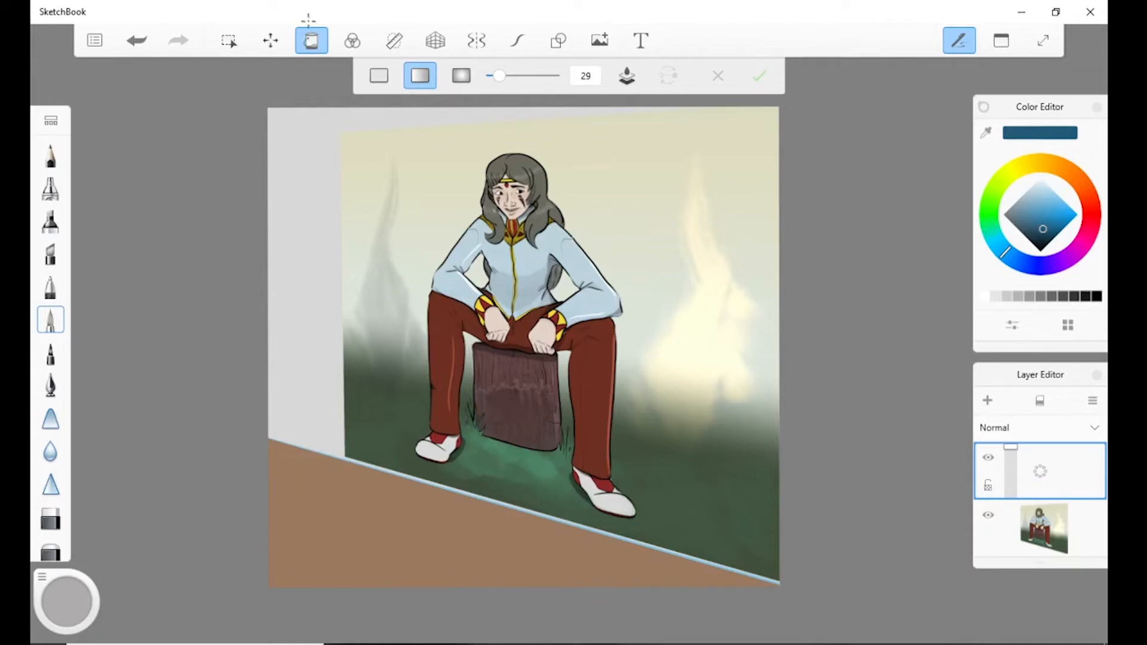
# Try a linear gradient on the empty layer with Sample All Layers off, and discard it.
pyautogui.click(309, 30)
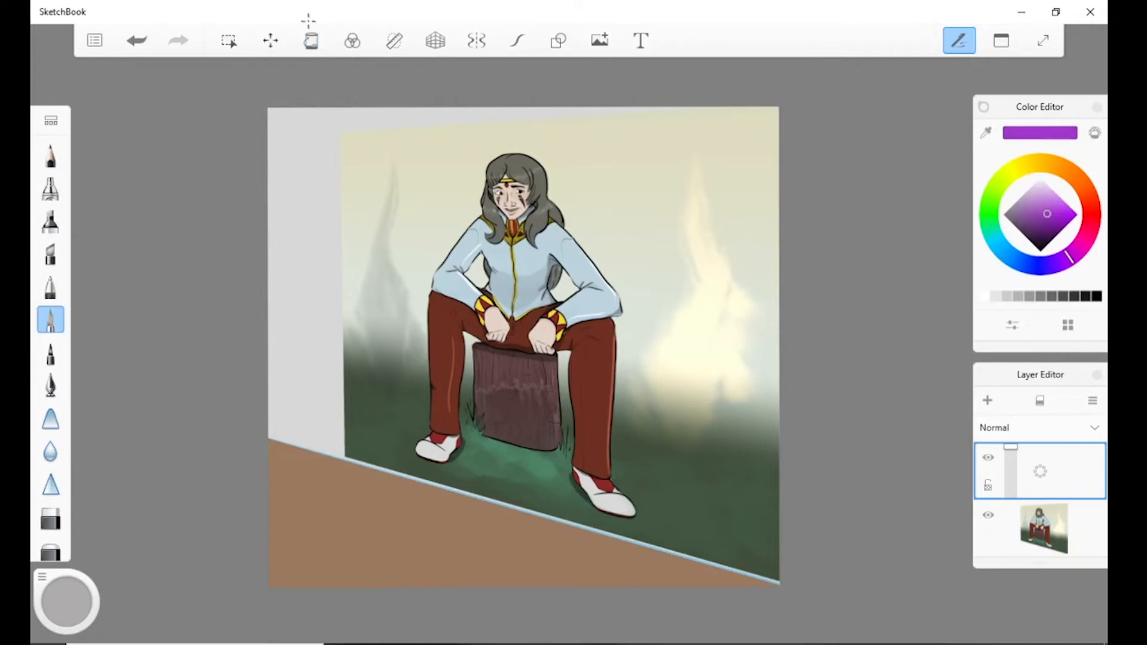
pyautogui.click(309, 30)
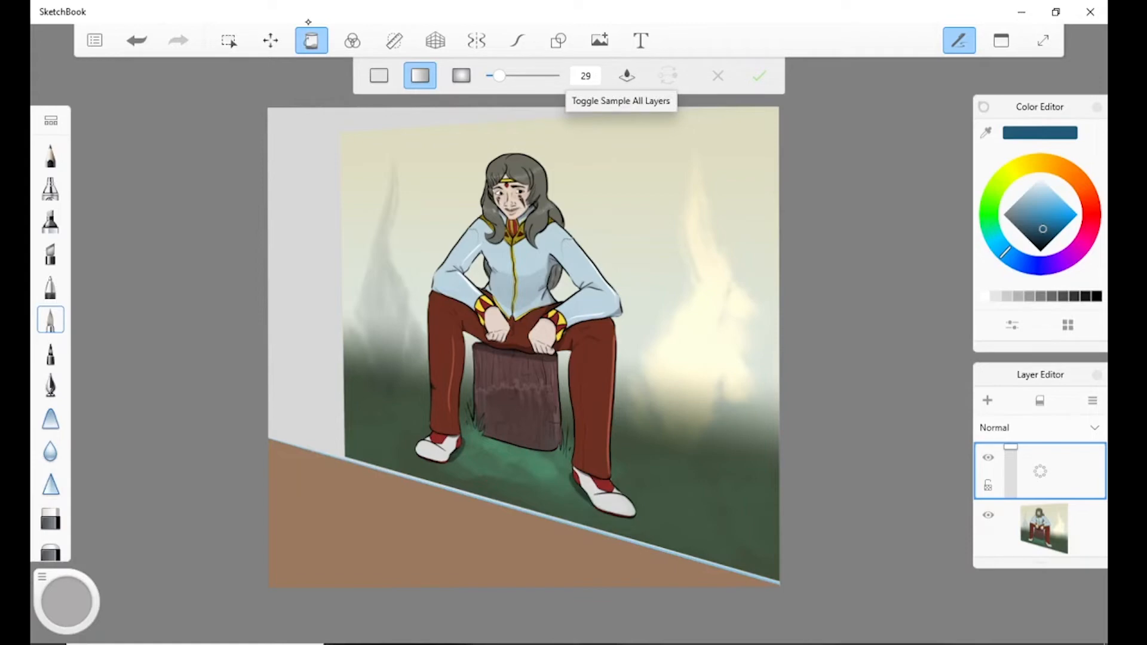
pyautogui.moveTo(339, 208); pyautogui.dragTo(375, 514)
pyautogui.click(309, 30)
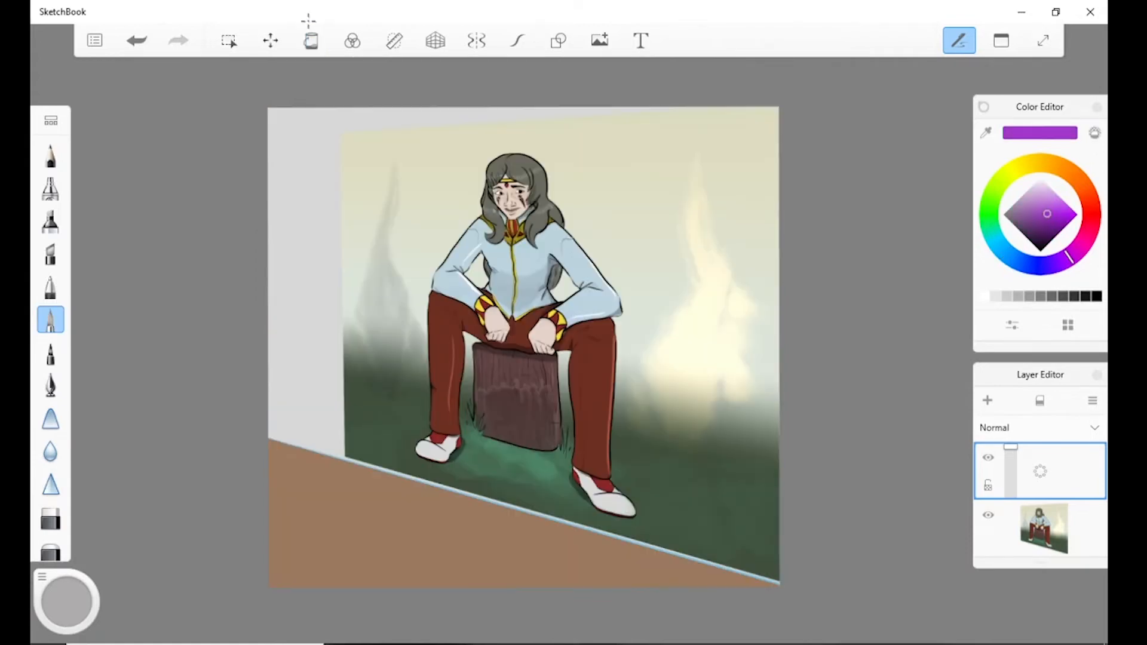
# Try the orange-to-blue gradient on the grey wall with Sample All Layers on and tolerance 29, and undo it.
pyautogui.click(309, 27)
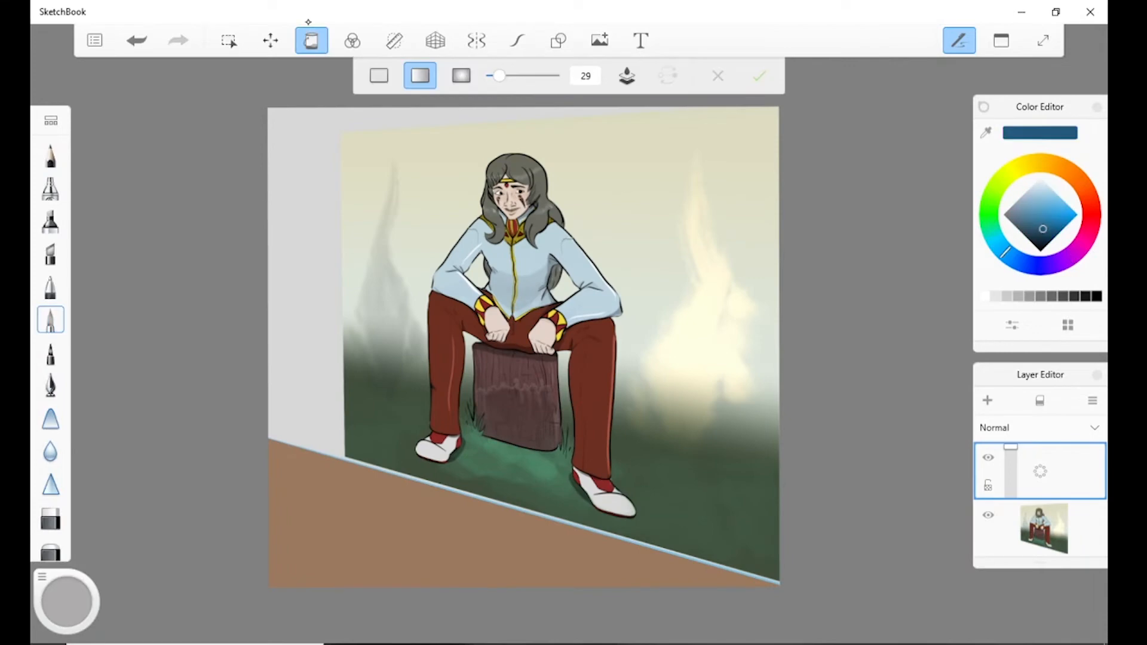
pyautogui.moveTo(299, 197); pyautogui.dragTo(302, 378)
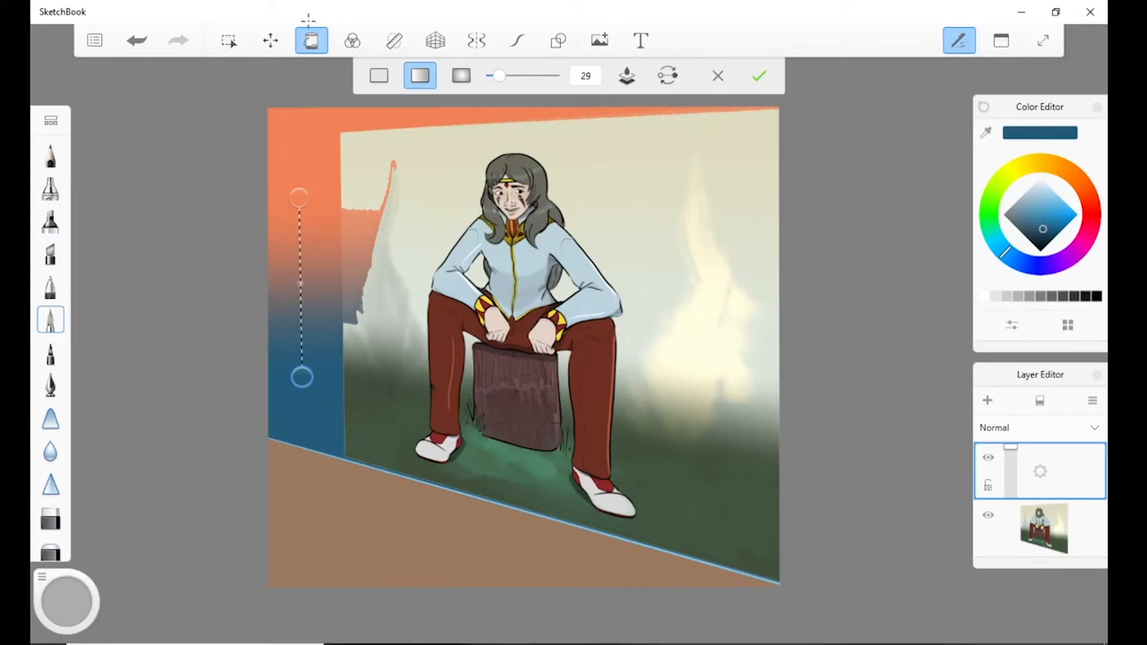
pyautogui.hotkey('ctrl', 'z')
# Set the fill tolerance to 1 and apply a vertical orange-to-blue linear gradient to the grey wall.
pyautogui.moveTo(493, 76)
pyautogui.mouseDown()
pyautogui.moveTo(540, 76)
pyautogui.moveTo(492, 76)
pyautogui.mouseUp()
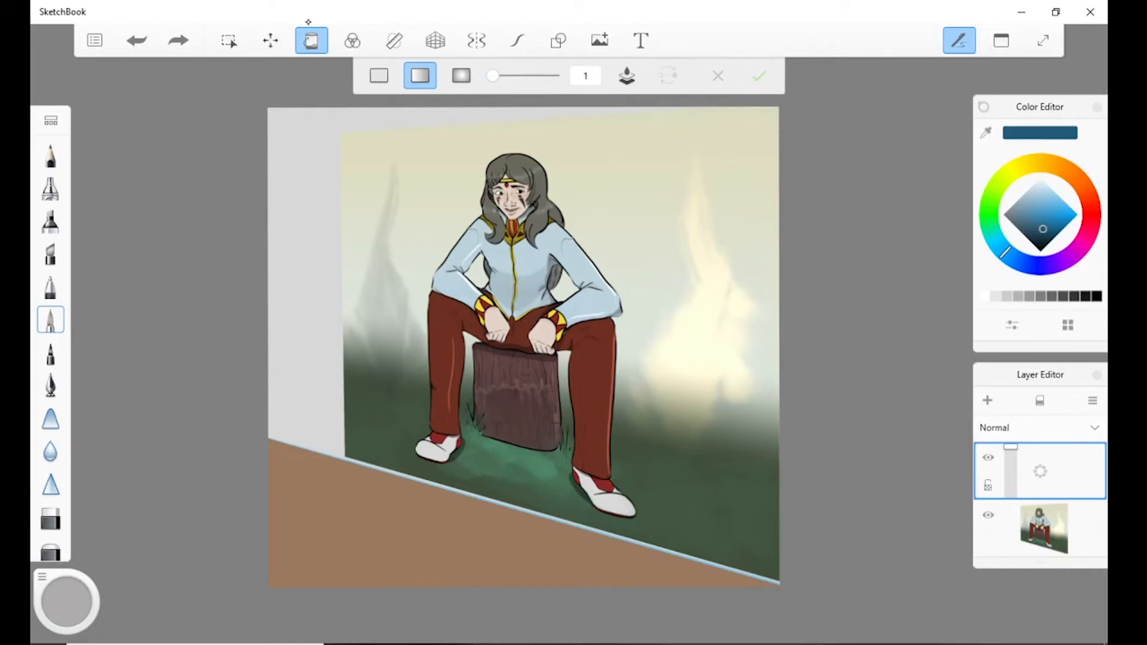
pyautogui.moveTo(305, 193); pyautogui.dragTo(305, 333)
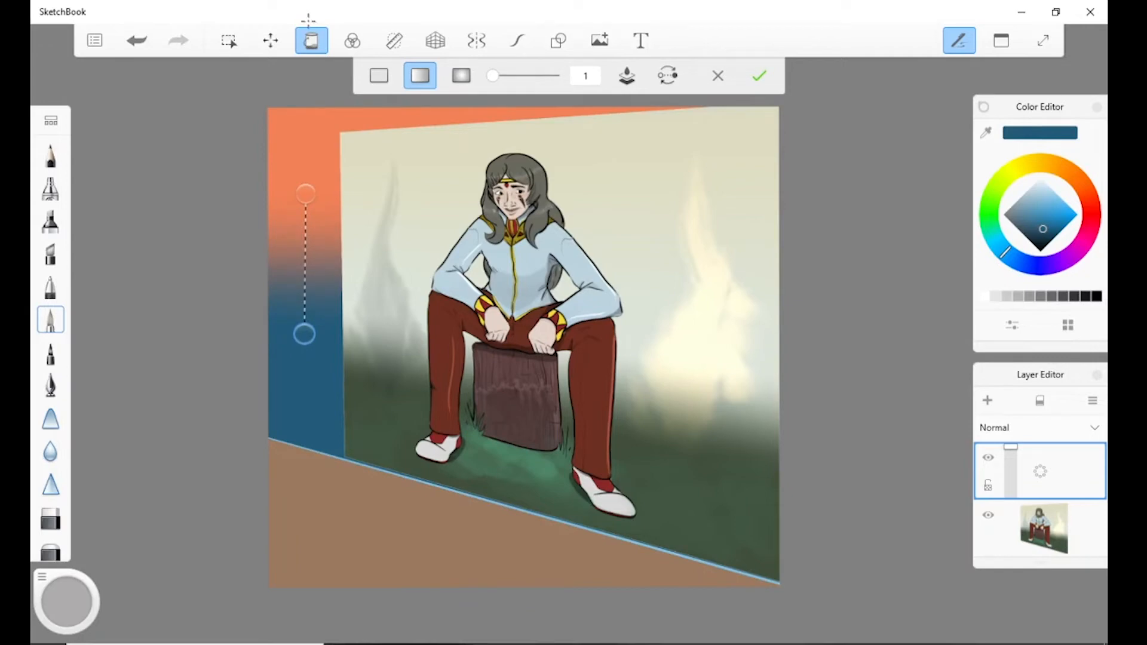
pyautogui.click(759, 76)
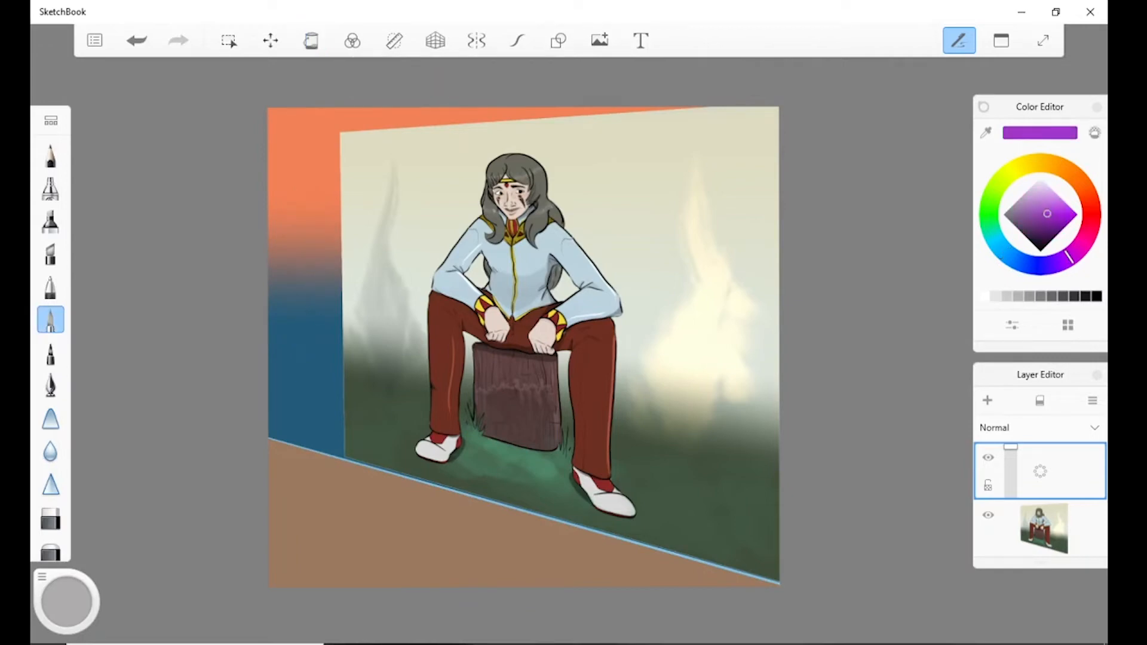
# Undo the trial fills made after the orange-to-blue gradient, keeping that gradient on the wall.
pyautogui.hotkey('ctrl', 'z')
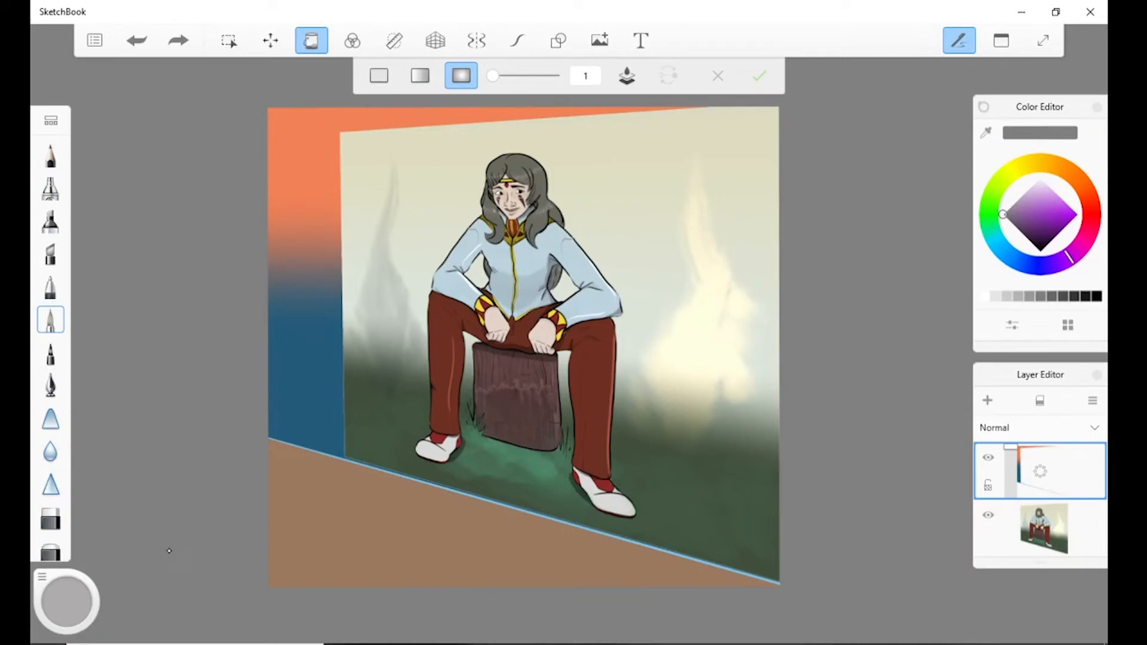
pyautogui.hotkey('ctrl', 'z')
pyautogui.hotkey('ctrl', 'z')
pyautogui.hotkey('ctrl', 'z')
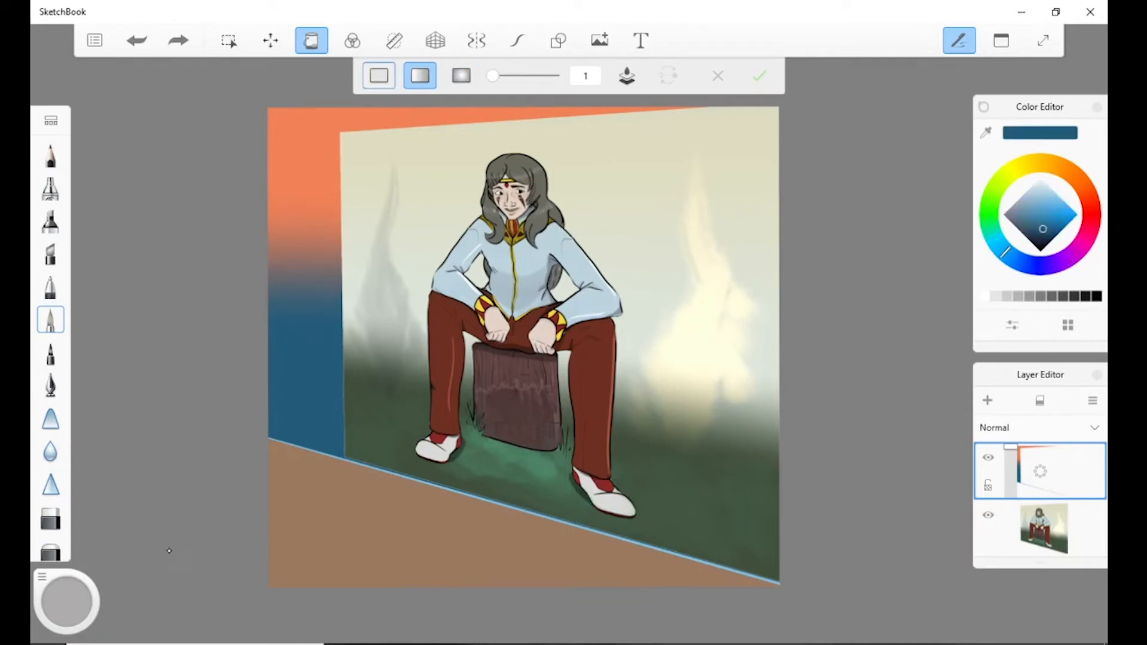
pyautogui.hotkey('ctrl', 'z')
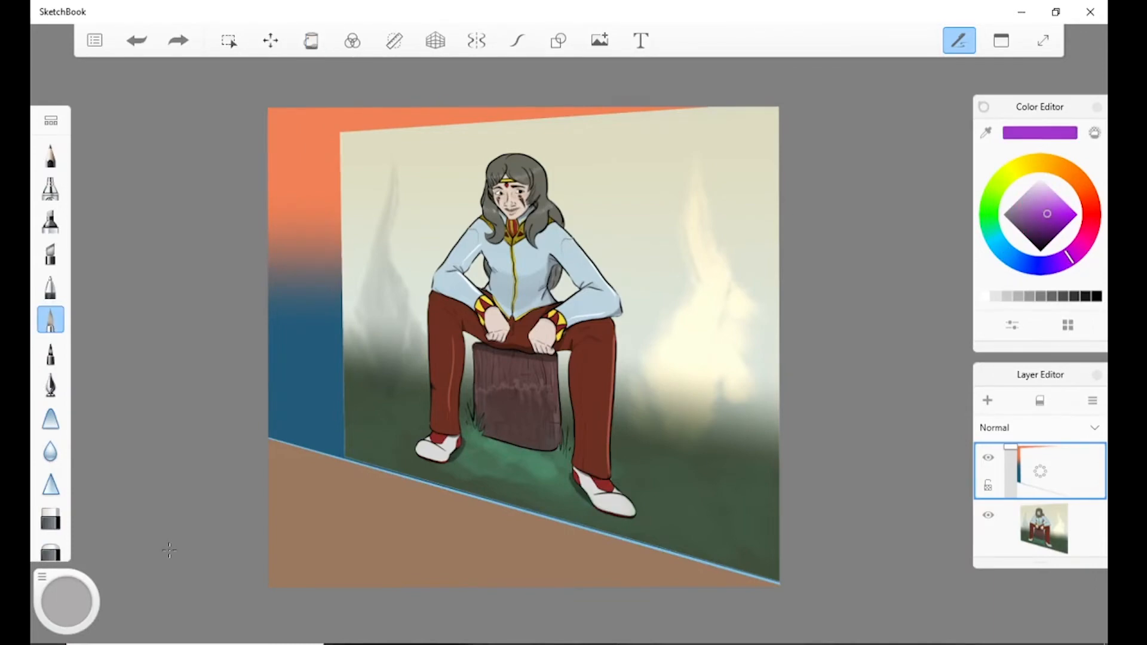
# Try shifting the gradient layer's hue strongly upward in the HSL color adjustment, and cancel it.
pyautogui.click(353, 37)
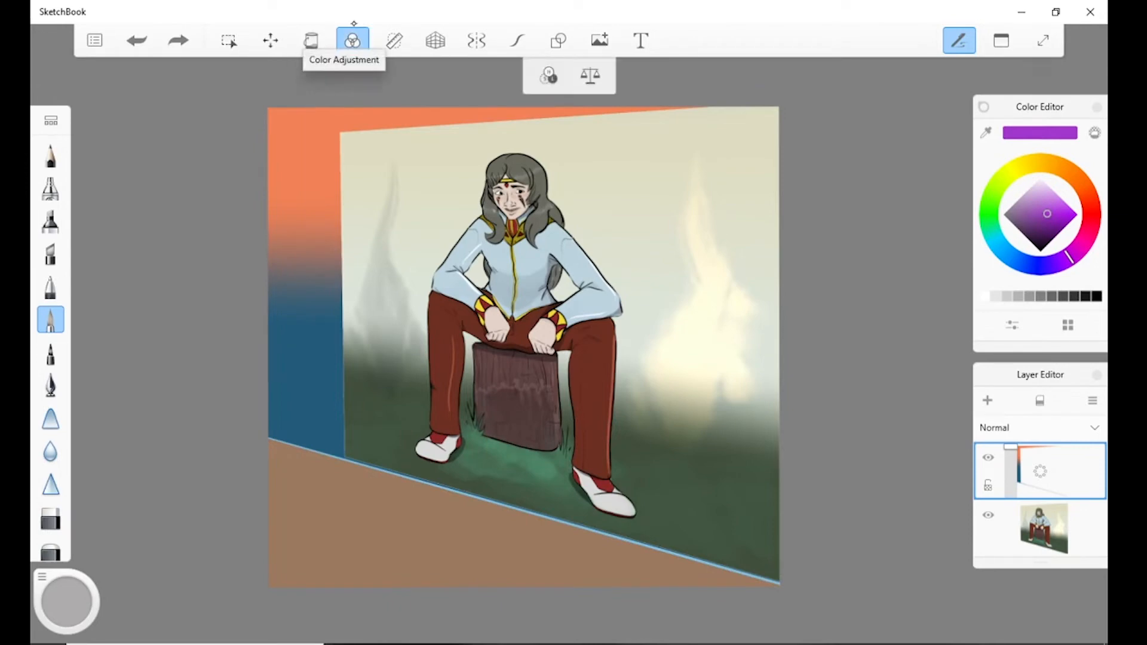
pyautogui.click(548, 76)
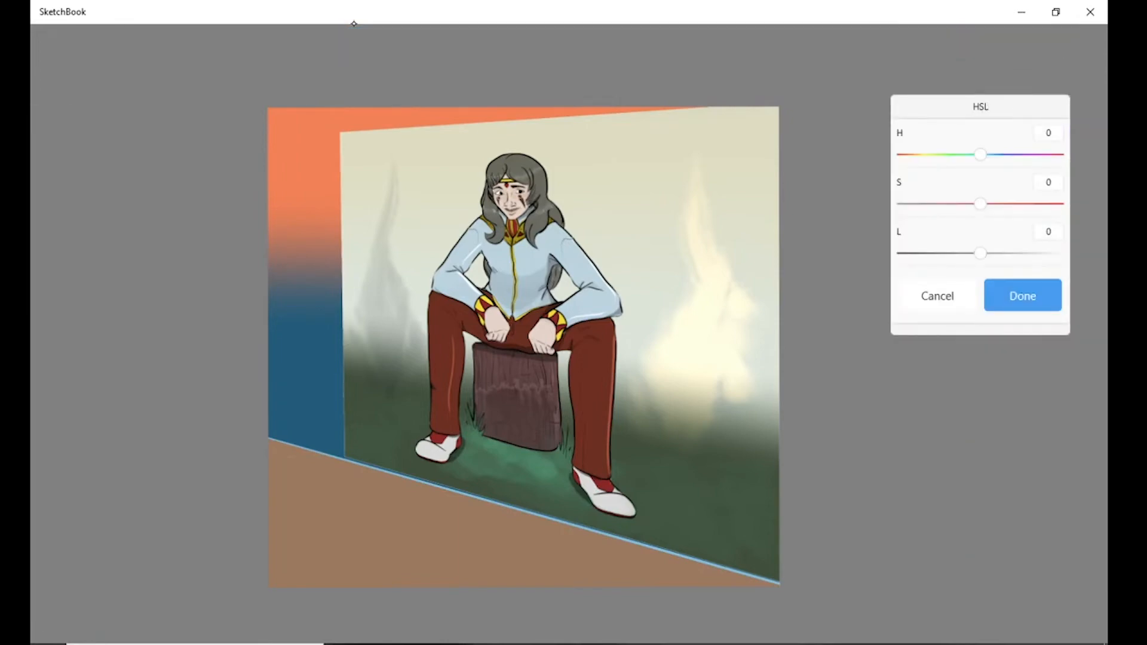
pyautogui.moveTo(981, 155)
pyautogui.mouseDown()
pyautogui.moveTo(932, 155)
pyautogui.moveTo(1059, 154)
pyautogui.moveTo(919, 154)
pyautogui.moveTo(1059, 155)
pyautogui.mouseUp()
pyautogui.click(937, 296)
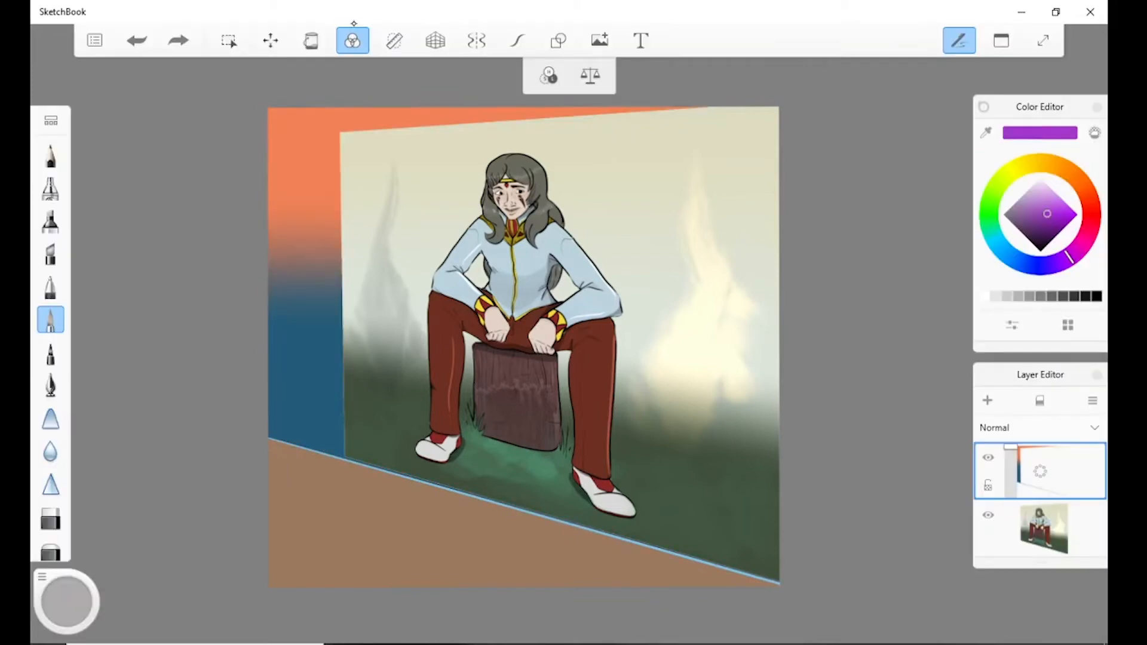
# Apply a Color Balance to the gradient layer's midtones: Cyan–Red -67, Magenta–Green 56, and Yellow–Blue shifted strongly toward blue.
pyautogui.click(590, 75)
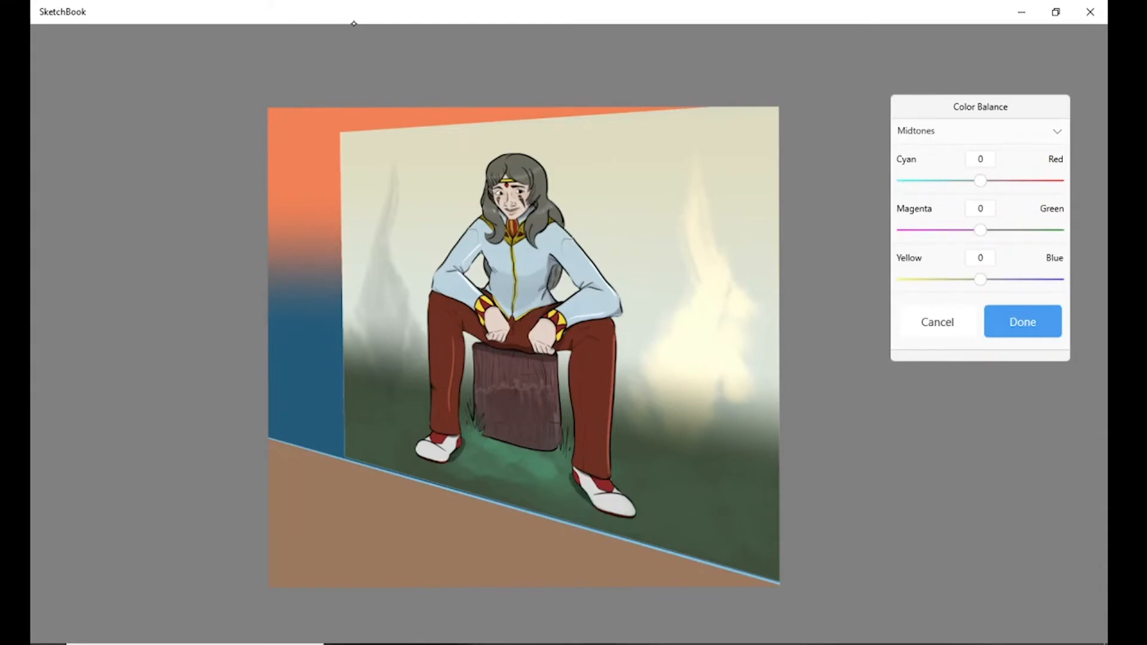
pyautogui.moveTo(981, 230)
pyautogui.mouseDown()
pyautogui.moveTo(1042, 230)
pyautogui.moveTo(903, 230)
pyautogui.moveTo(1024, 230)
pyautogui.mouseUp()
pyautogui.moveTo(980, 181); pyautogui.dragTo(928, 181)
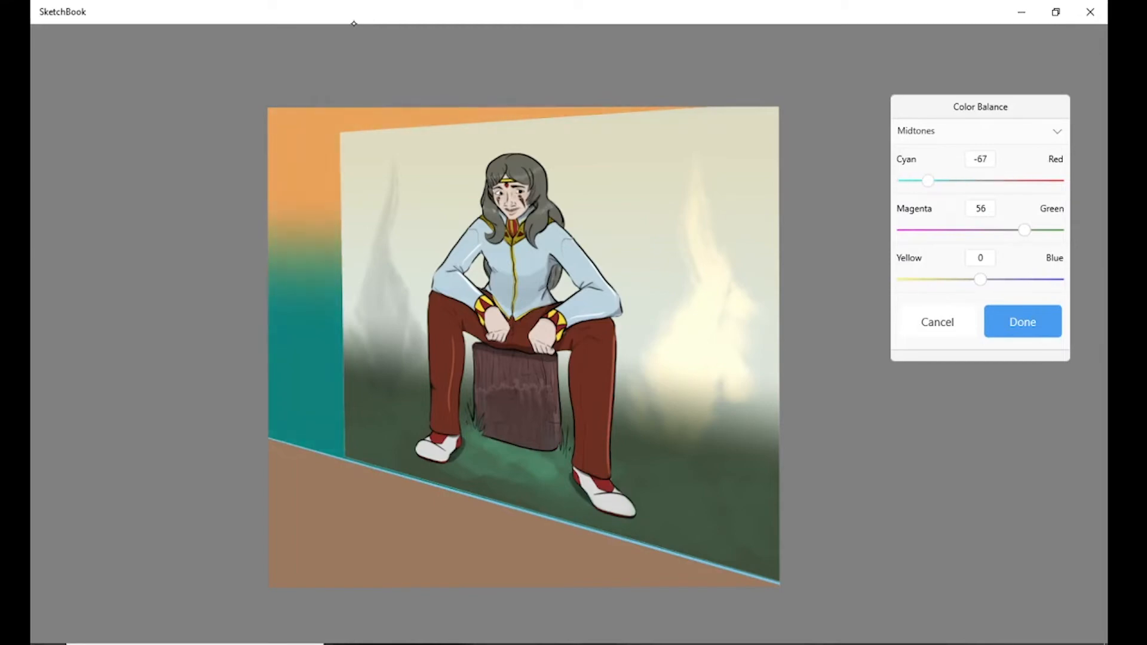
pyautogui.moveTo(980, 279)
pyautogui.mouseDown()
pyautogui.moveTo(920, 279)
pyautogui.moveTo(1044, 279)
pyautogui.mouseUp()
pyautogui.click(1023, 322)
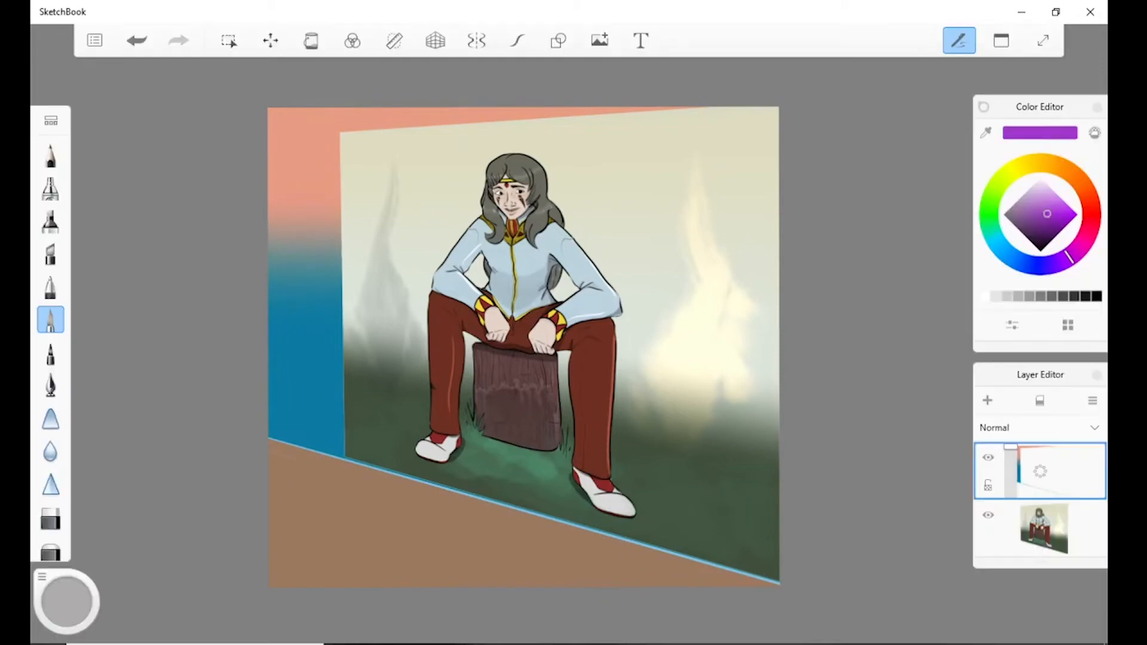
# Show the straight ruler over the canvas and switch it to the curved ruler.
pyautogui.click(394, 40)
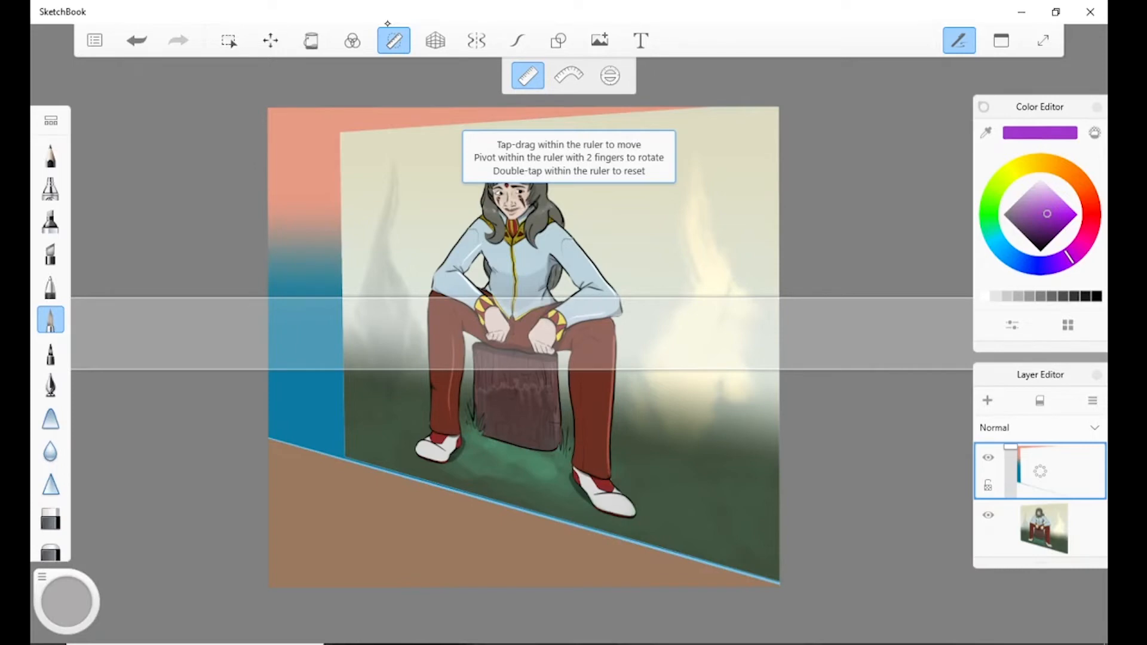
pyautogui.click(569, 76)
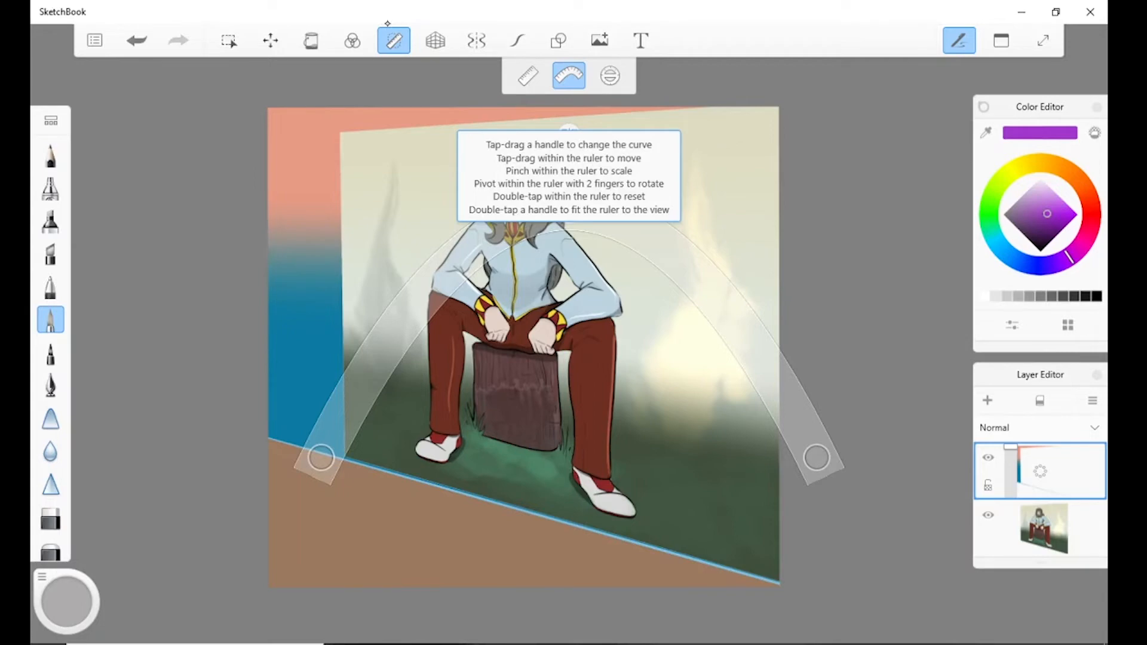
# Turn on the perspective guides and switch them from one-point through two-point to three-point mode.
pyautogui.click(432, 25)
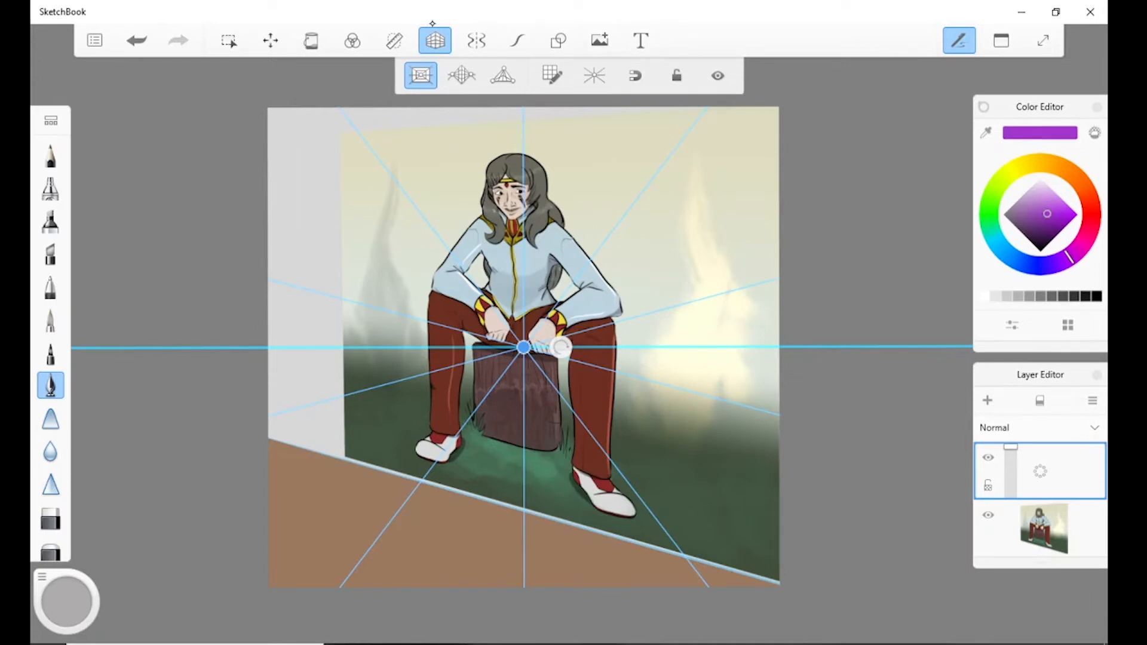
pyautogui.click(462, 76)
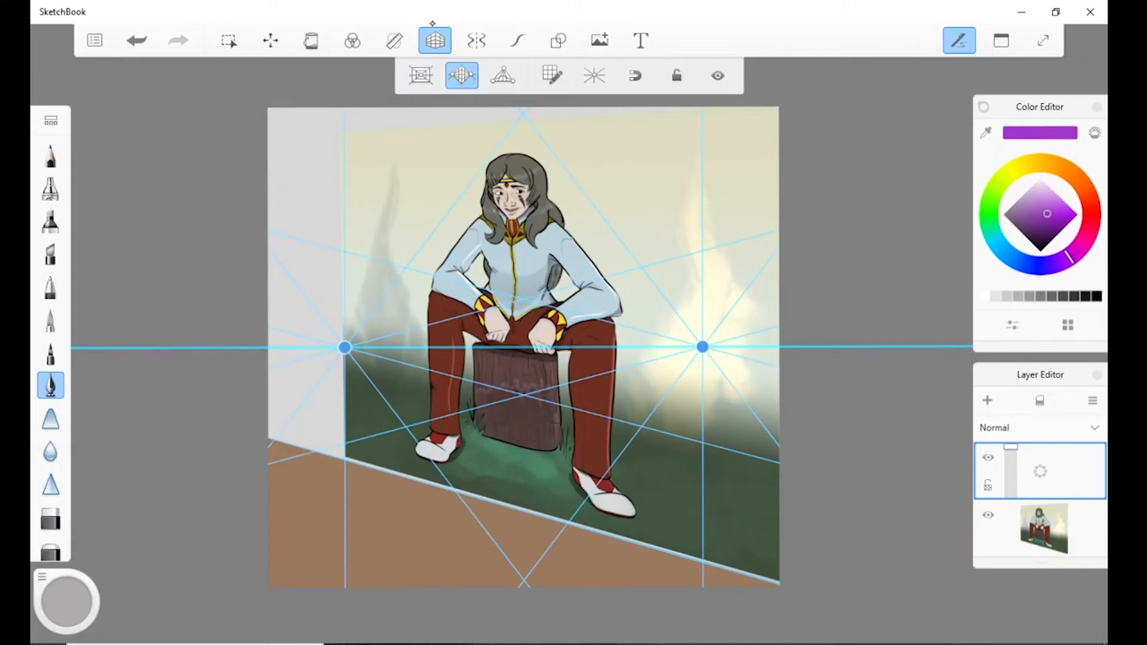
pyautogui.click(502, 76)
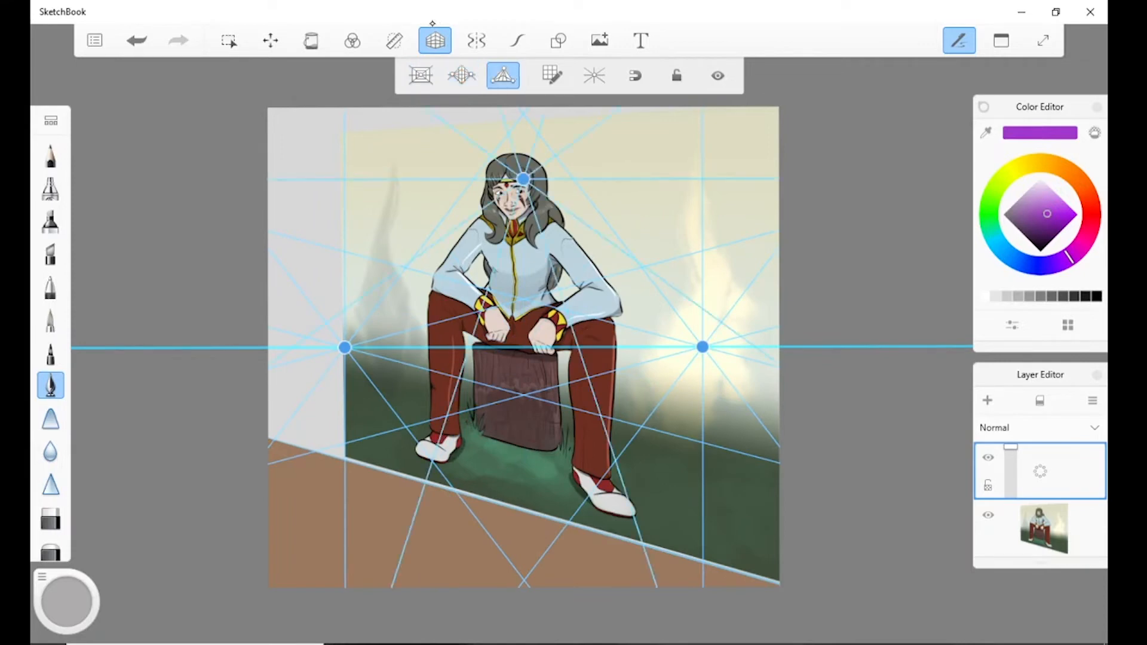
# Spread the three vanishing points beyond the canvas, one above it and two lowered on either side, and lock the guides.
pyautogui.click(552, 75)
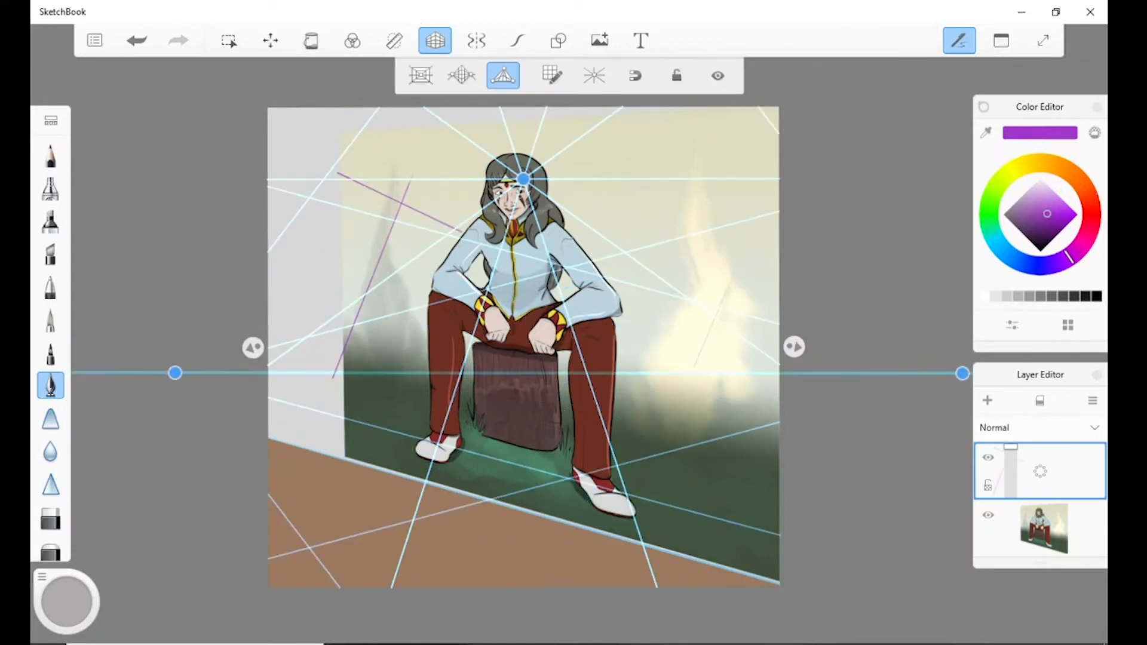
pyautogui.moveTo(524, 179); pyautogui.dragTo(527, 1)
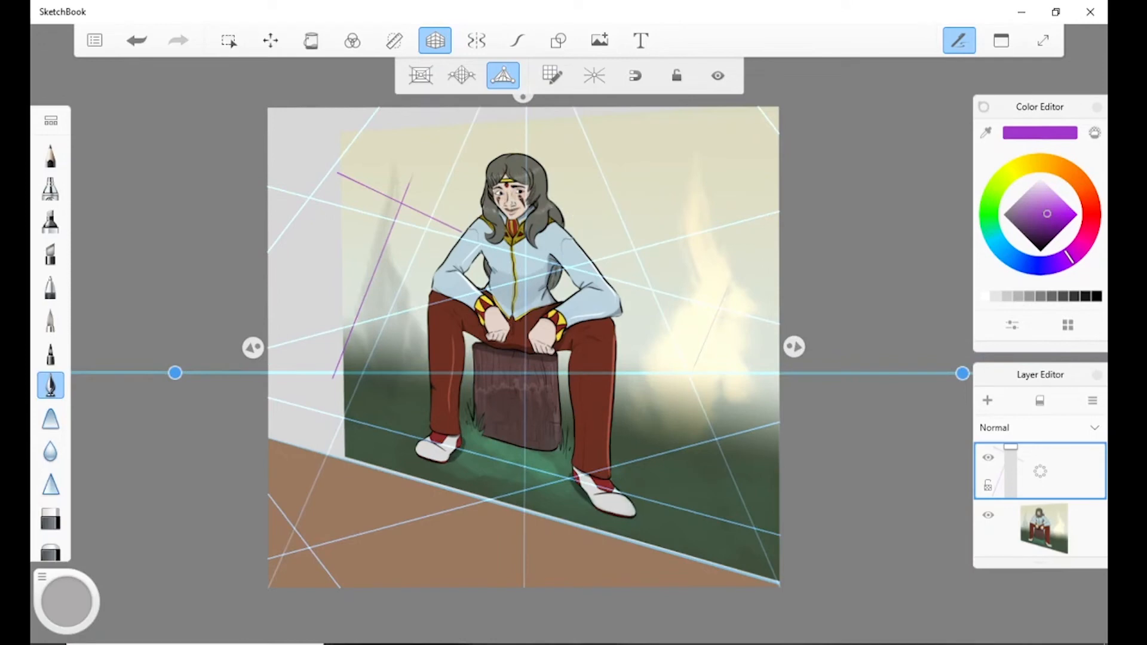
pyautogui.moveTo(175, 372); pyautogui.dragTo(139, 481)
pyautogui.moveTo(963, 374); pyautogui.dragTo(967, 504)
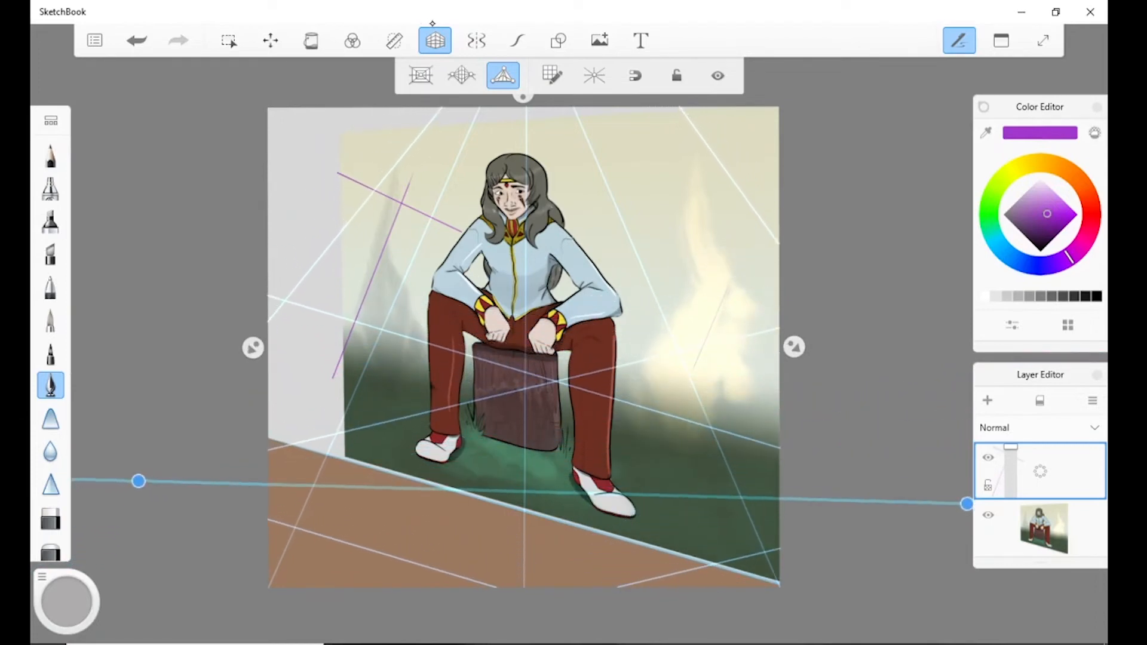
pyautogui.click(676, 76)
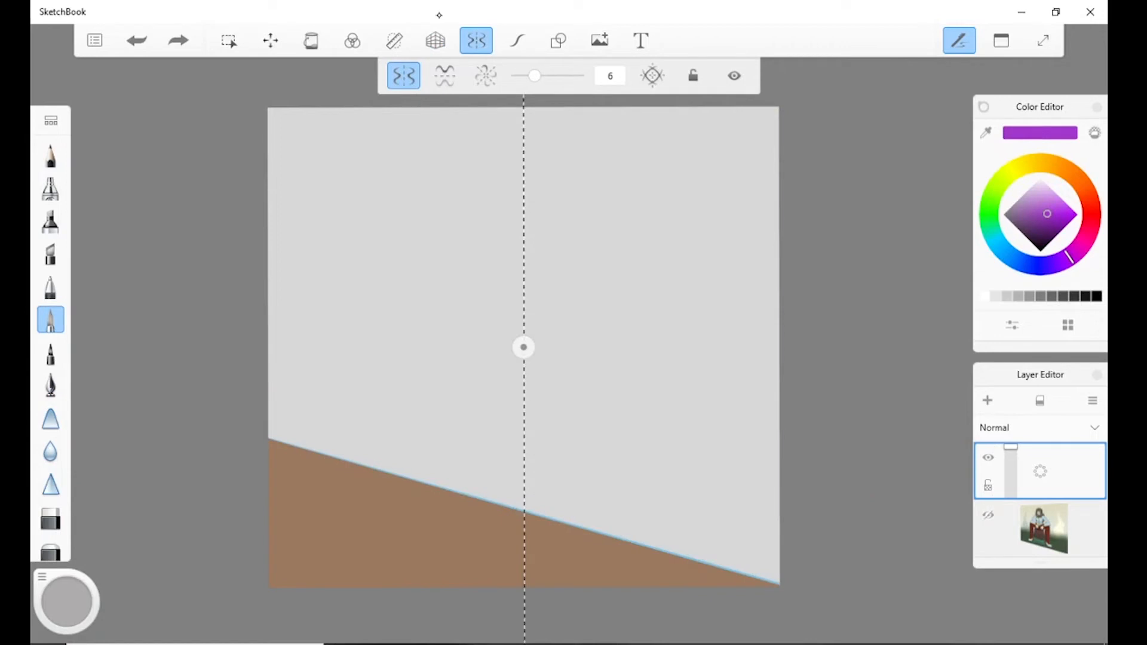
# With vertical-axis symmetry and Predictive Stroke, draw a purple face with eyes, nose and smile, and fill the skin solid green.
pyautogui.click(517, 40)
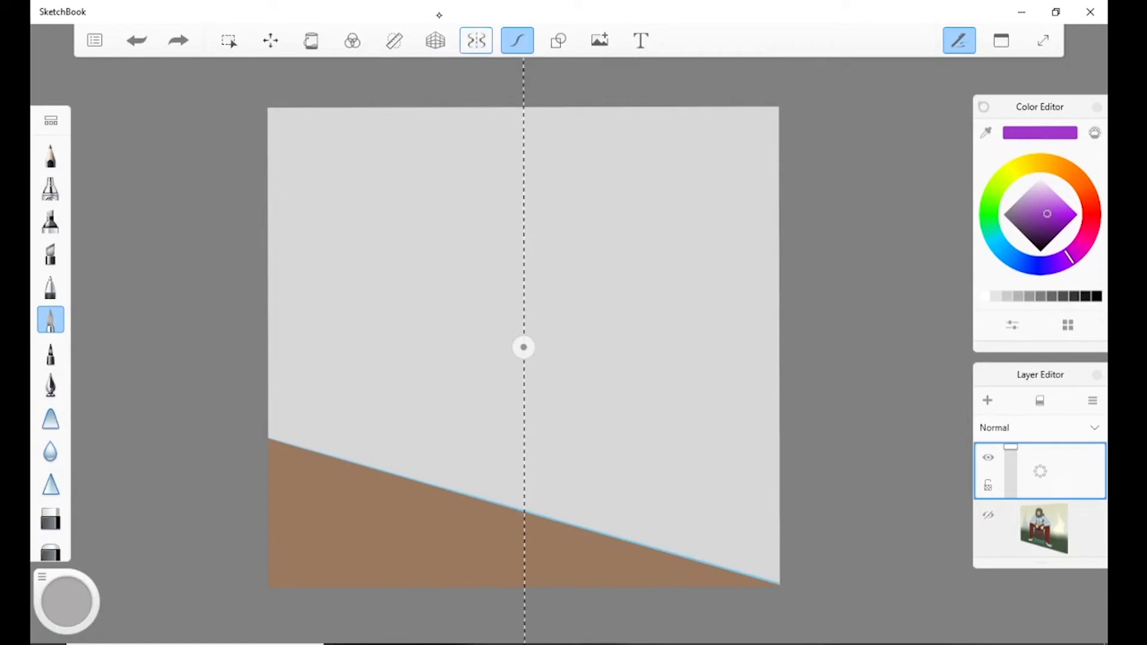
pyautogui.moveTo(489, 108); pyautogui.dragTo(521, 447)
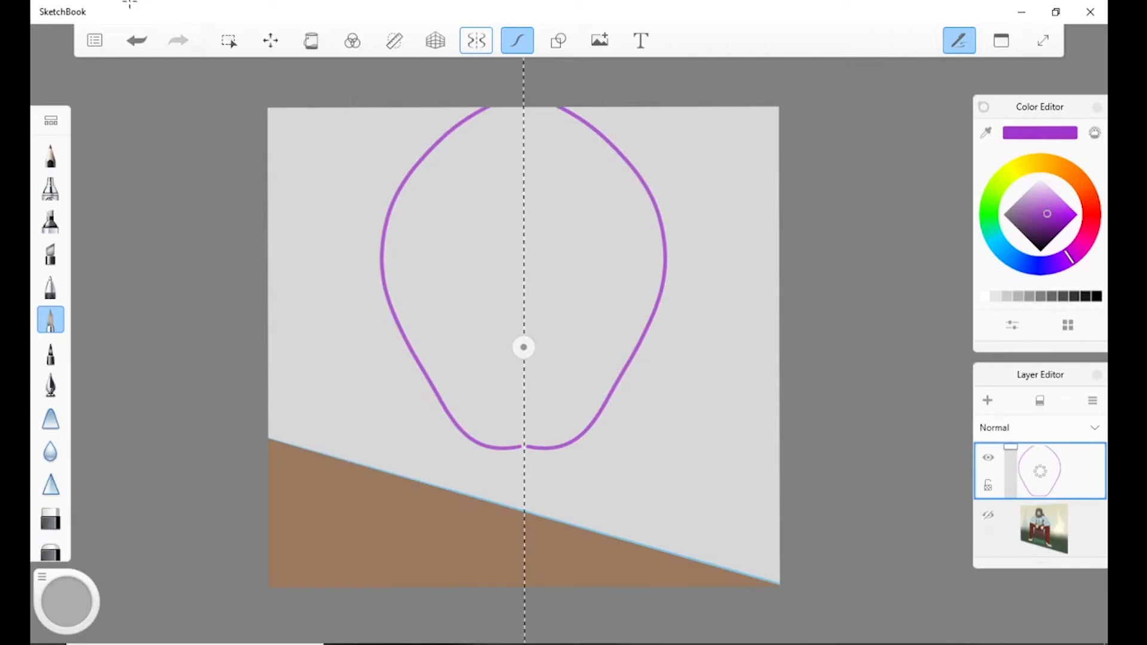
pyautogui.moveTo(610, 272)
pyautogui.mouseDown()
pyautogui.moveTo(559, 278)
pyautogui.moveTo(560, 252)
pyautogui.moveTo(592, 243)
pyautogui.moveTo(610, 270)
pyautogui.mouseUp()
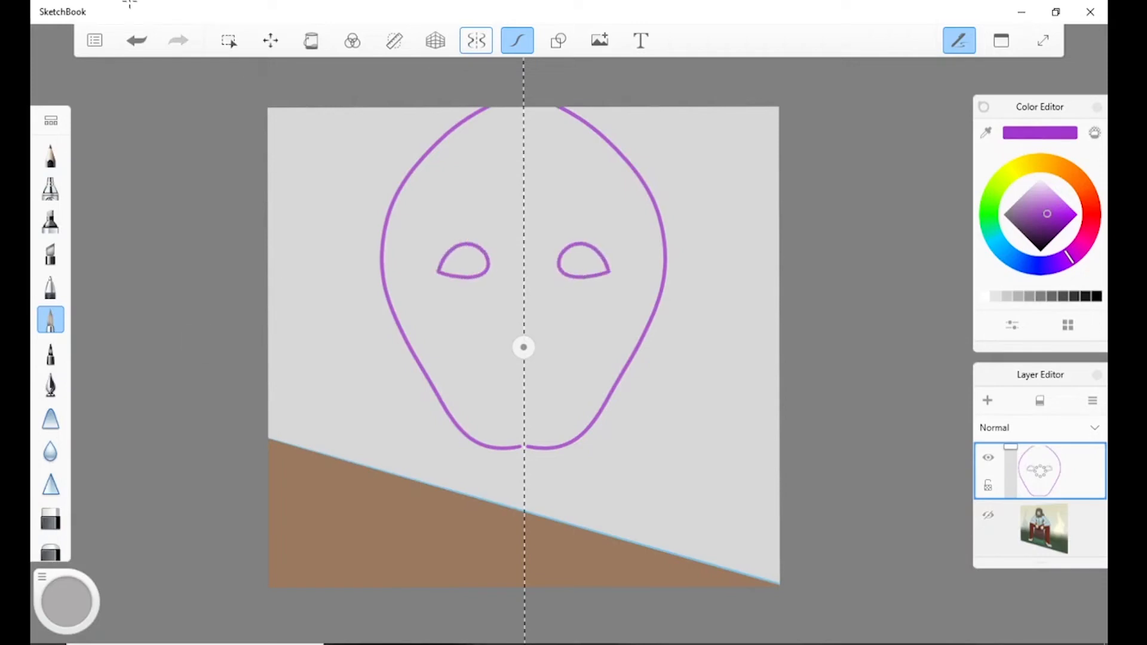
pyautogui.moveTo(539, 315); pyautogui.dragTo(540, 342)
pyautogui.moveTo(558, 385); pyautogui.dragTo(524, 408)
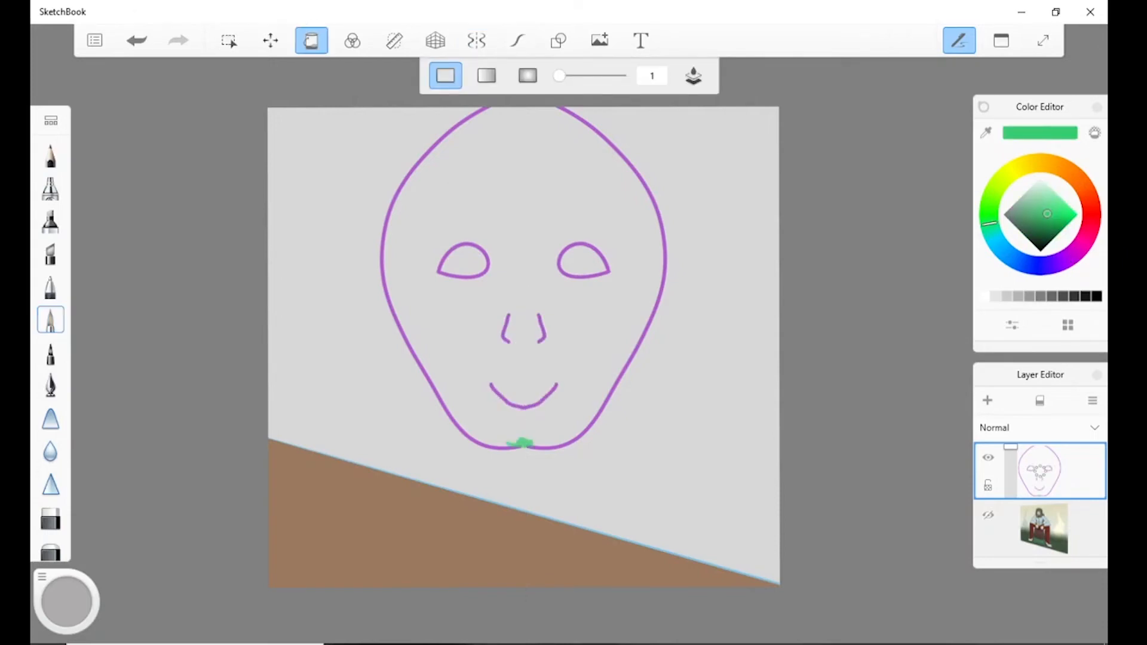
pyautogui.click(523, 251)
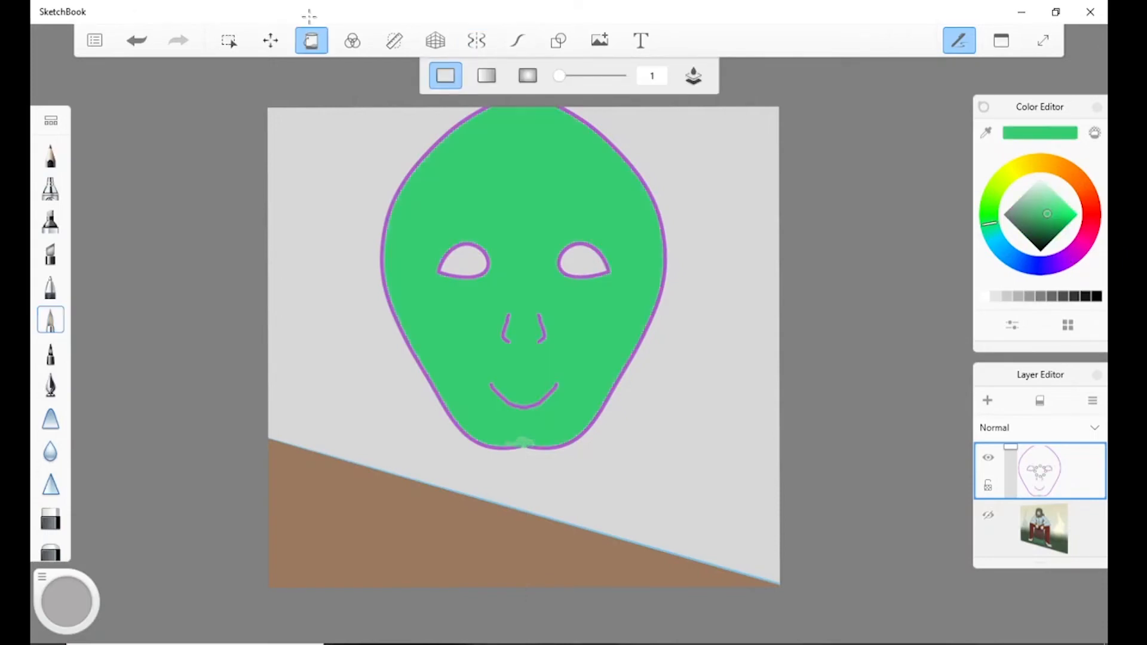
pyautogui.click(312, 40)
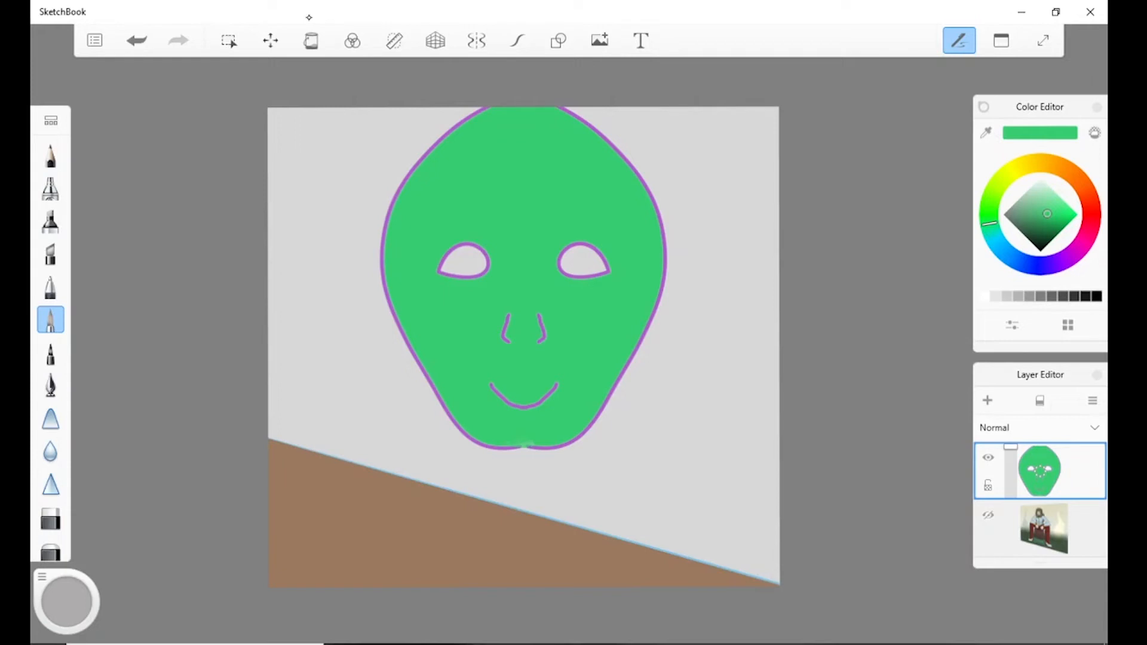
# Add horizontal-axis symmetry to the vertical one, turn both off, and enable radial symmetry with 6 sectors.
pyautogui.press('x')
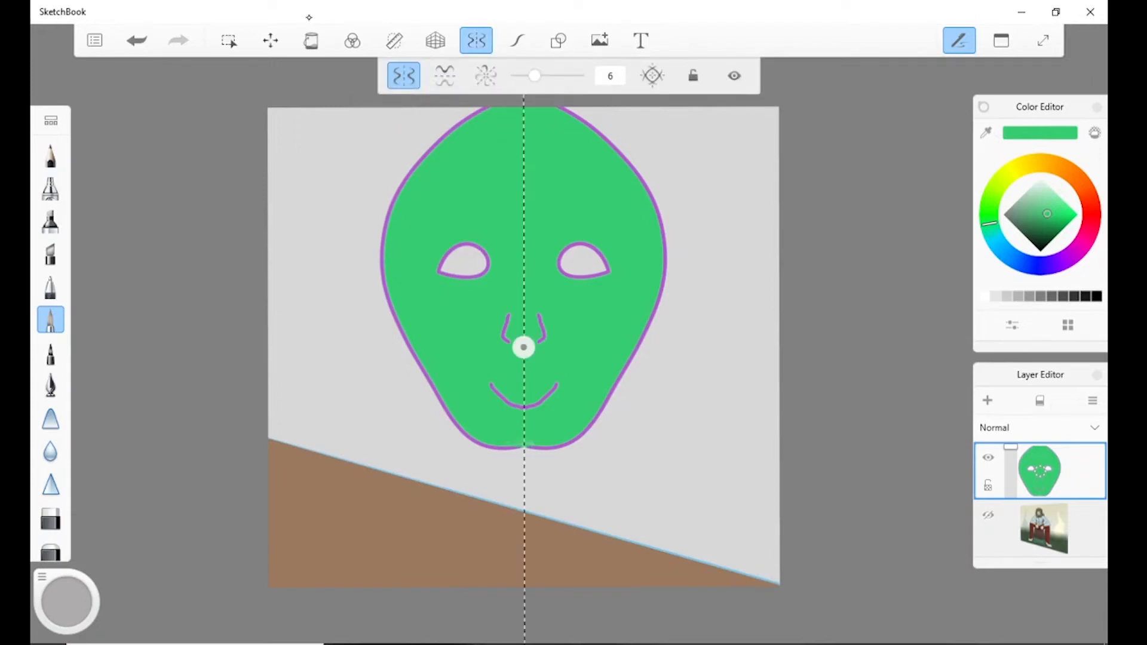
pyautogui.click(444, 75)
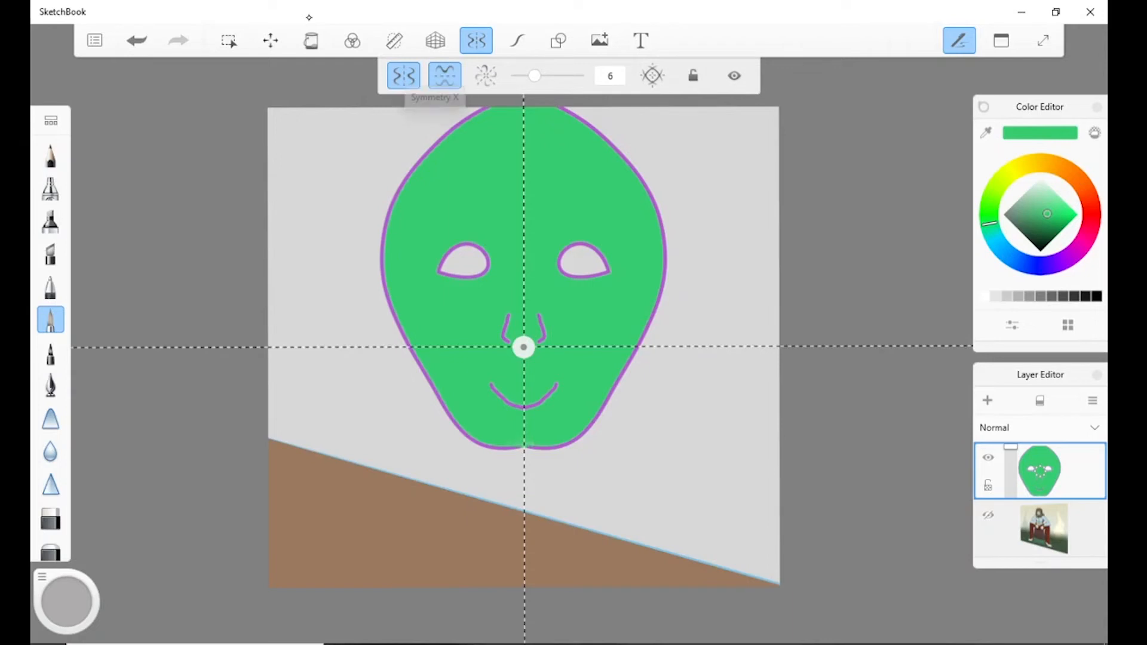
pyautogui.click(403, 75)
pyautogui.click(445, 75)
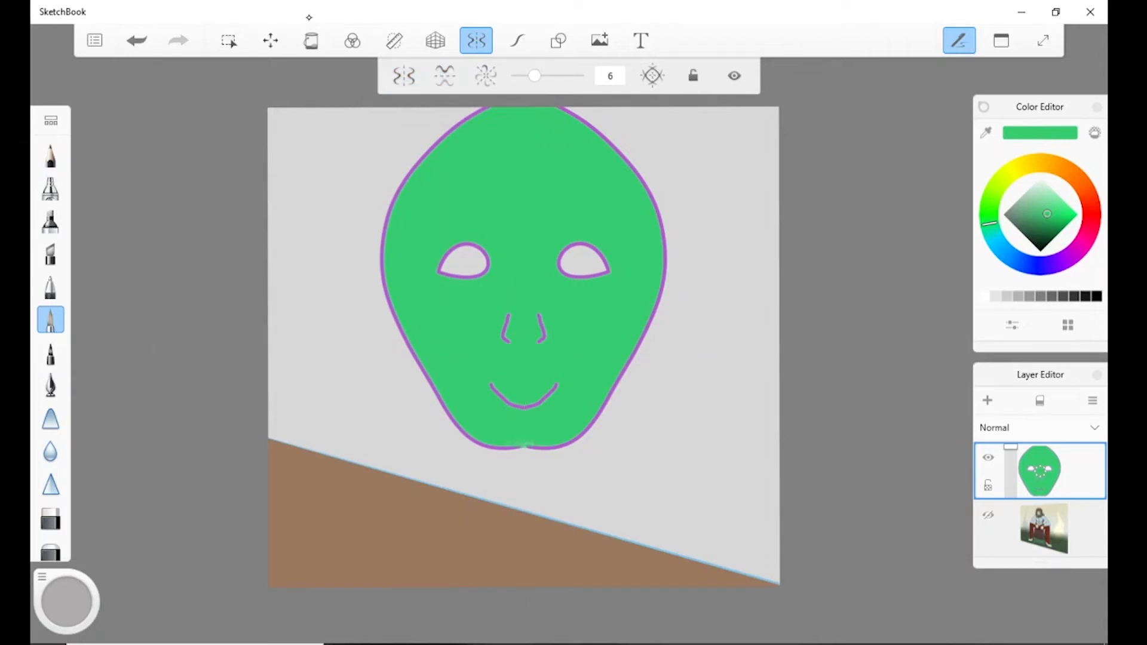
pyautogui.click(486, 76)
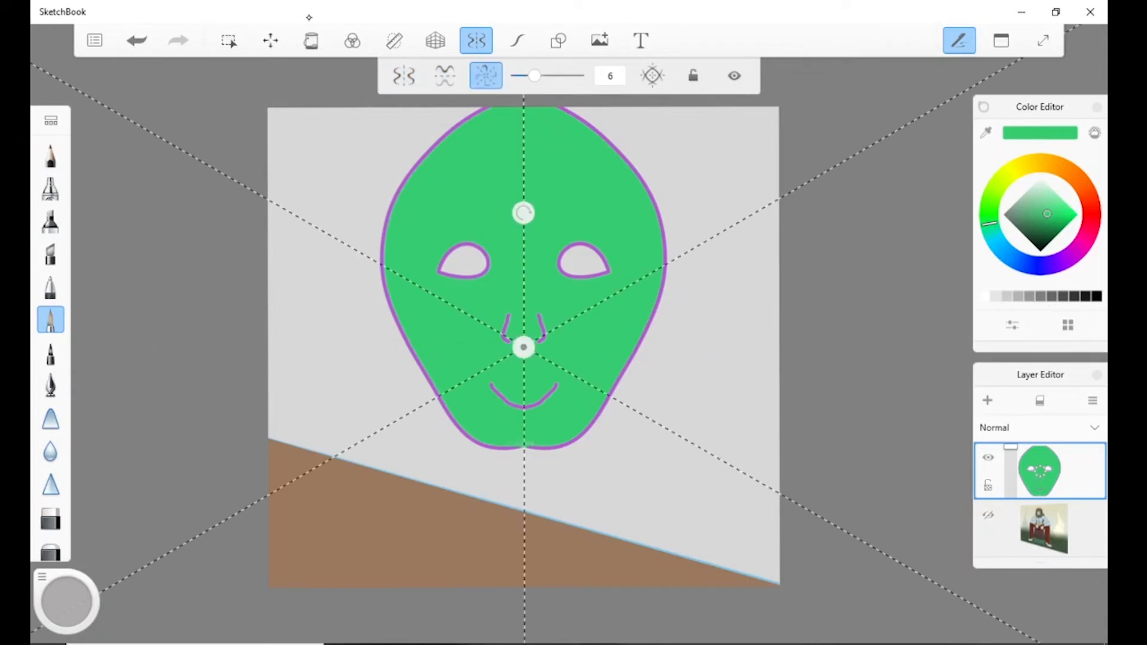
# Draw wobbly green freehand lines left of the face, and smooth Predictive Stroke curves to its right and below the chin.
pyautogui.click(515, 33)
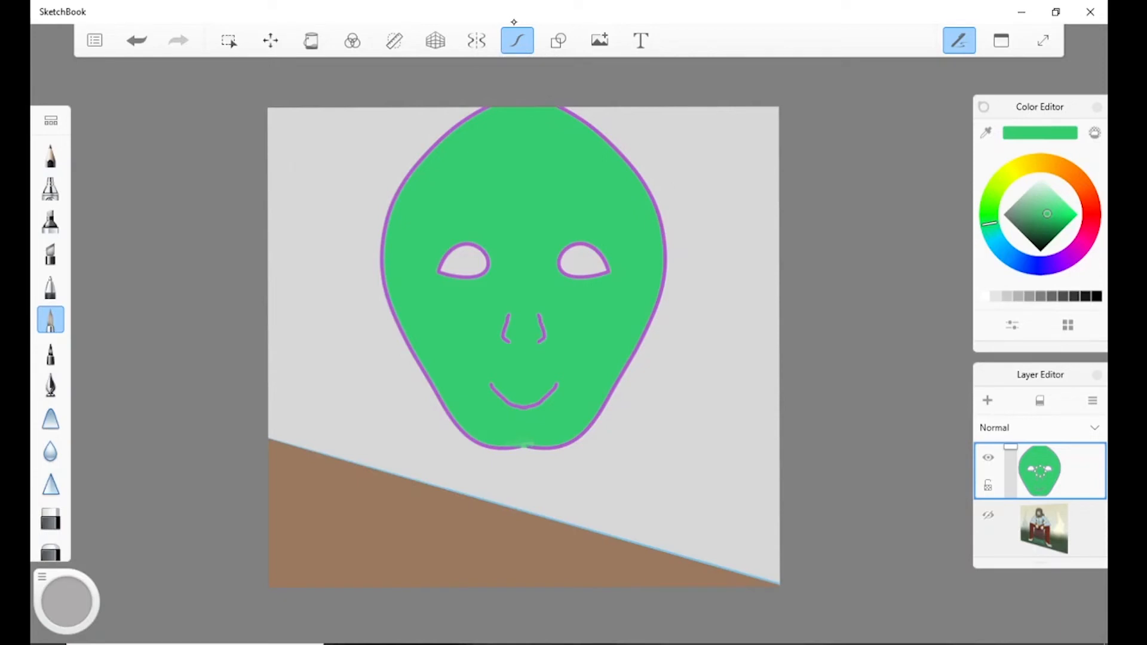
pyautogui.moveTo(348, 160)
pyautogui.mouseDown()
pyautogui.moveTo(333, 216)
pyautogui.moveTo(340, 318)
pyautogui.mouseUp()
pyautogui.moveTo(317, 374)
pyautogui.mouseDown()
pyautogui.moveTo(301, 413)
pyautogui.moveTo(342, 368)
pyautogui.moveTo(333, 329)
pyautogui.mouseUp()
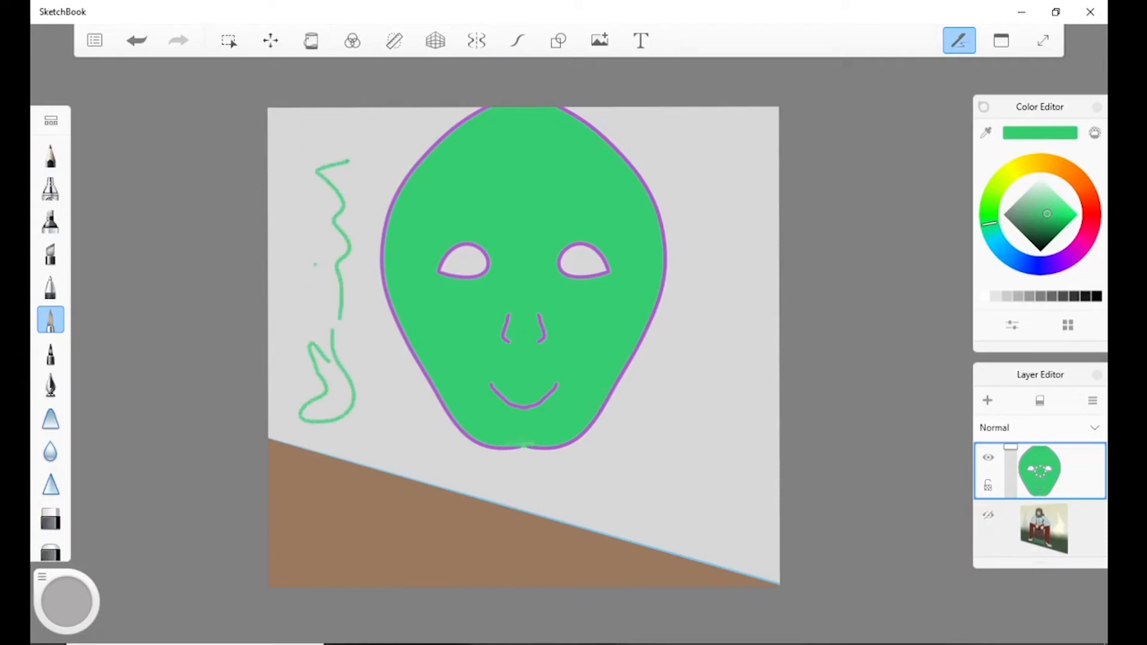
pyautogui.moveTo(315, 262); pyautogui.dragTo(336, 310)
pyautogui.moveTo(336, 310); pyautogui.dragTo(414, 431)
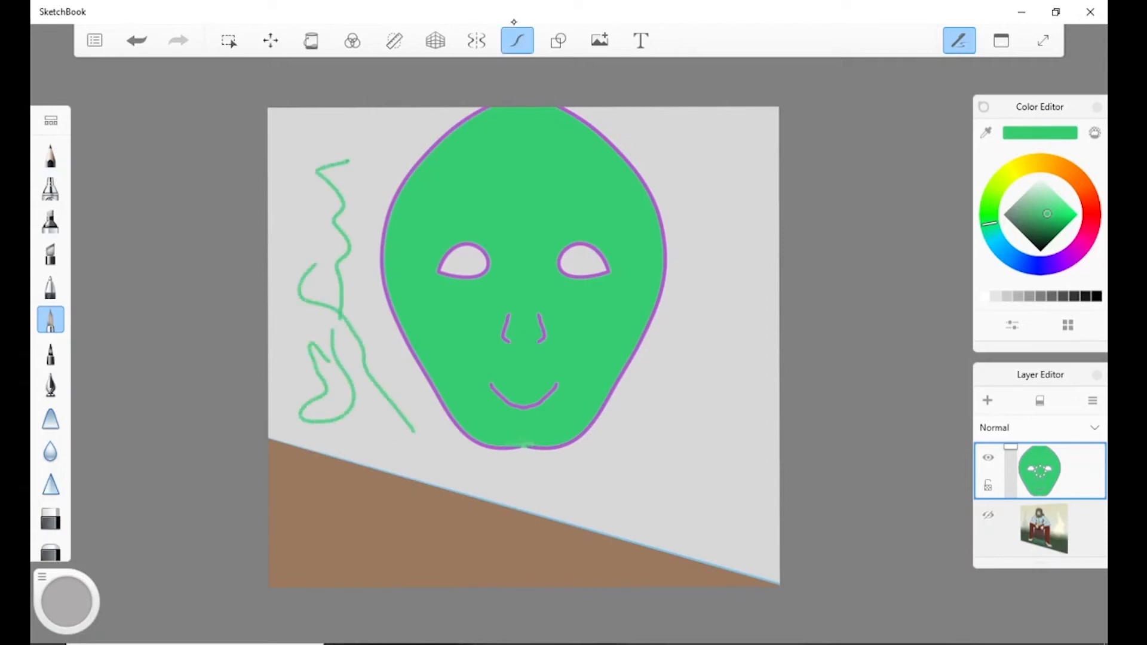
pyautogui.moveTo(704, 162)
pyautogui.mouseDown()
pyautogui.moveTo(710, 310)
pyautogui.moveTo(666, 472)
pyautogui.mouseUp()
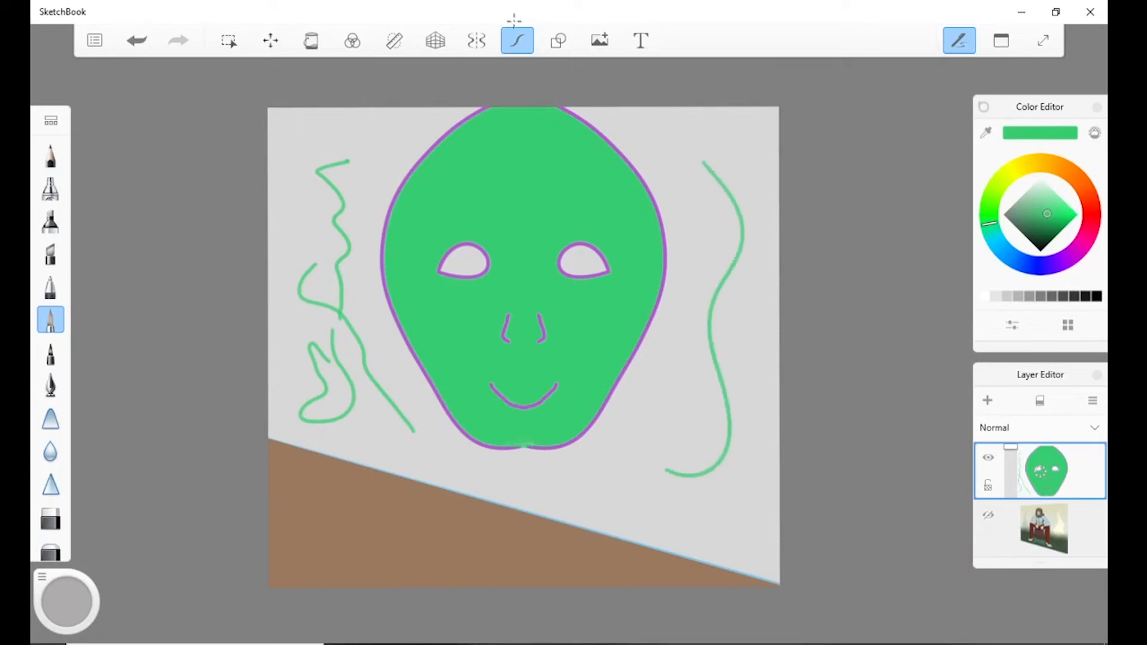
pyautogui.moveTo(569, 506)
pyautogui.mouseDown()
pyautogui.moveTo(655, 464)
pyautogui.moveTo(672, 300)
pyautogui.mouseUp()
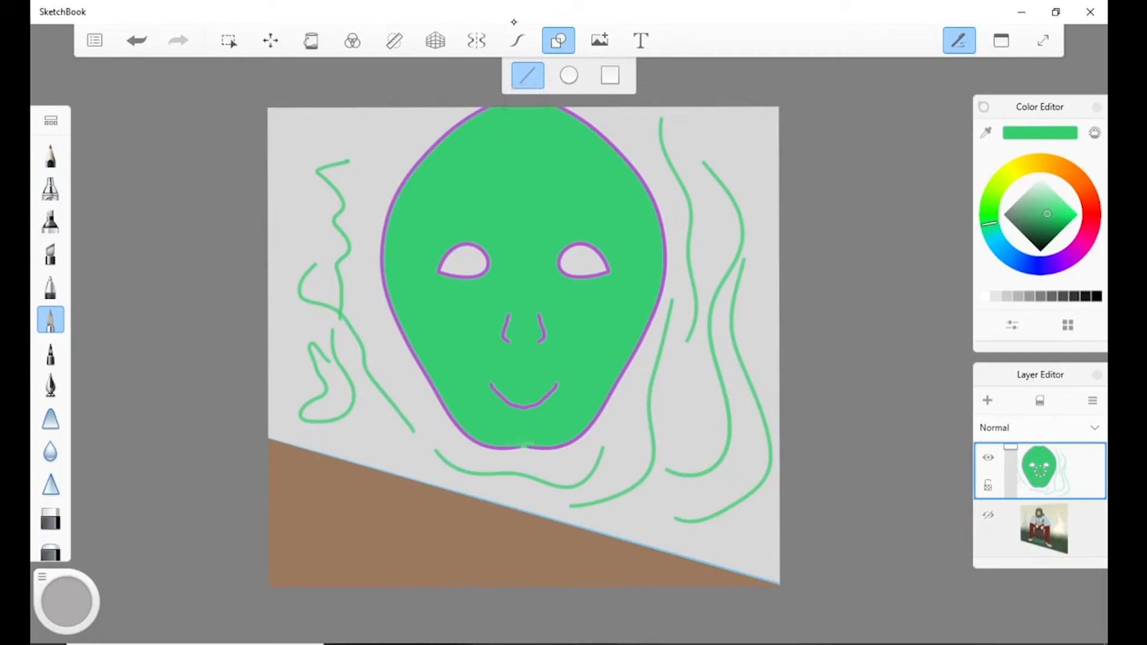
# Choose the rectangle shape, leave the shape tools, and back out of the image import without opening a file.
pyautogui.click(610, 76)
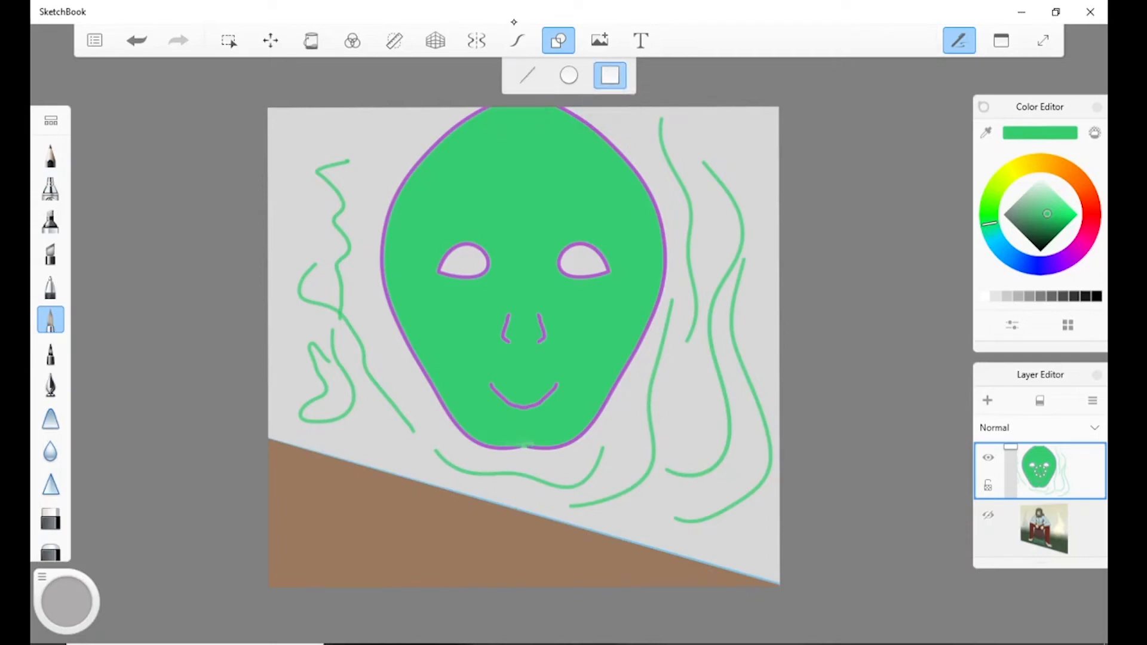
pyautogui.click(559, 41)
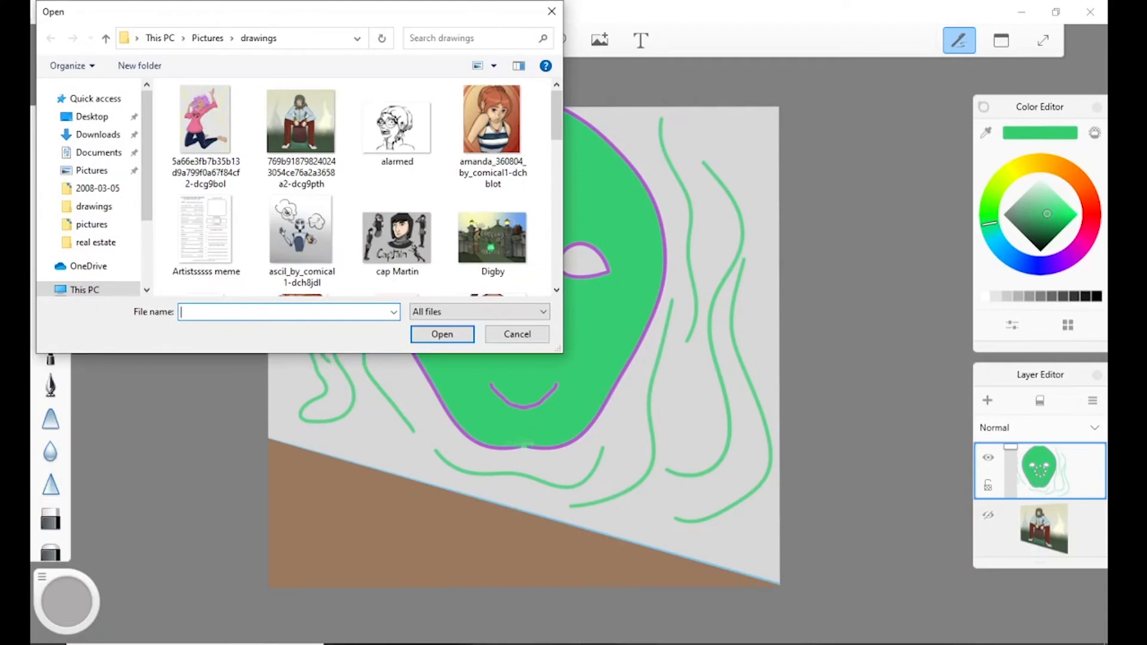
pyautogui.click(517, 336)
# Create a new sketch at the custom size of 1440 x 828 pixels.
pyautogui.click(229, 80)
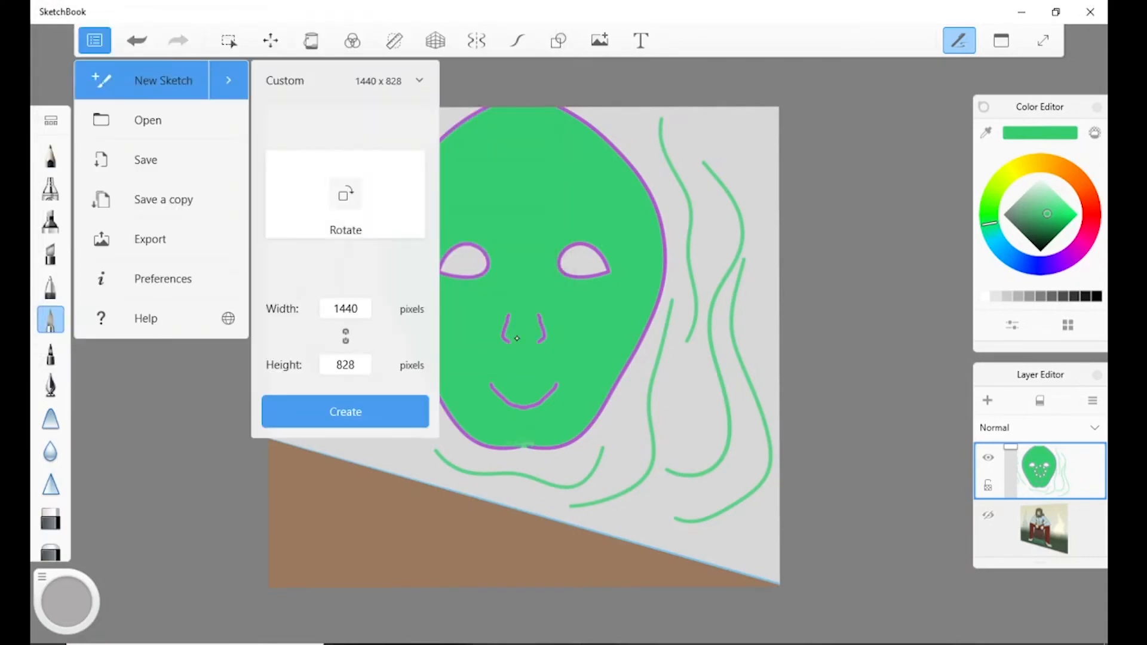
pyautogui.click(344, 410)
pyautogui.click(682, 343)
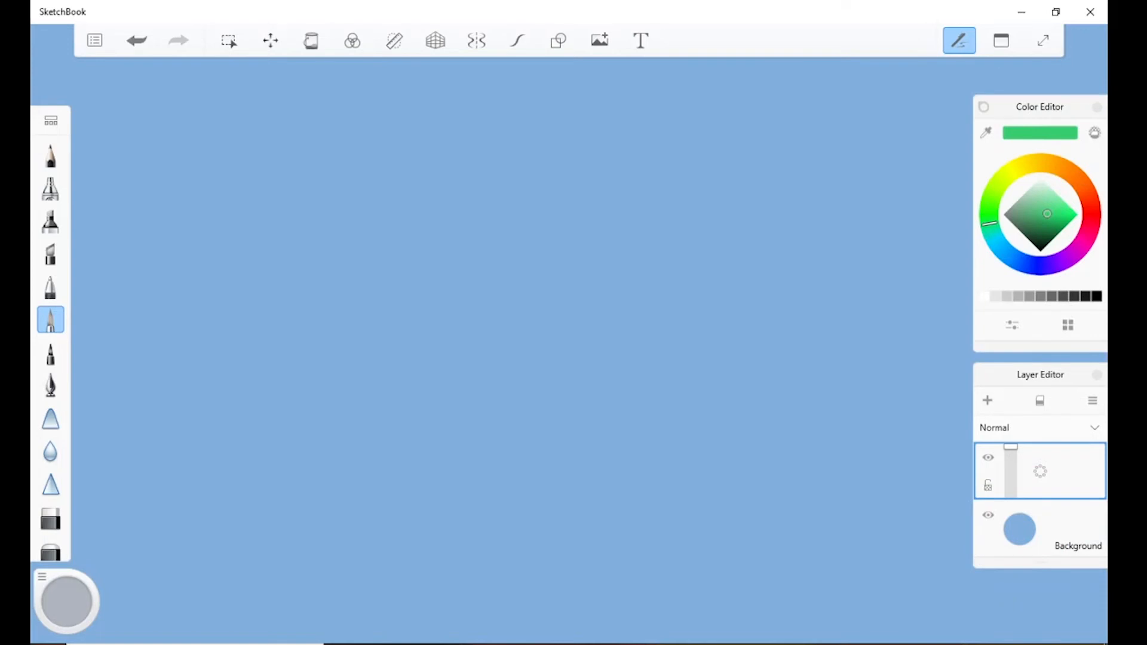
# Import the drawing of the long-haired figure seated on a tree stump from the drawings folder into the new sketch.
pyautogui.click(95, 40)
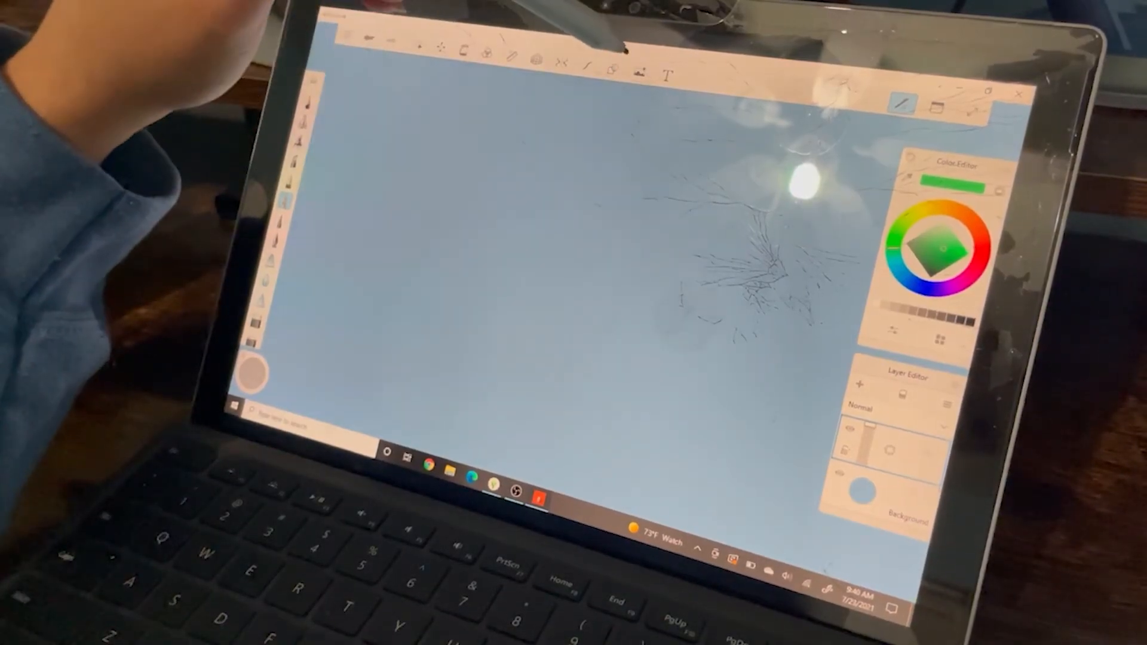
pyautogui.click(640, 72)
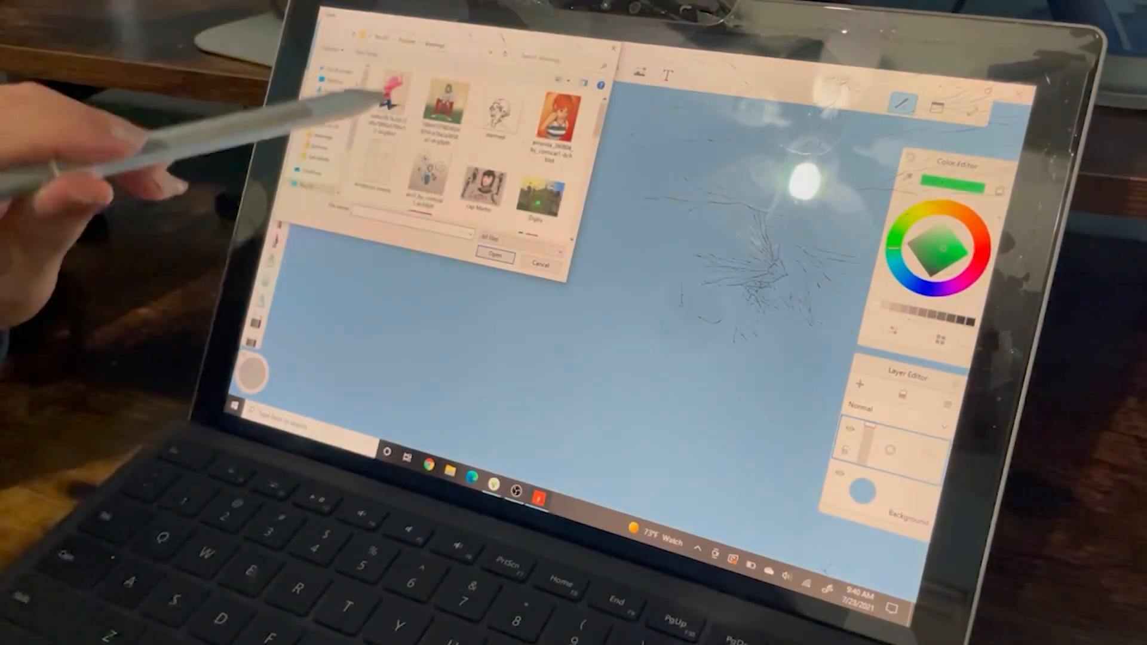
pyautogui.click(538, 263)
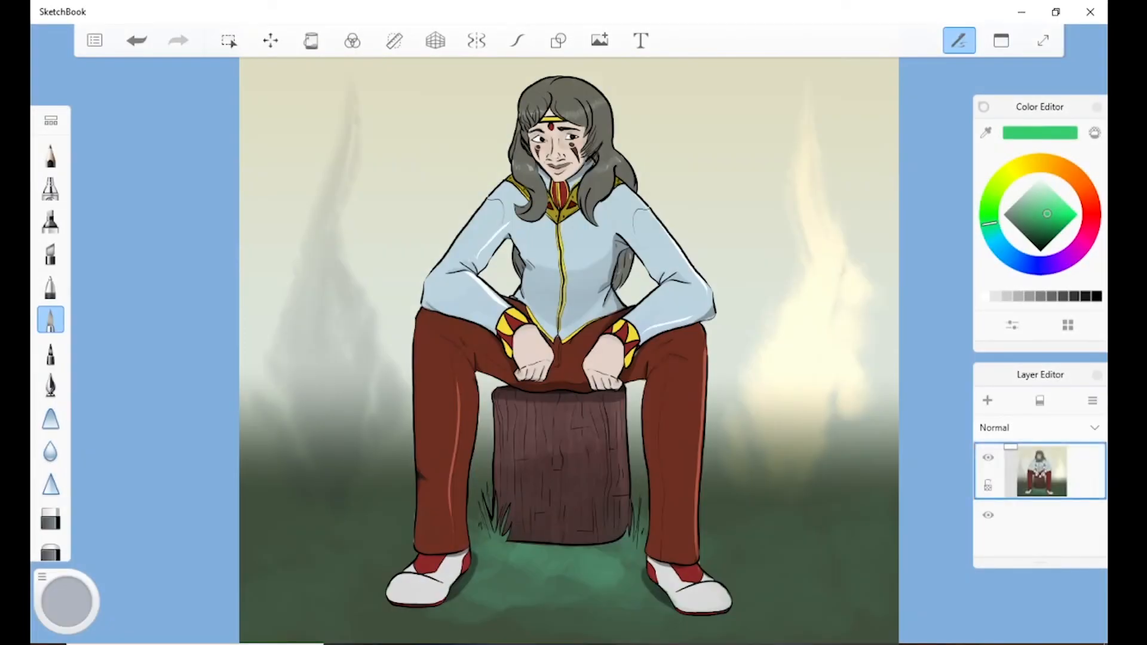
# Move the imported seated-figure drawing over to the right edge of the canvas, leaving blank blue space beside it.
pyautogui.scroll(-5, 569, 335)
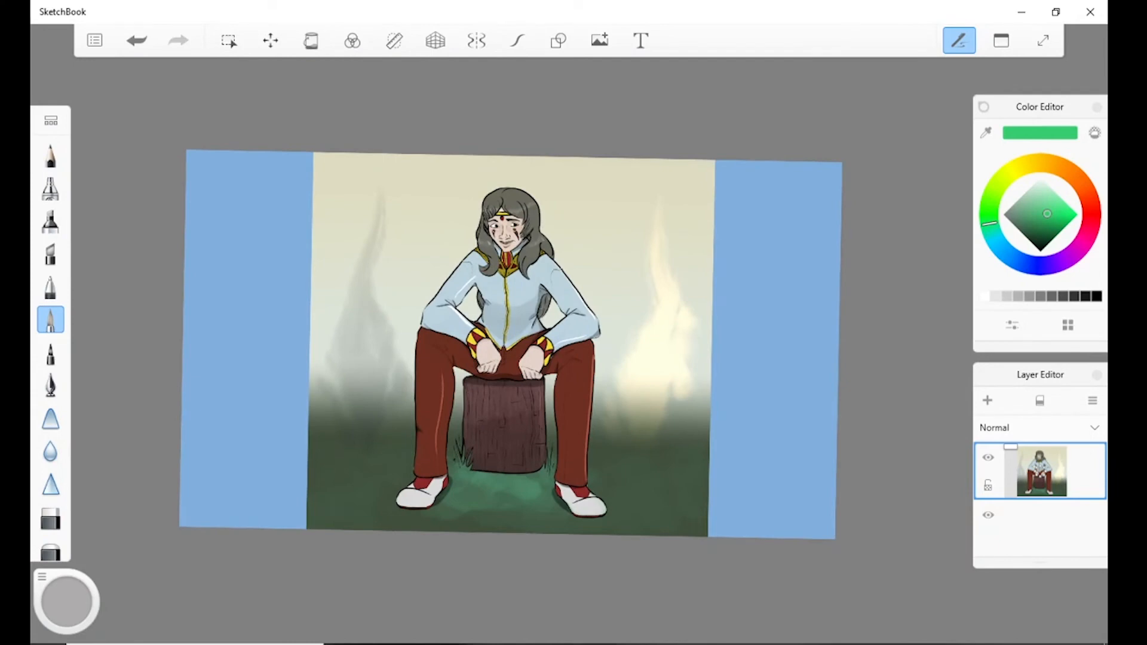
pyautogui.scroll(2, 553, 346)
pyautogui.click(270, 41)
pyautogui.moveTo(553, 346); pyautogui.dragTo(732, 349)
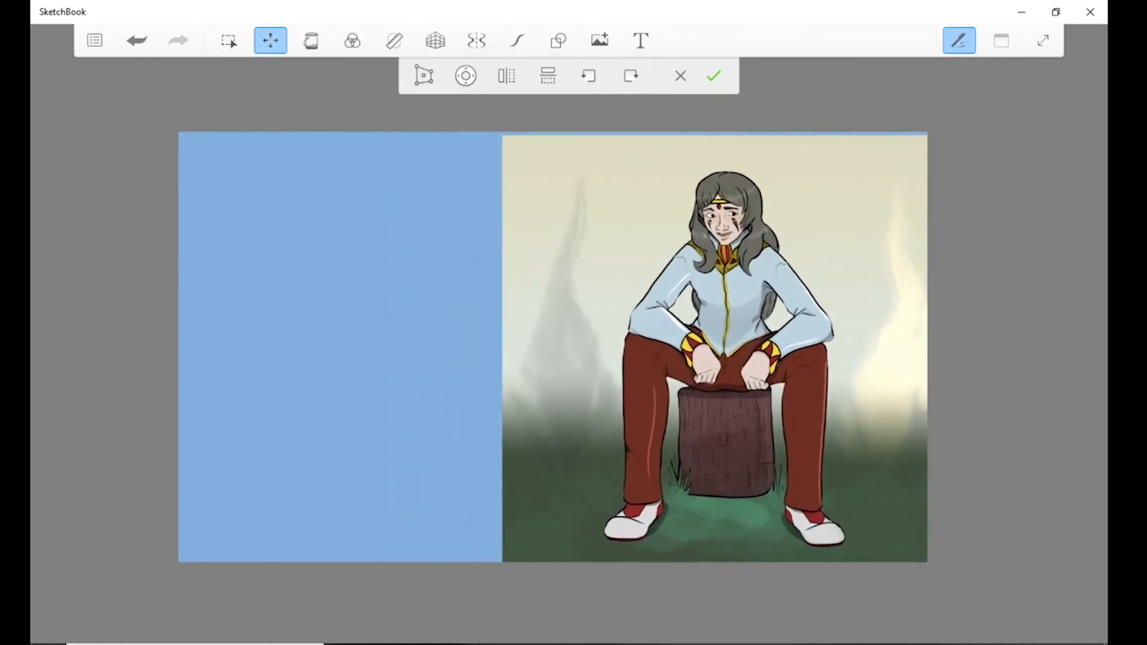
pyautogui.moveTo(437, 339)
pyautogui.mouseDown()
pyautogui.moveTo(437, 317)
pyautogui.moveTo(433, 336)
pyautogui.mouseUp()
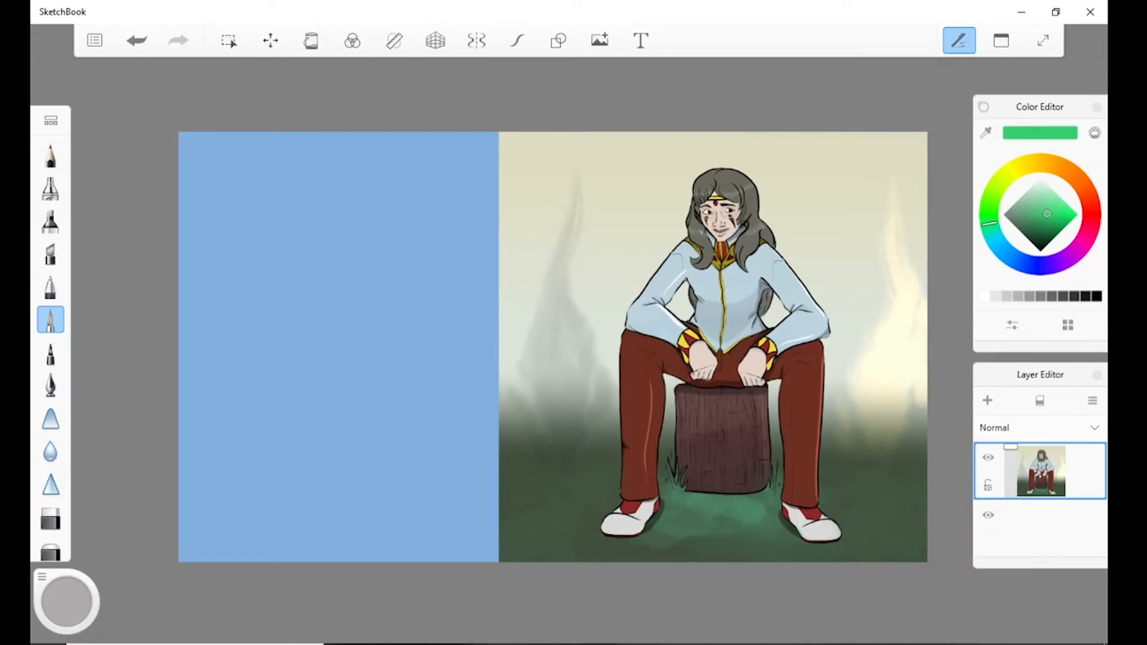
# Add the text "Autodesk For Windows", trying the Baskerville Old Face and Bauhaus 93 fonts before settling on Bernard MT.
pyautogui.click(640, 41)
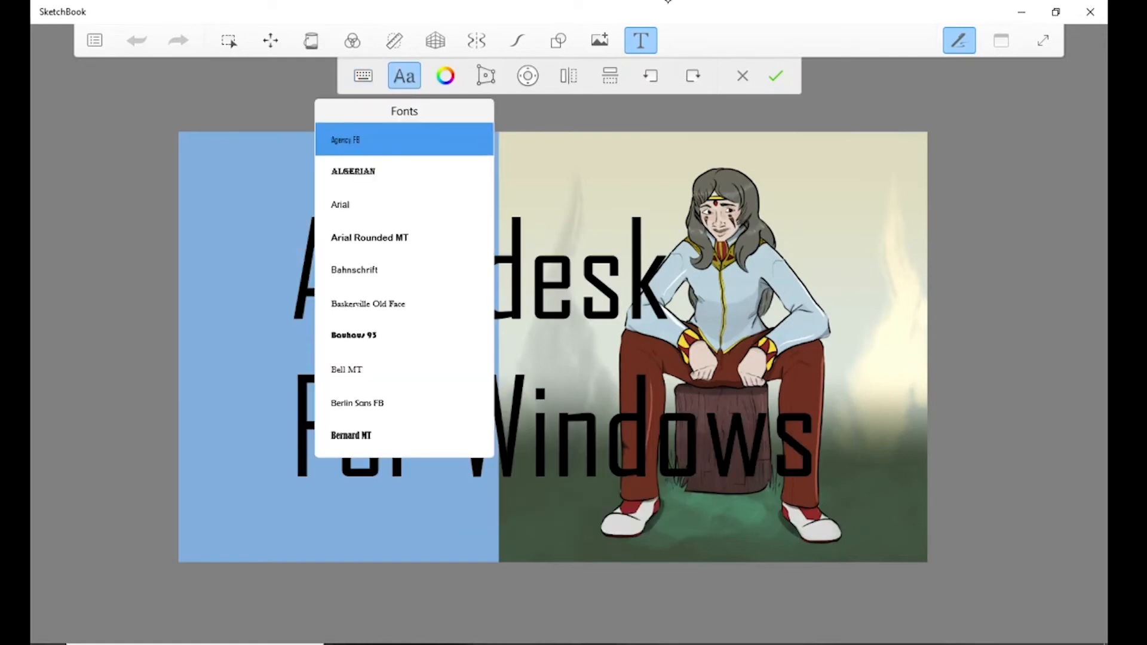
pyautogui.click(405, 303)
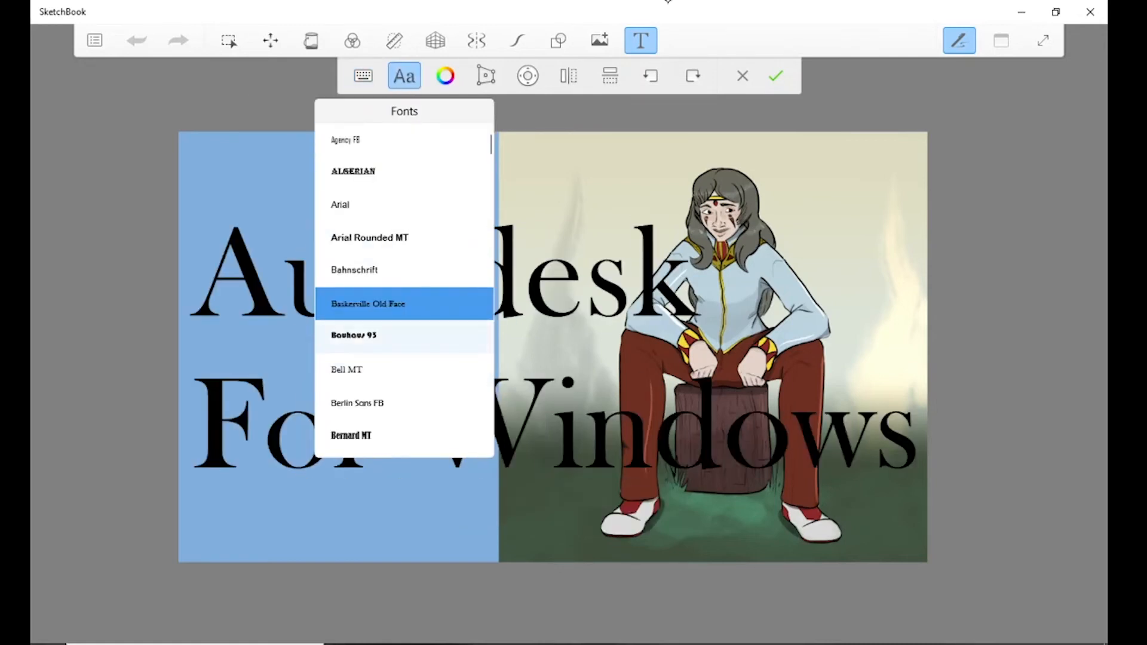
pyautogui.click(405, 336)
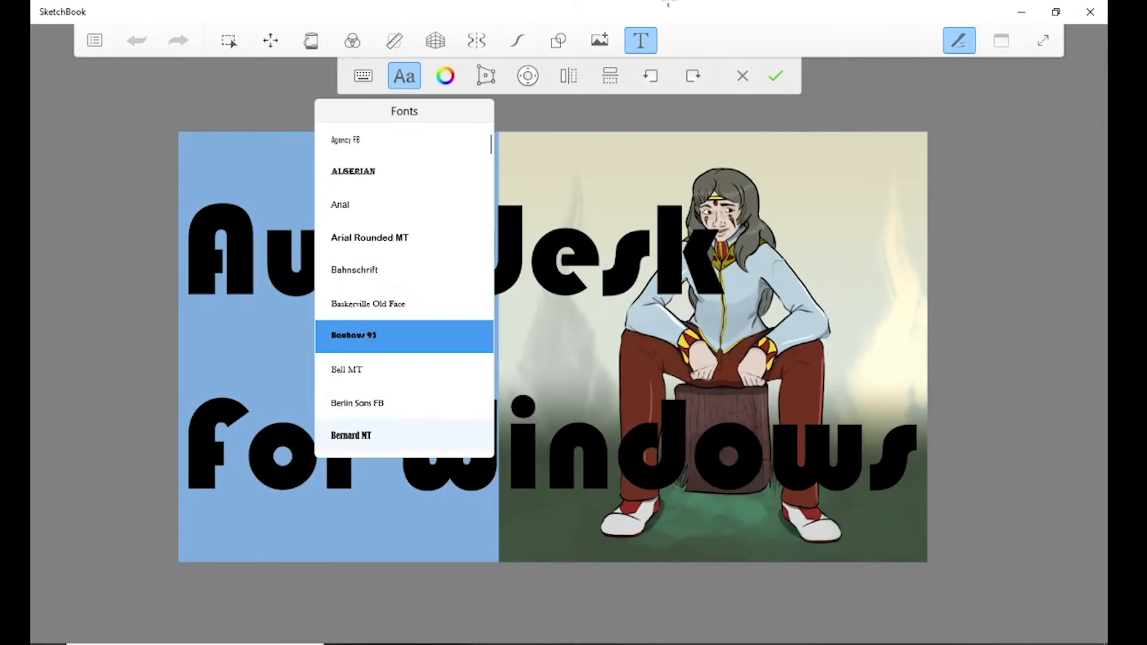
pyautogui.click(404, 435)
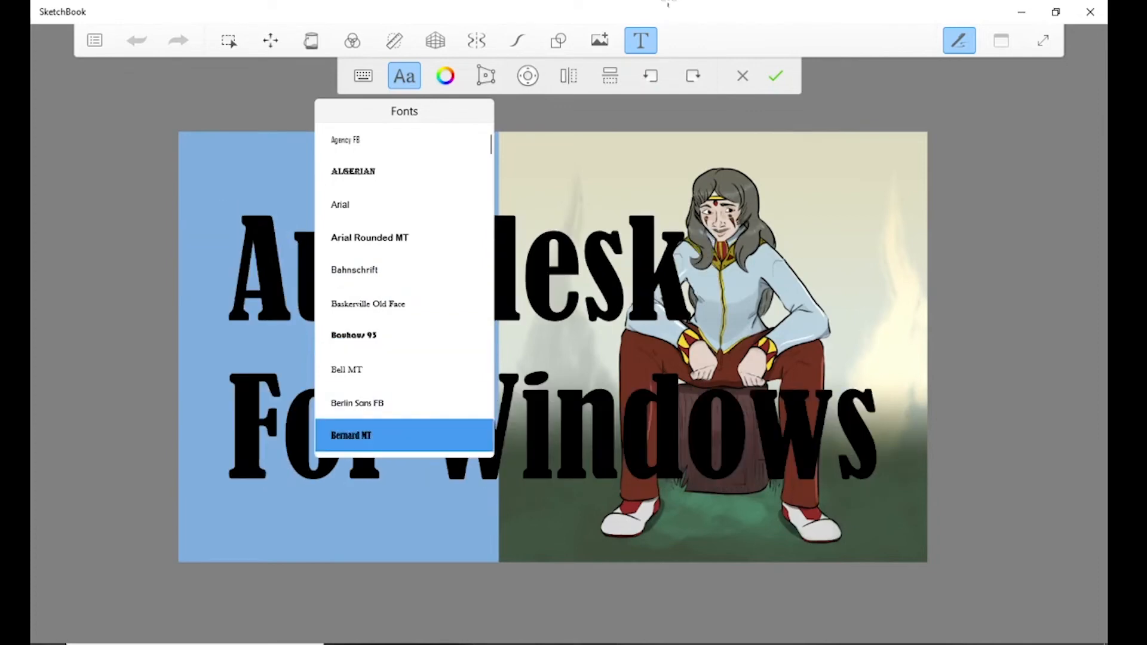
# Recolor the text orange after trying white and yellow, and distort it into a slanted title in the canvas's upper-left area.
pyautogui.click(446, 76)
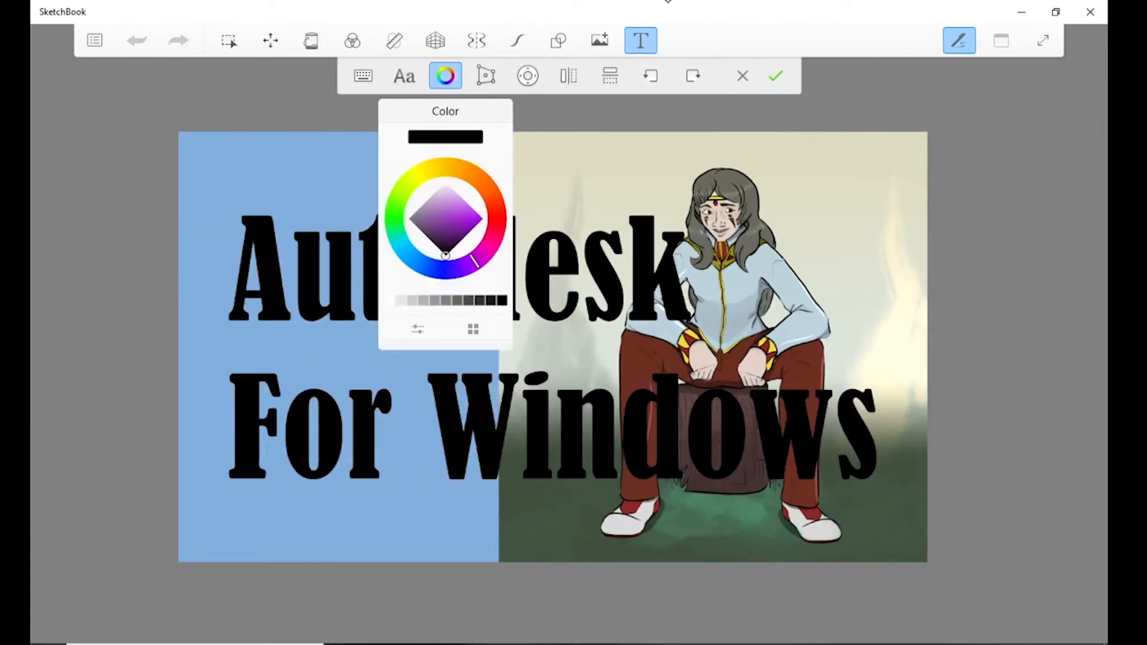
pyautogui.click(390, 301)
pyautogui.click(418, 174)
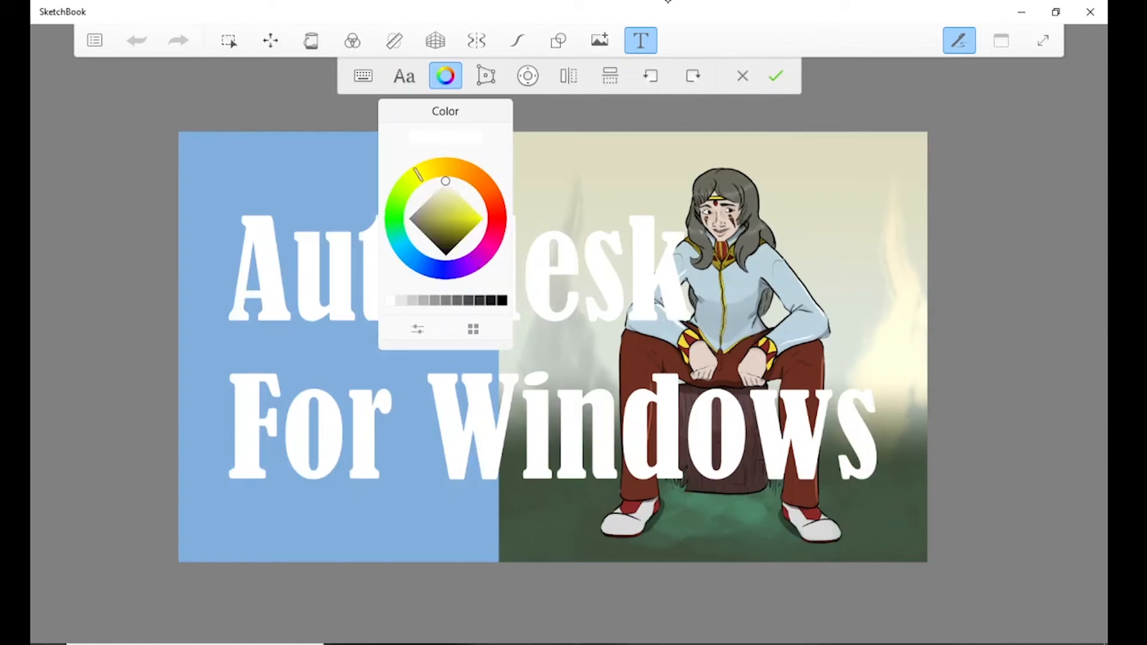
pyautogui.moveTo(446, 180); pyautogui.dragTo(480, 222)
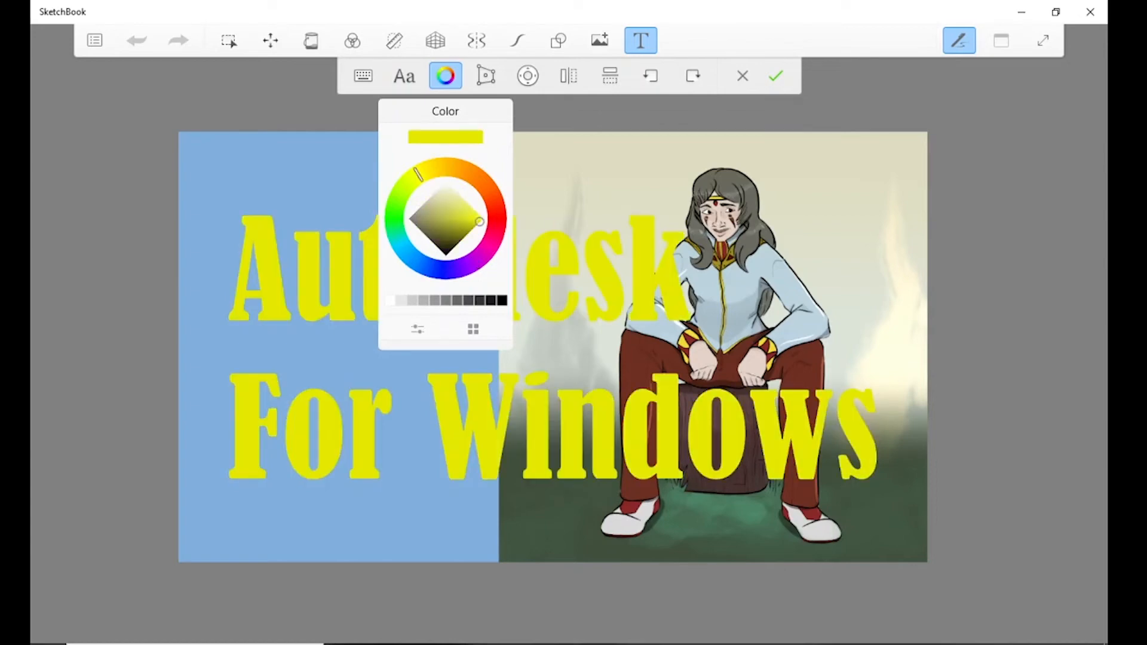
pyautogui.click(482, 182)
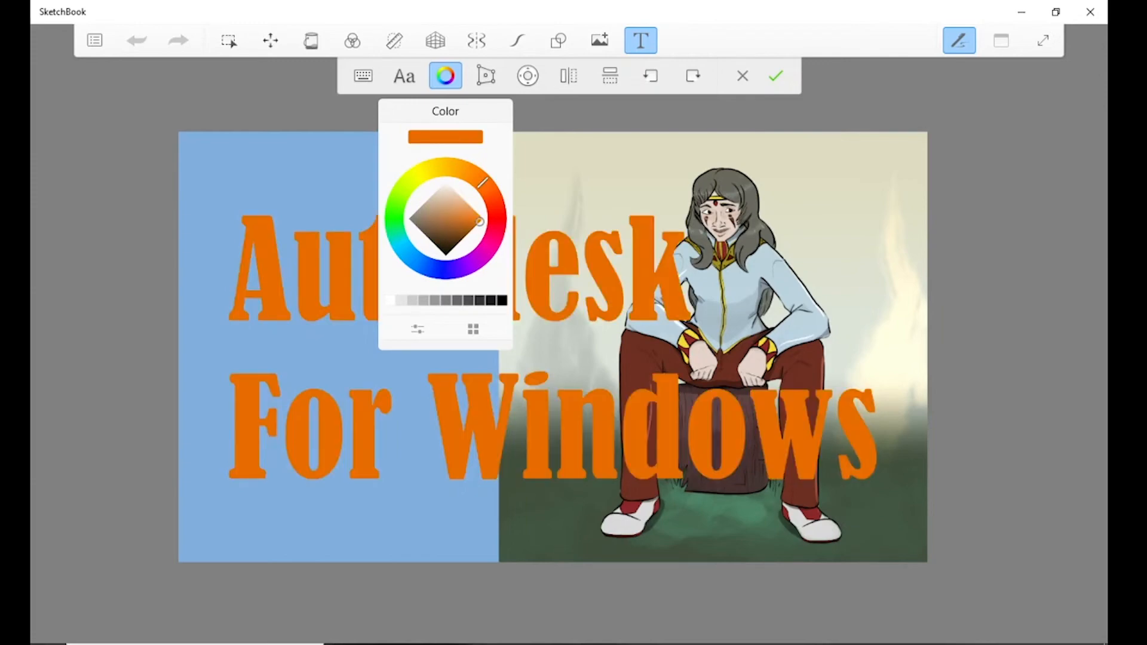
pyautogui.click(487, 75)
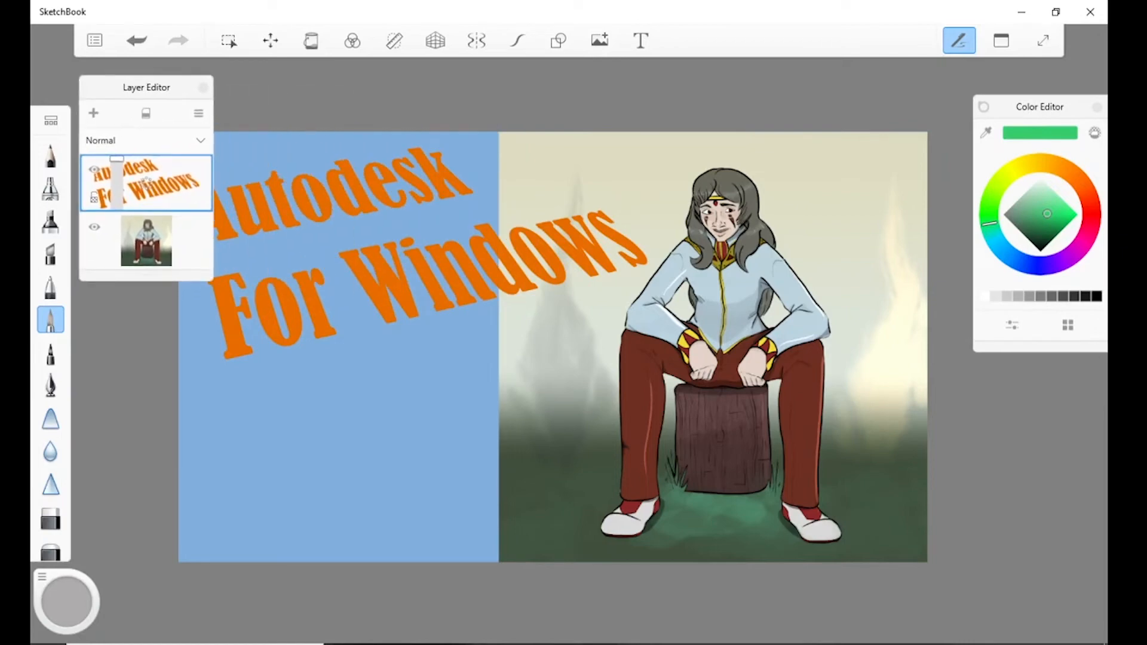
# Start a new sketch without saving the changes to the current one.
pyautogui.click(94, 40)
pyautogui.click(147, 120)
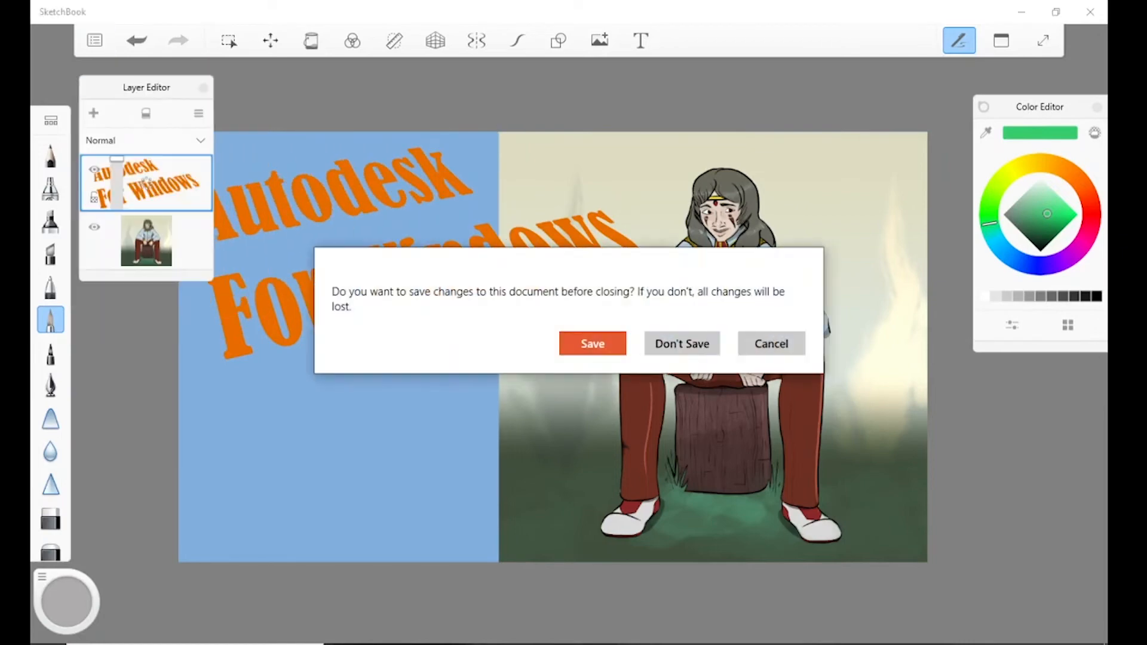
pyautogui.click(682, 344)
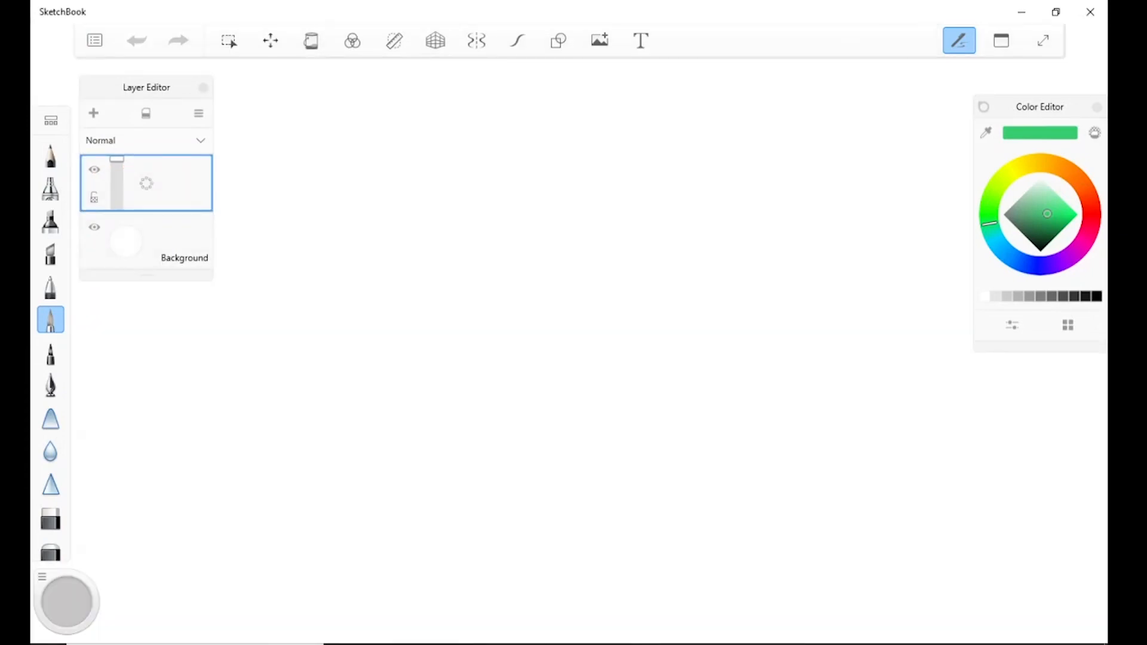
# Change the Background layer's color from white to a neutral gray, trying muted blue shades first.
pyautogui.click(126, 242)
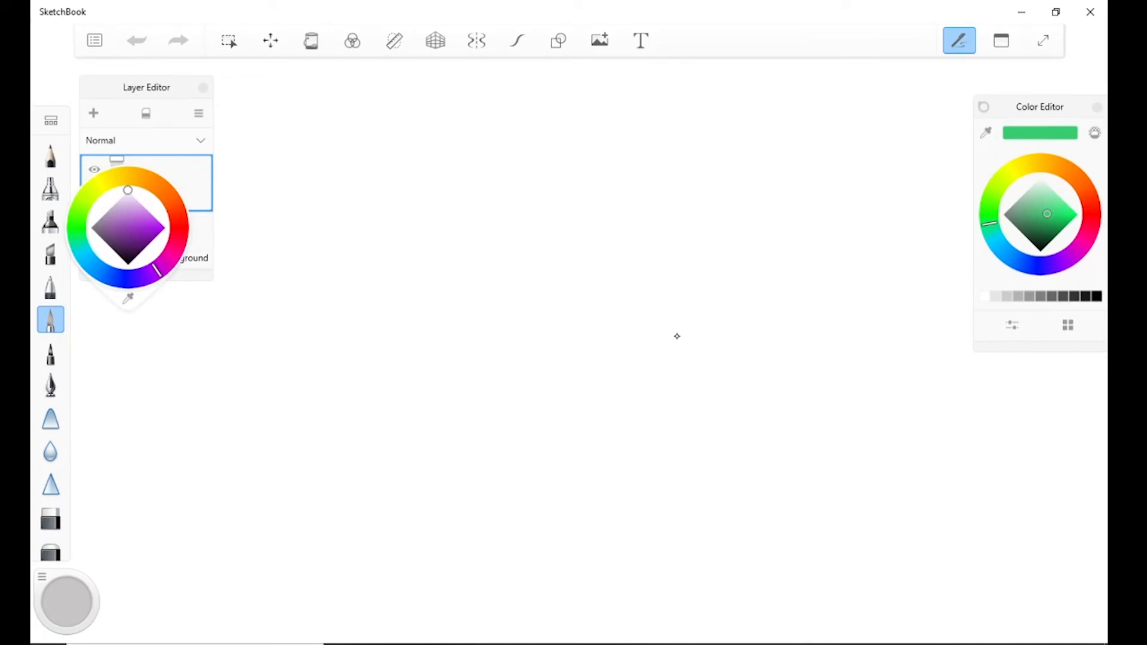
pyautogui.click(122, 213)
pyautogui.click(87, 259)
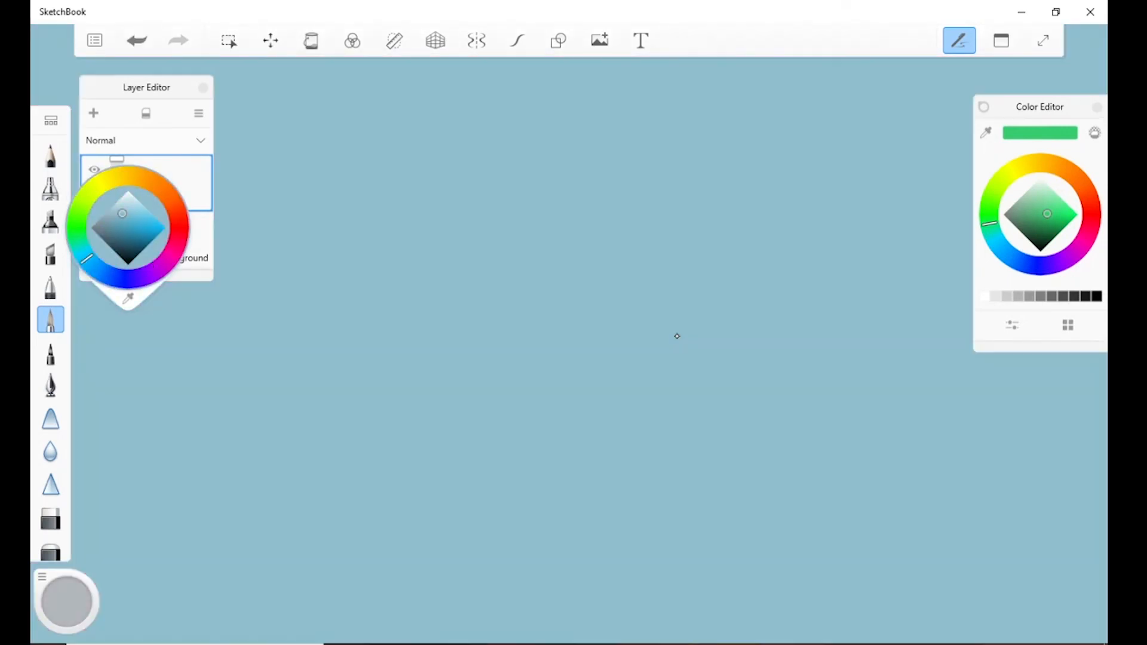
pyautogui.click(99, 221)
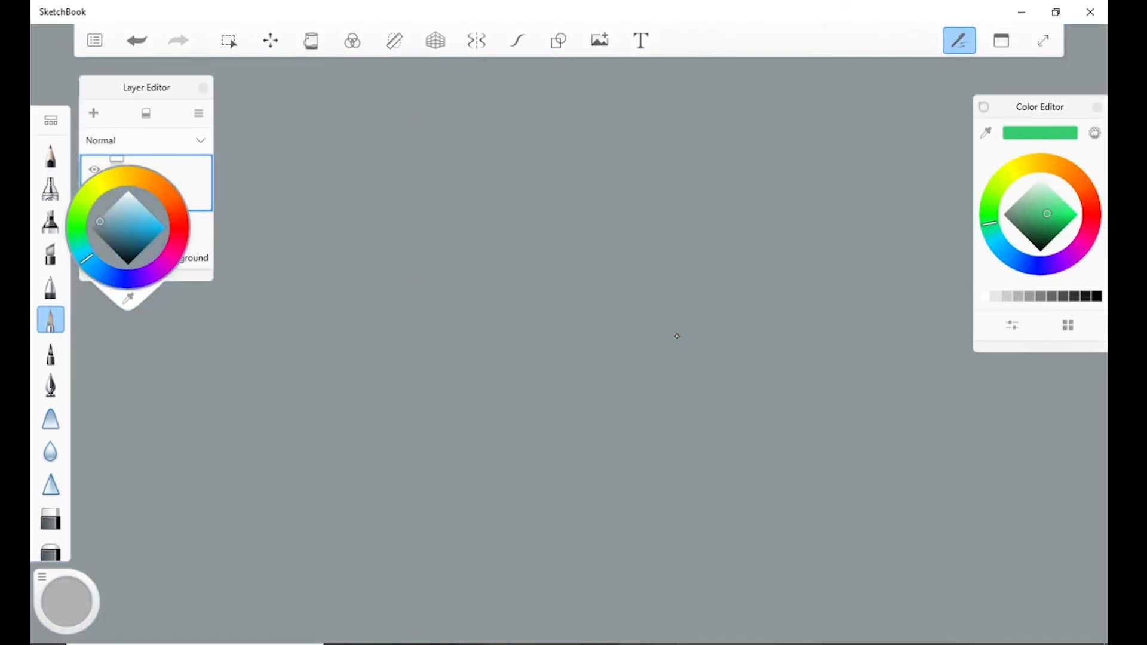
pyautogui.click(677, 336)
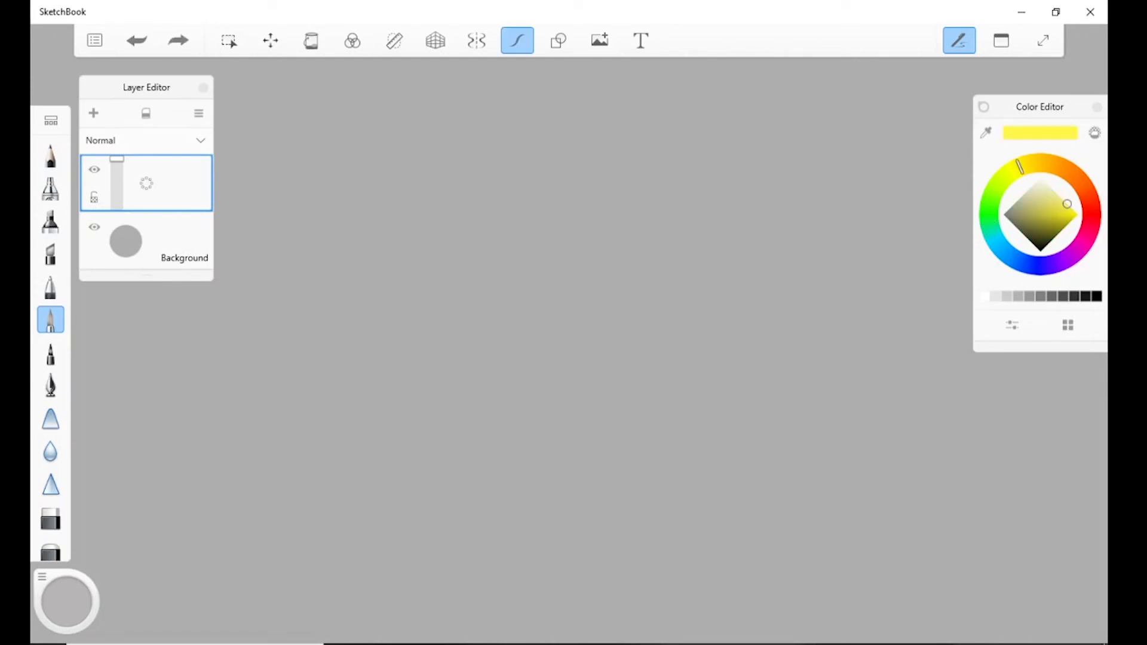
# Draw a large yellow five-pointed star outline with Predictive Stroke, and add a new layer above it.
pyautogui.moveTo(484, 281)
pyautogui.mouseDown()
pyautogui.moveTo(508, 157)
pyautogui.moveTo(630, 292)
pyautogui.moveTo(619, 356)
pyautogui.moveTo(664, 517)
pyautogui.moveTo(487, 477)
pyautogui.moveTo(460, 397)
pyautogui.moveTo(349, 327)
pyautogui.moveTo(484, 280)
pyautogui.mouseUp()
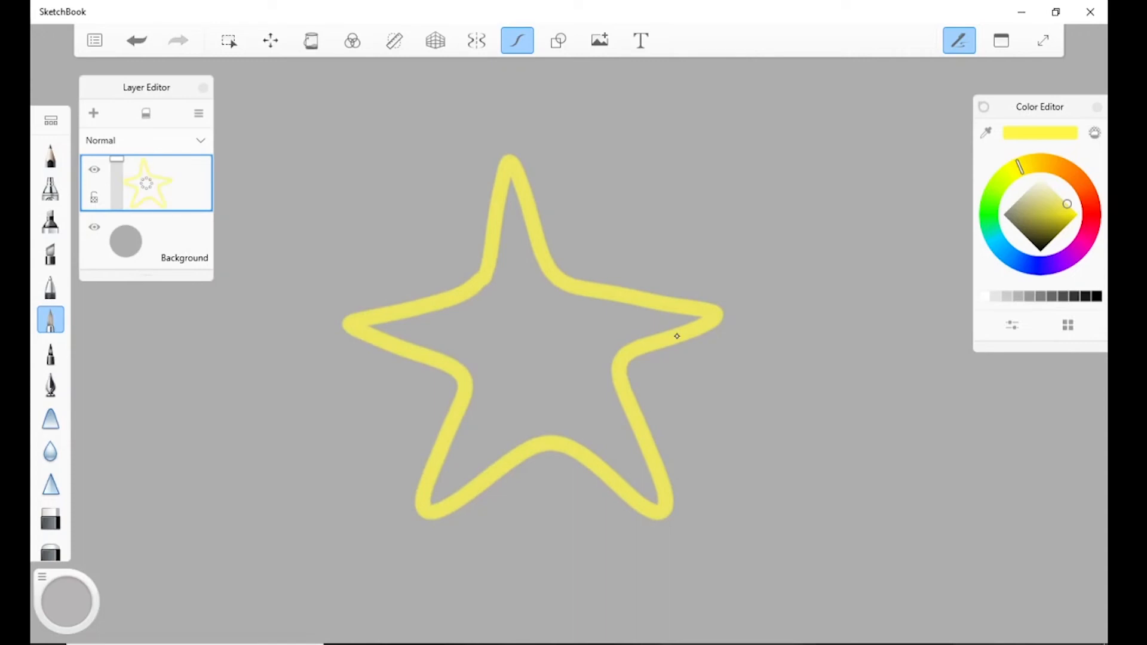
pyautogui.click(146, 182)
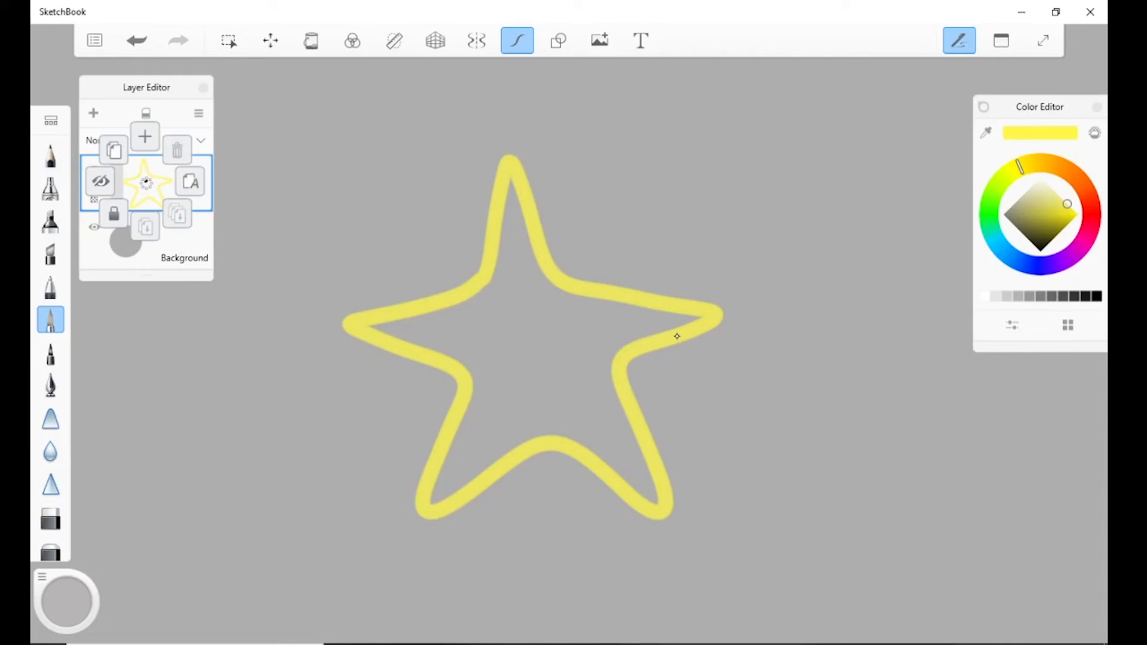
pyautogui.moveTo(146, 182); pyautogui.dragTo(147, 137)
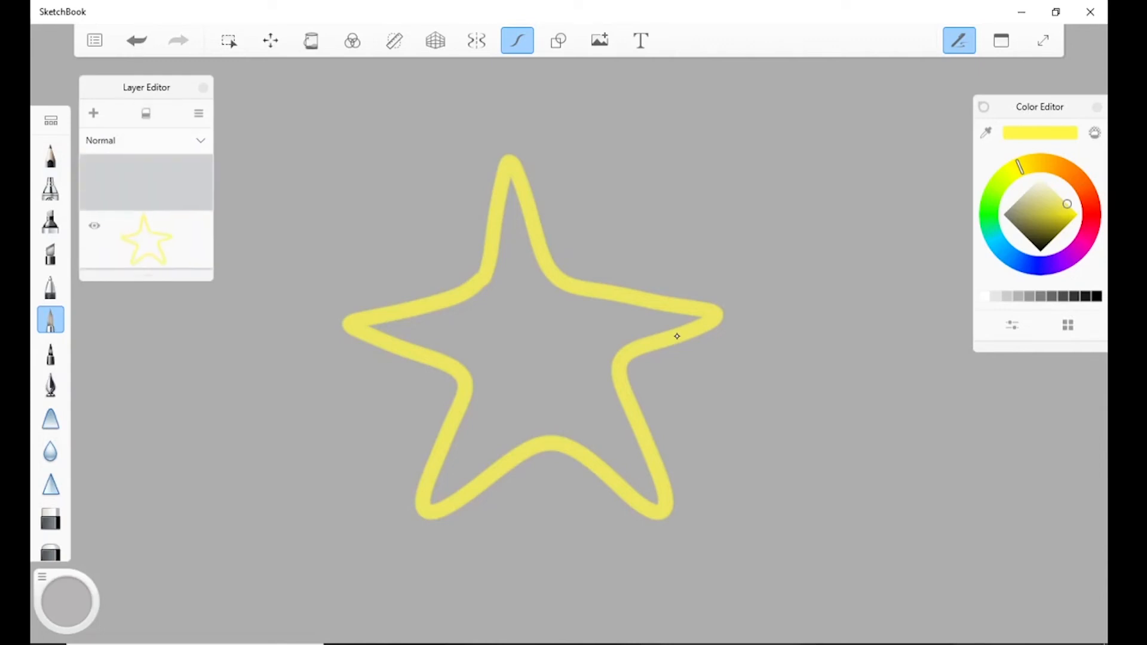
# Flood-fill the inside of the star with golden yellow on the new layer.
pyautogui.click(311, 40)
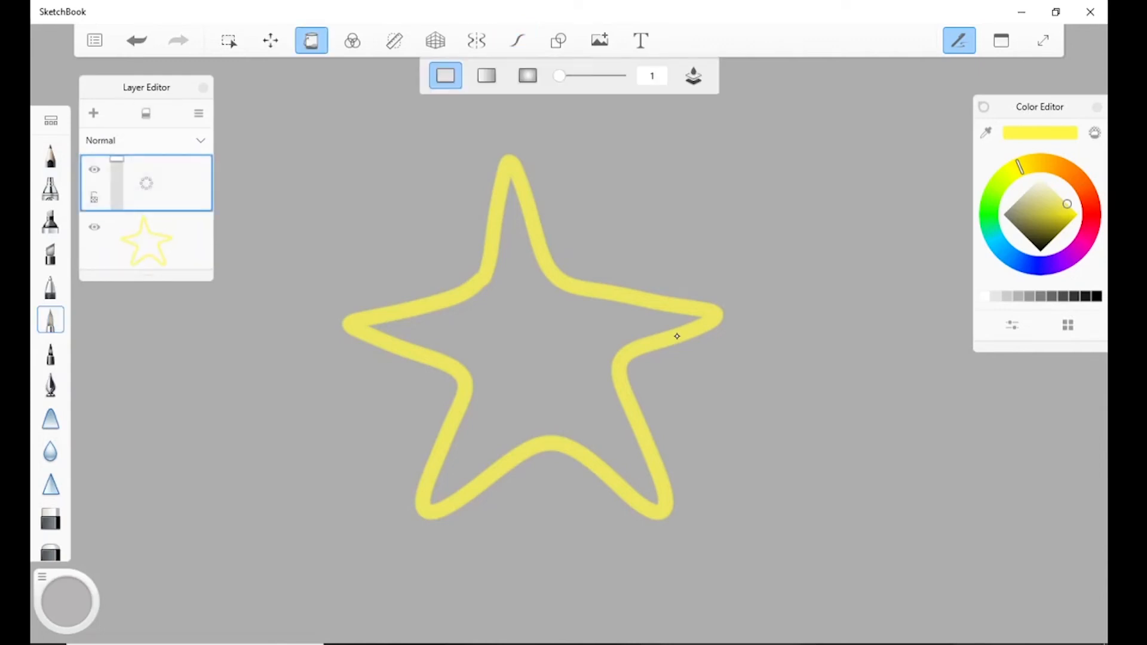
pyautogui.click(677, 337)
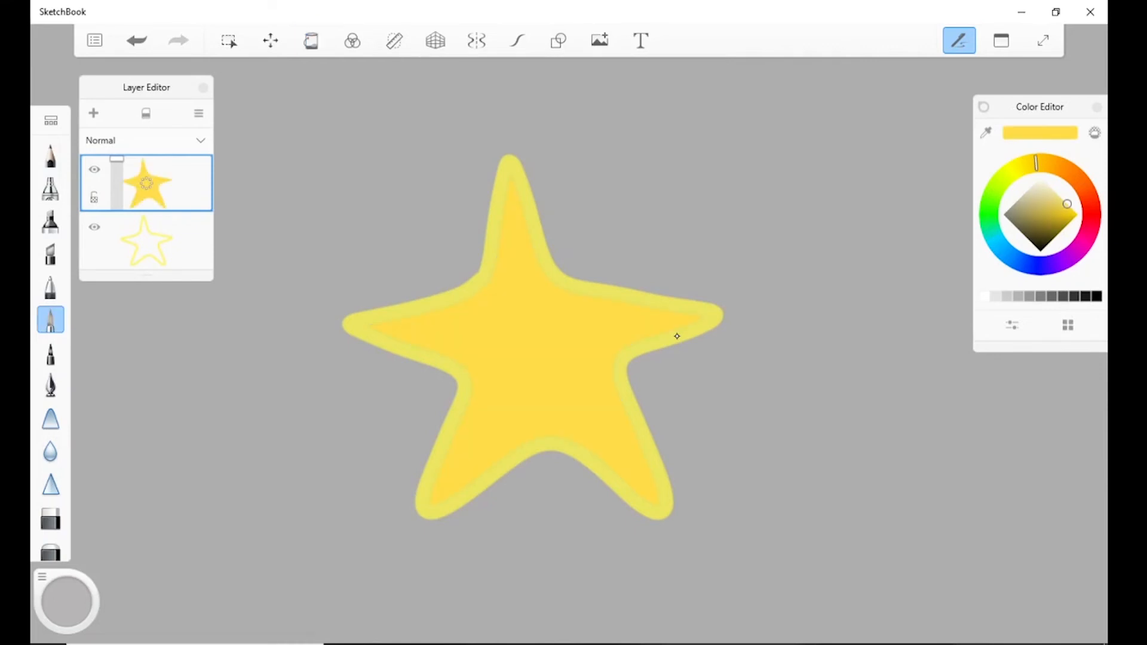
# Duplicate the filled star layer and delete the extra copy.
pyautogui.moveTo(147, 182); pyautogui.dragTo(146, 182)
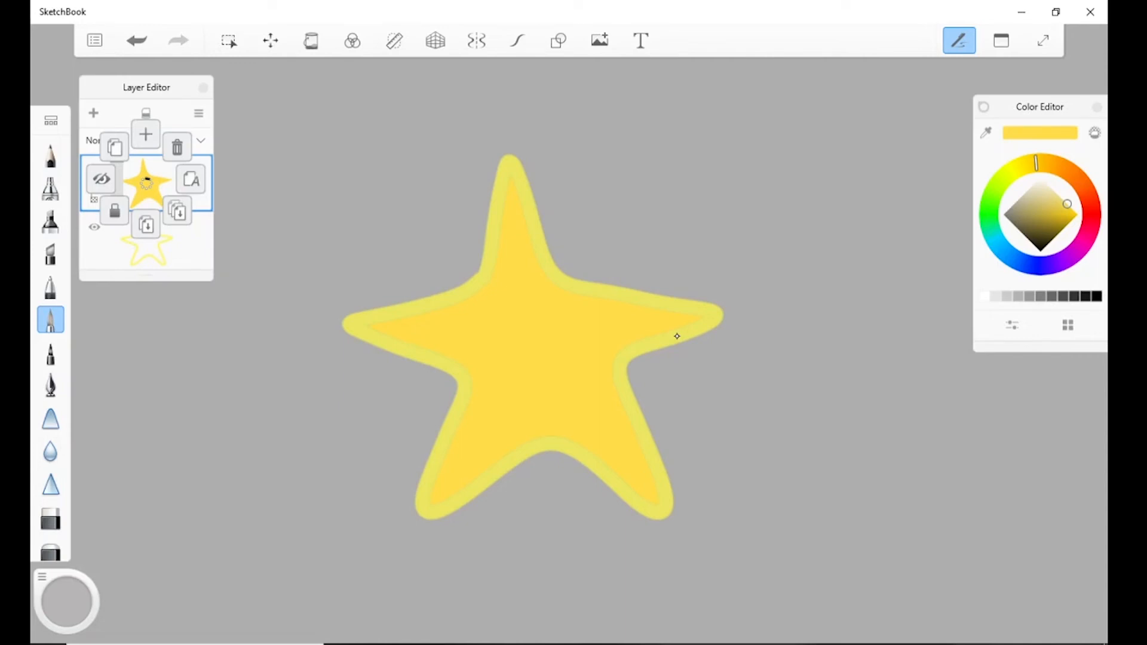
pyautogui.click(146, 182)
pyautogui.moveTo(146, 183); pyautogui.dragTo(177, 145)
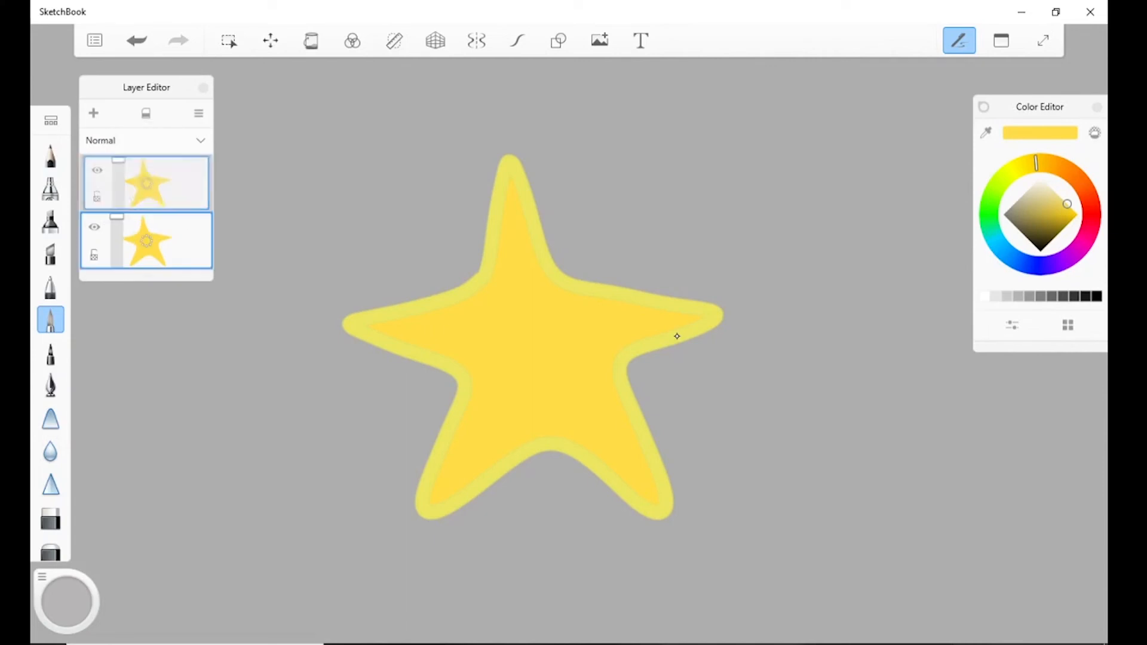
# Try to merge all layers while the filled star layer is locked.
pyautogui.moveTo(146, 184); pyautogui.dragTo(146, 168)
pyautogui.moveTo(148, 161); pyautogui.dragTo(180, 220)
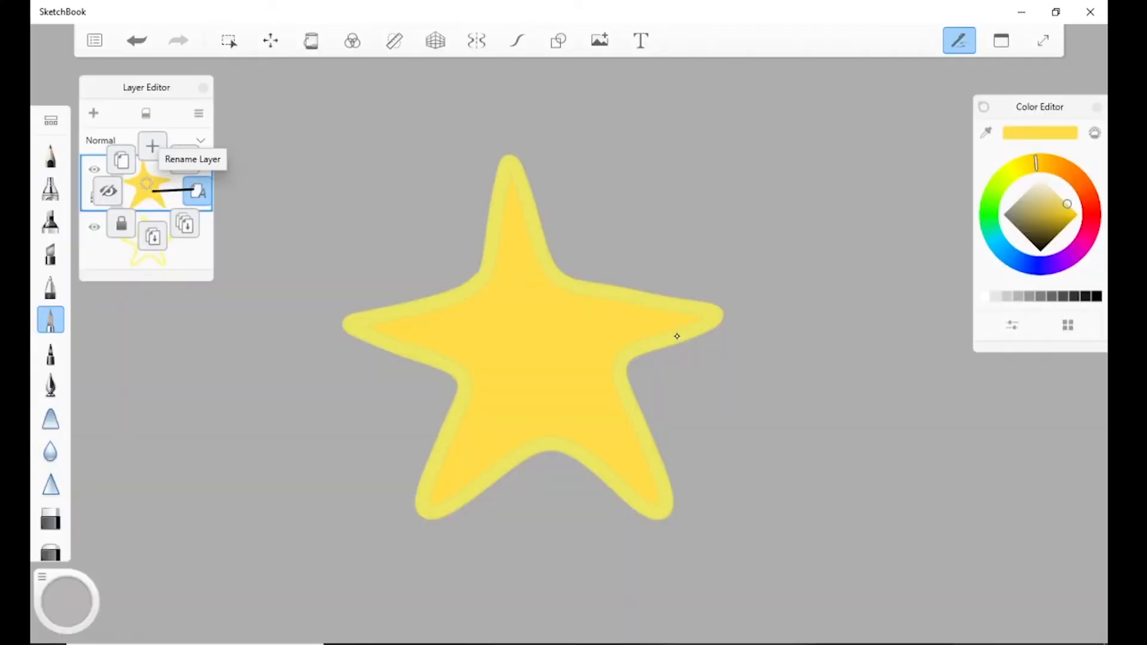
# Name the filled star layer "fill color" and merge it with the outline layer below.
pyautogui.moveTo(198, 189); pyautogui.dragTo(211, 189)
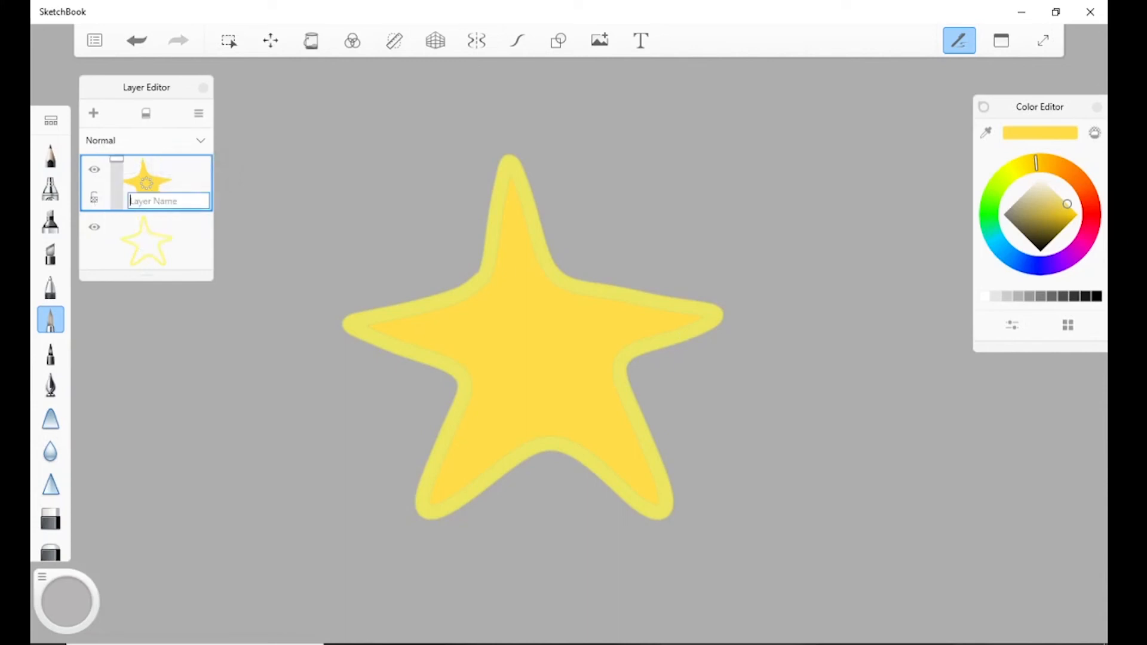
pyautogui.write('fill color')
pyautogui.press('Return')
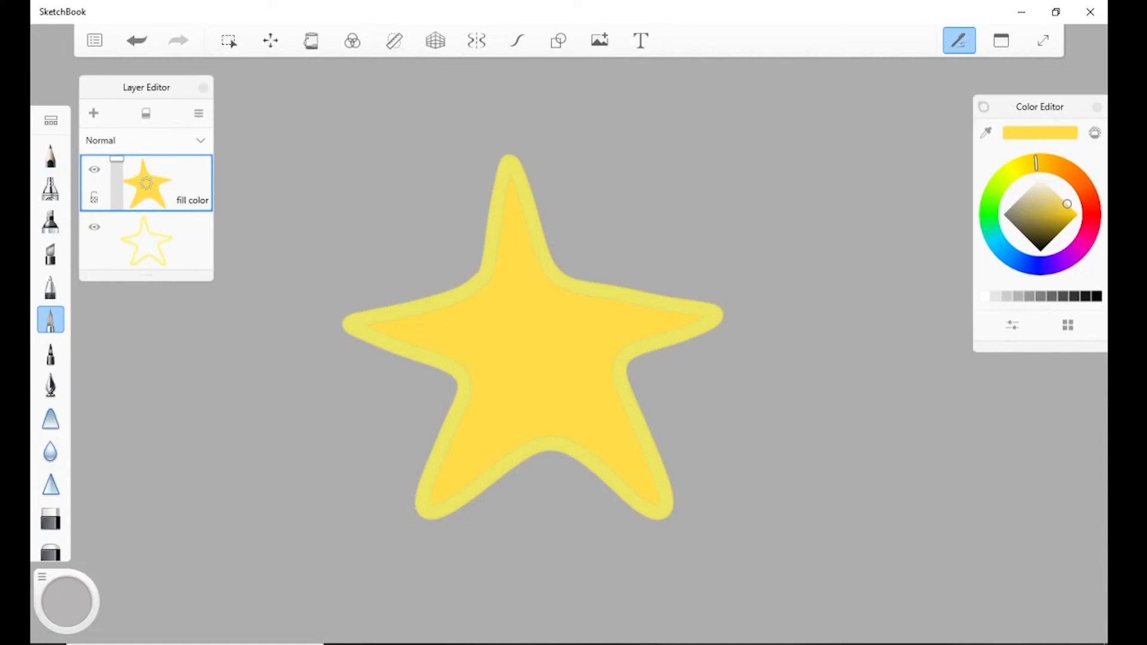
pyautogui.moveTo(146, 183); pyautogui.dragTo(147, 253)
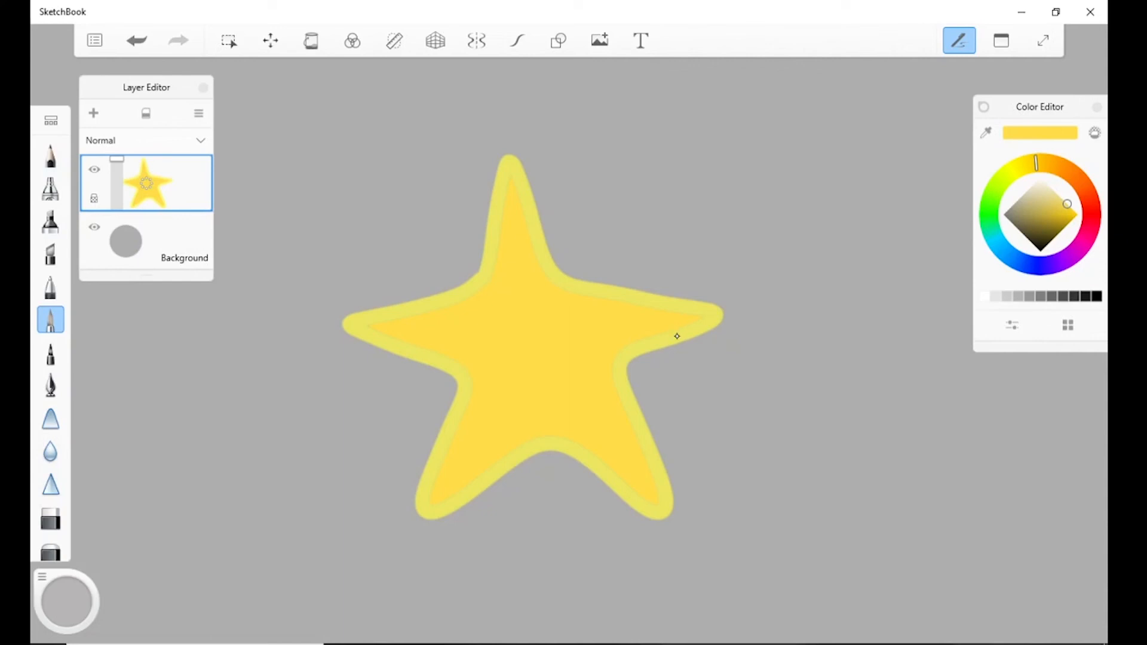
# Paint crisscrossing blue strokes all across the star, keeping the layer's transparency locked so they stay inside its shape.
pyautogui.click(1020, 261)
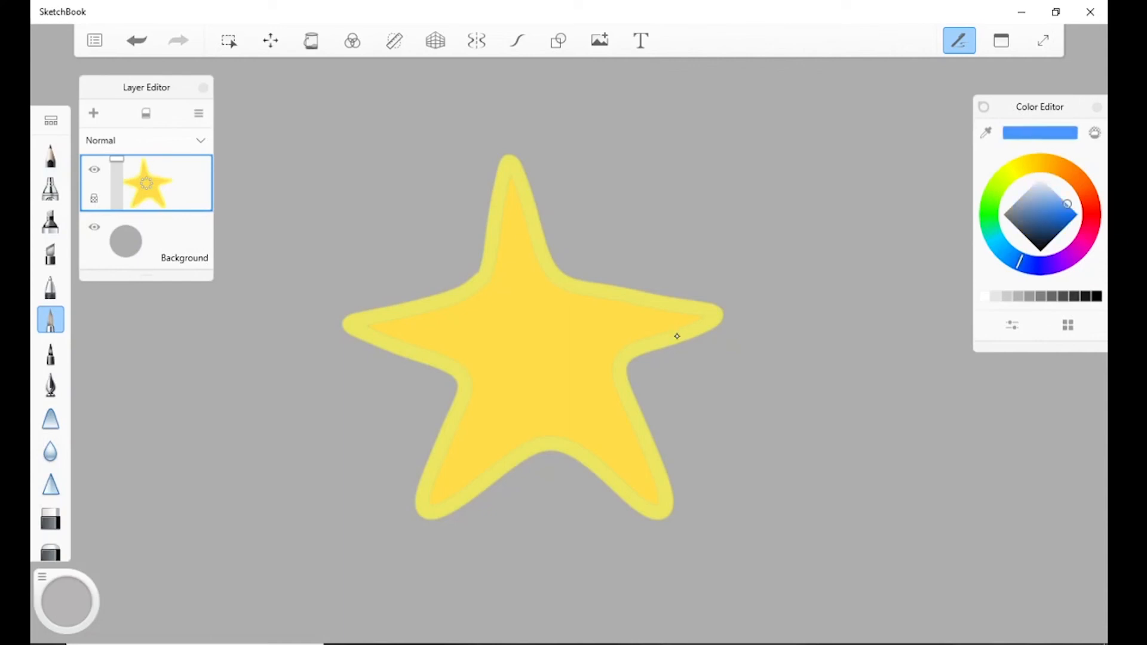
pyautogui.moveTo(490, 208); pyautogui.dragTo(665, 346)
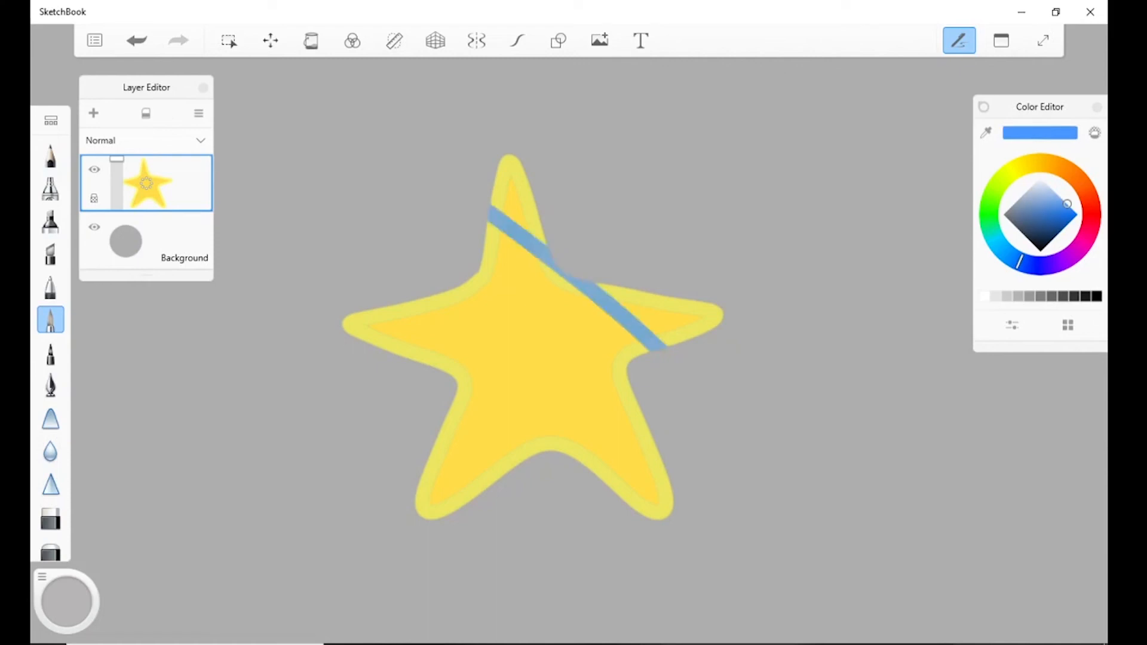
pyautogui.moveTo(481, 262); pyautogui.dragTo(670, 493)
pyautogui.moveTo(382, 307); pyautogui.dragTo(653, 517)
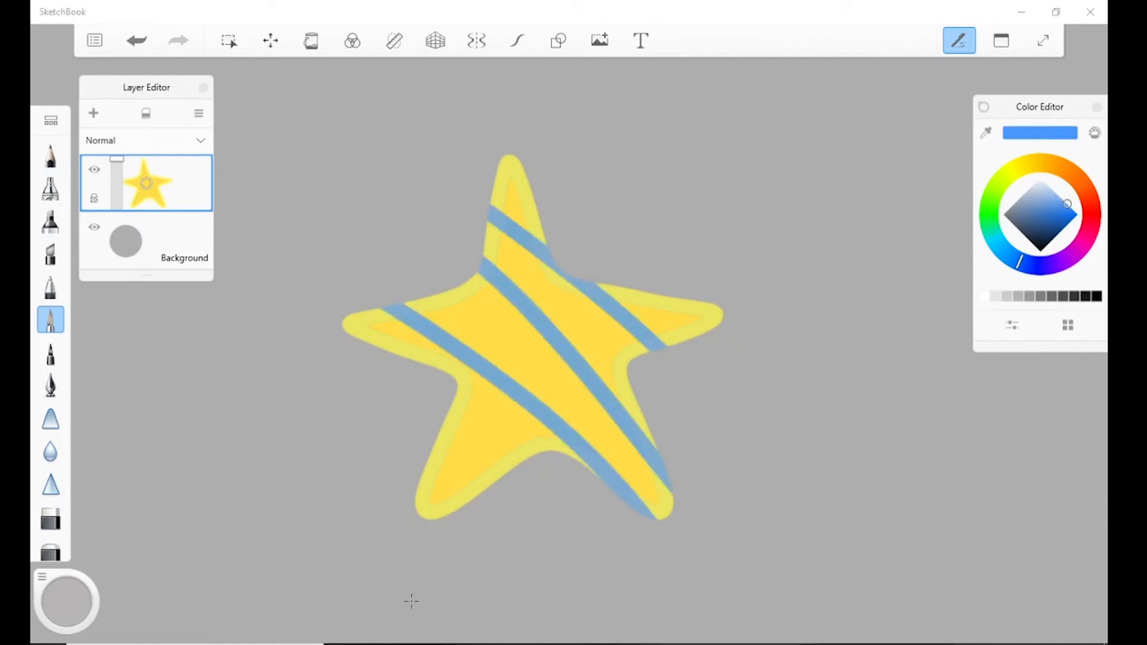
pyautogui.moveTo(531, 186); pyautogui.dragTo(491, 200)
pyautogui.moveTo(437, 371); pyautogui.dragTo(566, 275)
pyautogui.moveTo(722, 311); pyautogui.dragTo(441, 427)
pyautogui.moveTo(631, 503); pyautogui.dragTo(659, 469)
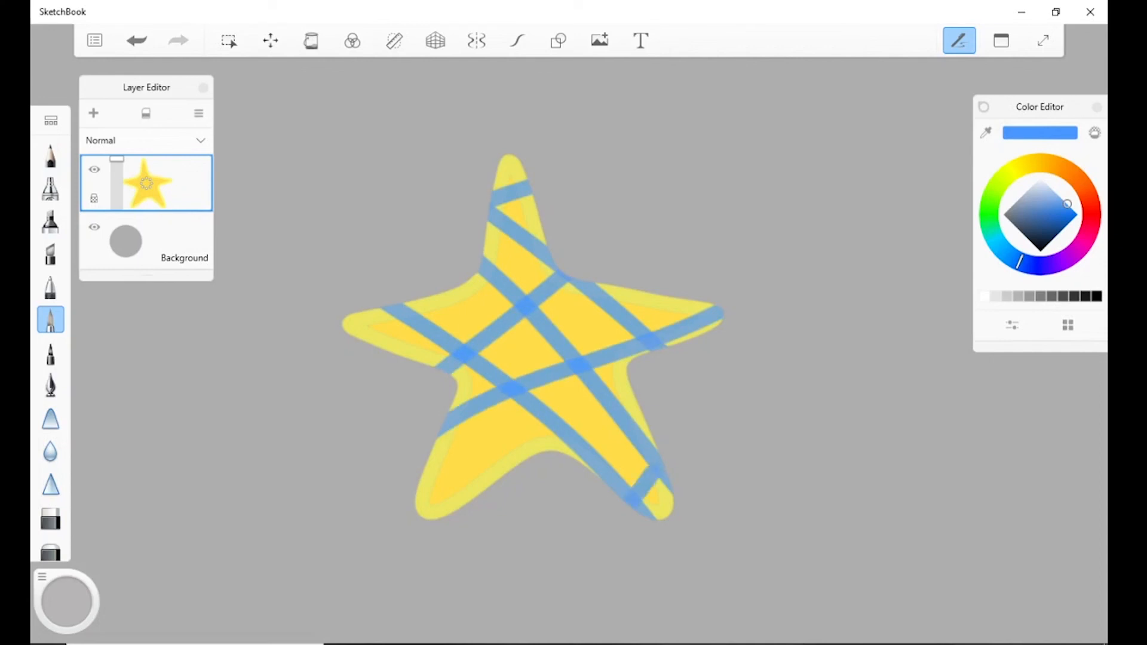
pyautogui.moveTo(441, 440); pyautogui.dragTo(500, 482)
pyautogui.moveTo(351, 313); pyautogui.dragTo(374, 346)
pyautogui.moveTo(492, 212); pyautogui.dragTo(508, 475)
pyautogui.moveTo(635, 290); pyautogui.dragTo(593, 475)
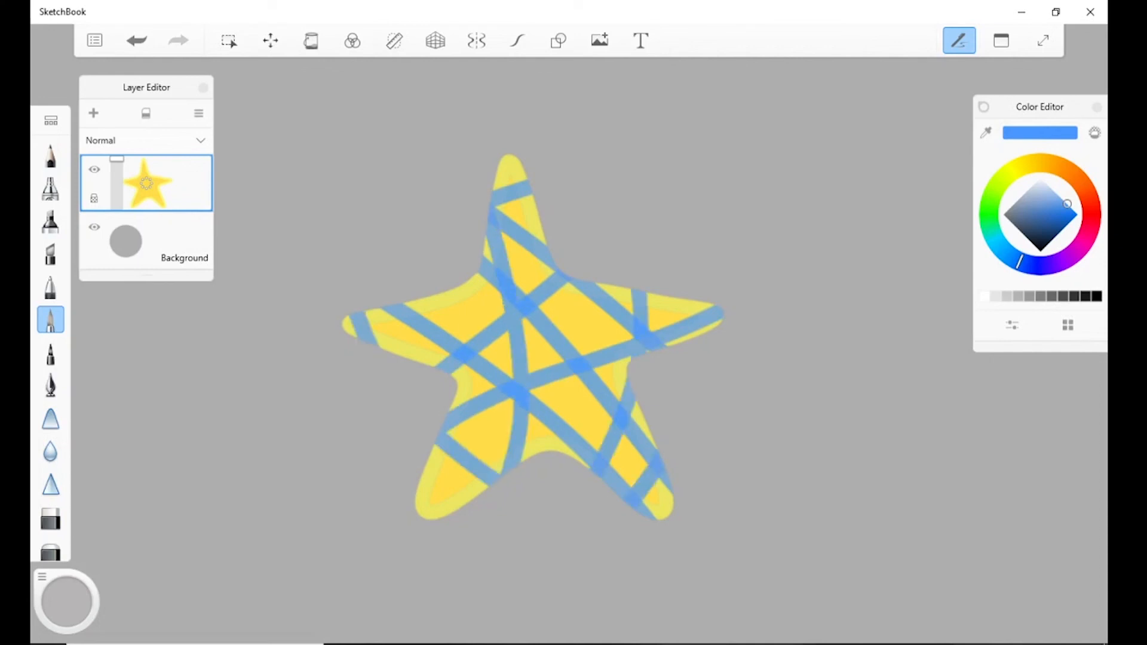
pyautogui.moveTo(345, 318); pyautogui.dragTo(354, 335)
pyautogui.moveTo(583, 284); pyautogui.dragTo(592, 469)
pyautogui.moveTo(487, 257); pyautogui.dragTo(555, 452)
pyautogui.moveTo(425, 298); pyautogui.dragTo(519, 457)
pyautogui.moveTo(422, 471); pyautogui.dragTo(436, 519)
pyautogui.moveTo(608, 289); pyautogui.dragTo(442, 446)
pyautogui.moveTo(542, 226); pyautogui.dragTo(482, 406)
pyautogui.moveTo(387, 352); pyautogui.dragTo(401, 305)
pyautogui.moveTo(479, 277); pyautogui.dragTo(541, 450)
pyautogui.moveTo(617, 289)
pyautogui.mouseDown()
pyautogui.moveTo(603, 445)
pyautogui.moveTo(564, 444)
pyautogui.mouseUp()
pyautogui.moveTo(656, 320); pyautogui.dragTo(387, 354)
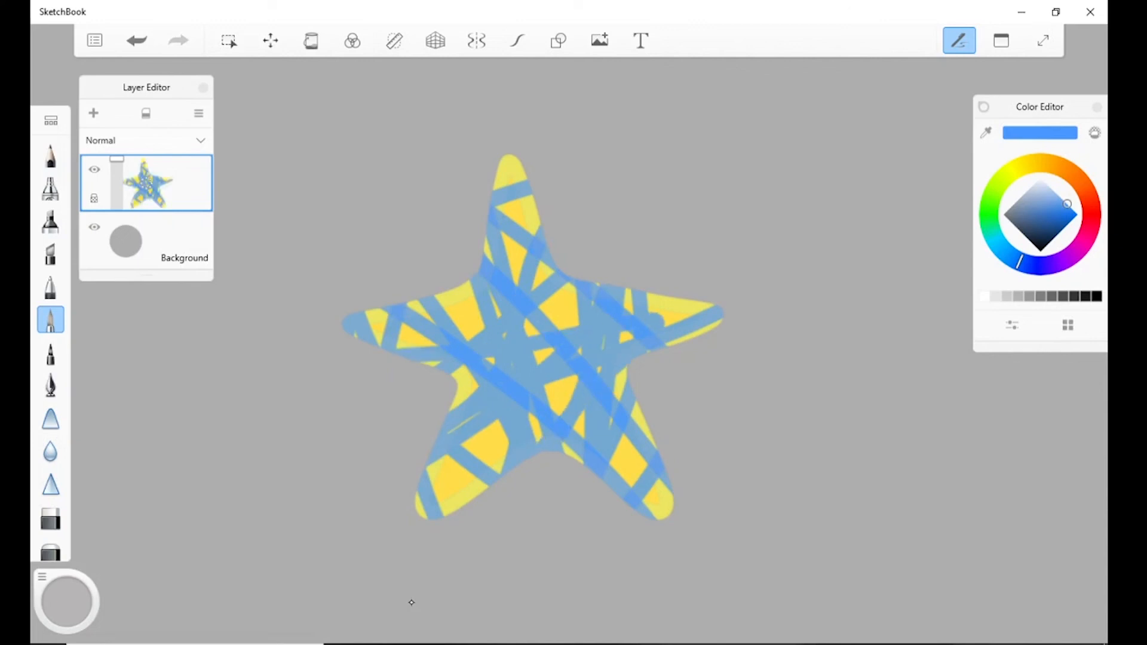
# Try the Color Burn, Lighten and Color Dodge blend modes on the star layer.
pyautogui.click(146, 141)
pyautogui.click(146, 148)
pyautogui.click(146, 140)
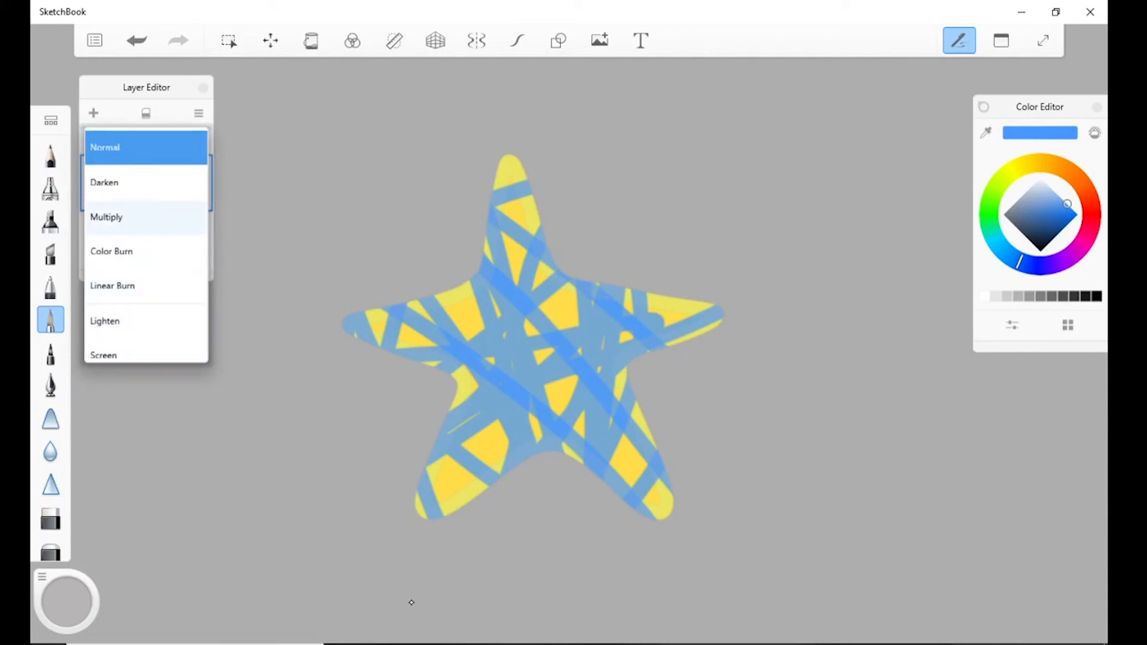
pyautogui.click(120, 251)
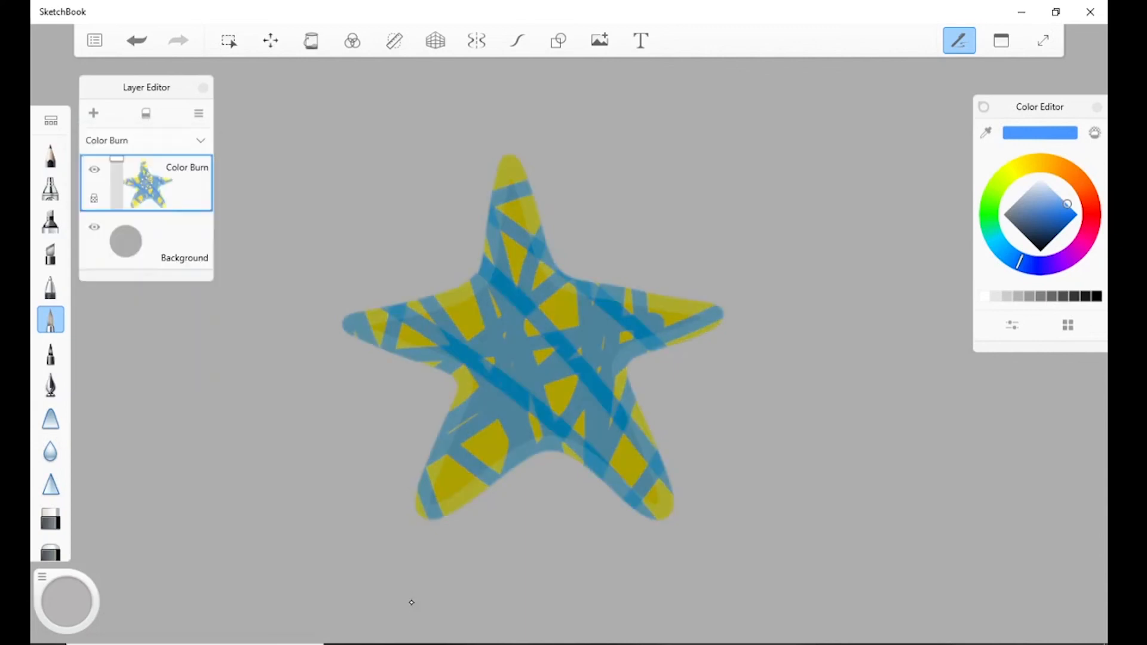
pyautogui.click(146, 140)
pyautogui.click(119, 251)
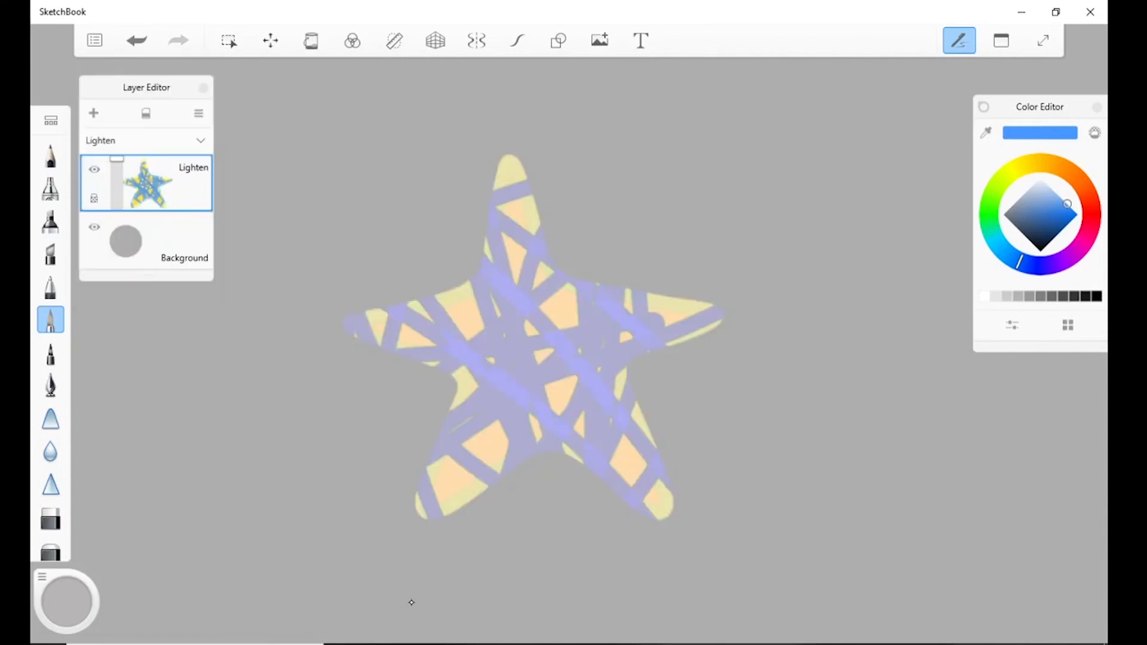
pyautogui.click(146, 141)
pyautogui.click(120, 315)
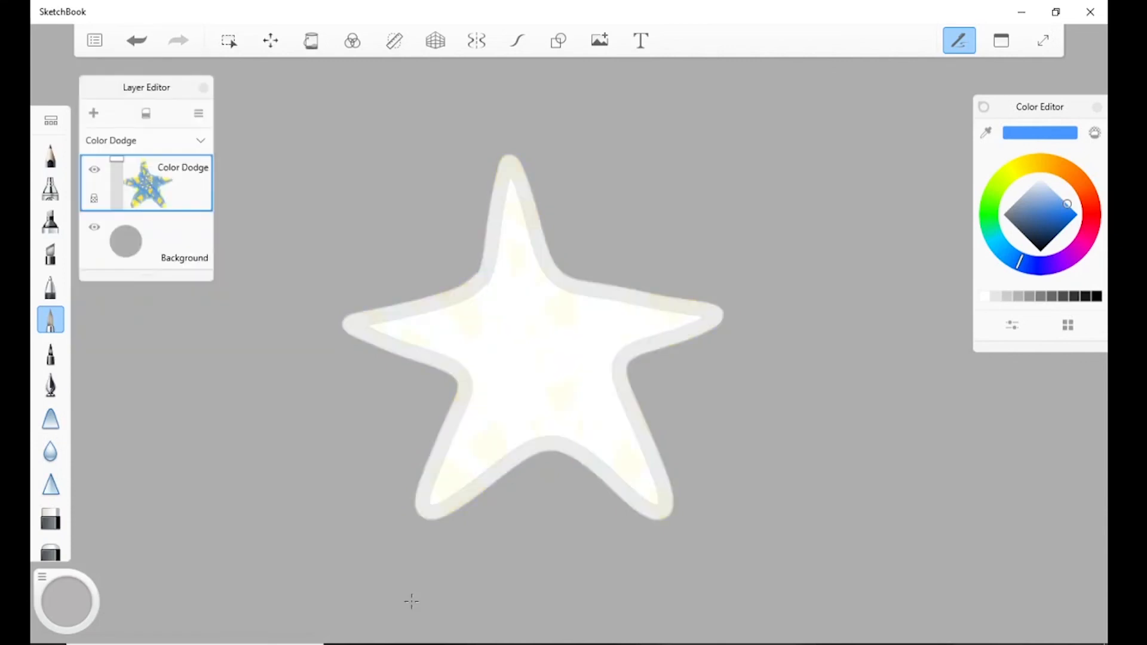
# Change the background color from the Background layer to a dark orange-red.
pyautogui.click(125, 242)
pyautogui.click(180, 209)
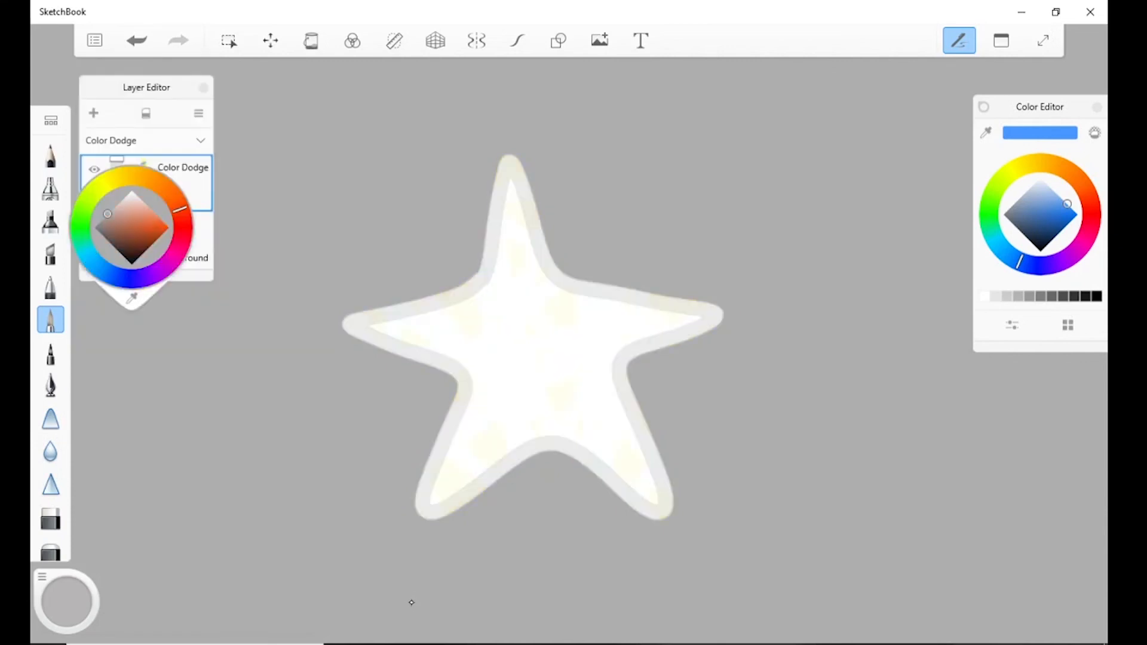
pyautogui.click(144, 233)
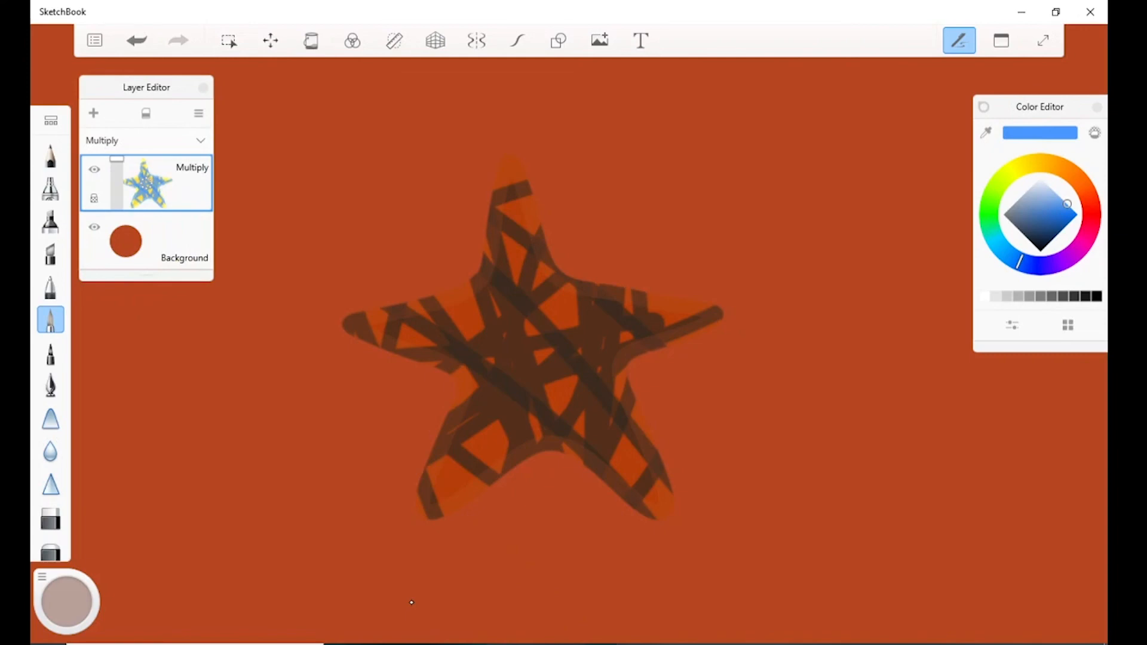
# Try the Darken blend mode on the star layer against the colored background, then return it to Normal.
pyautogui.click(146, 141)
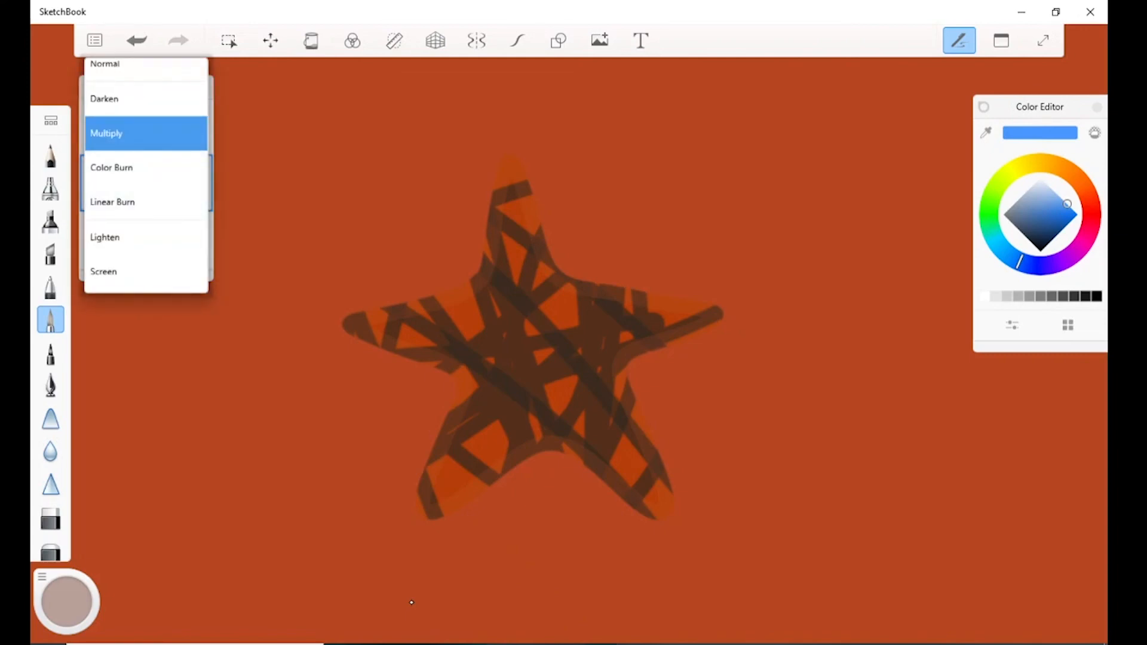
pyautogui.click(146, 99)
pyautogui.click(146, 141)
pyautogui.click(147, 111)
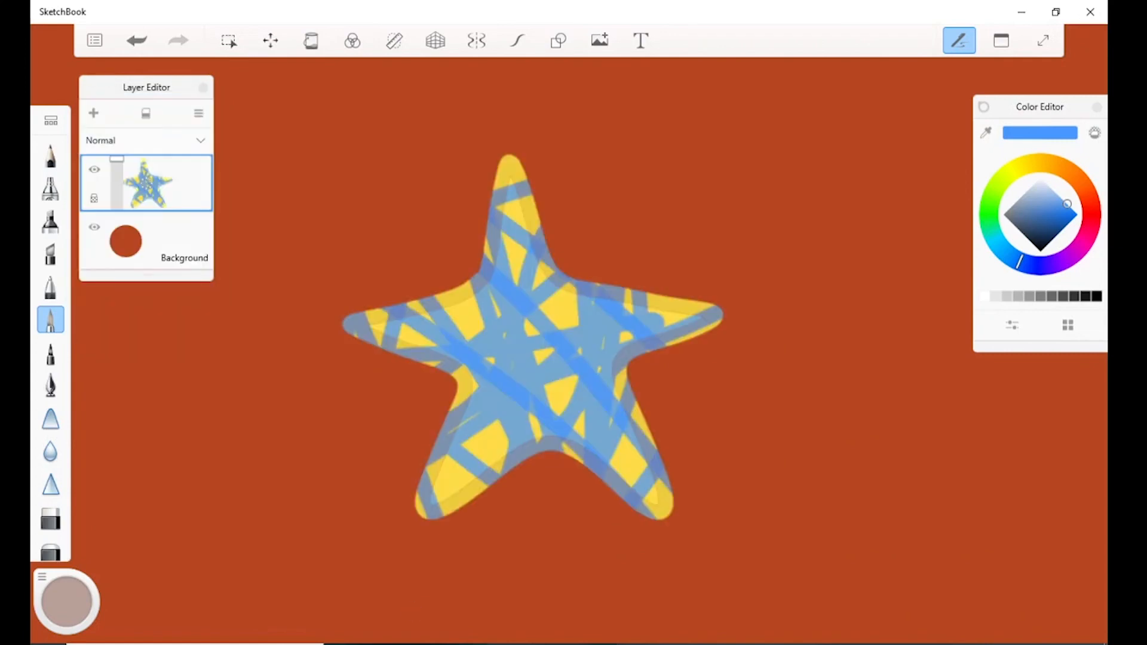
# Add a new layer above the star, set its blend mode to Multiply and lower its opacity to about half.
pyautogui.moveTo(144, 176); pyautogui.dragTo(140, 103)
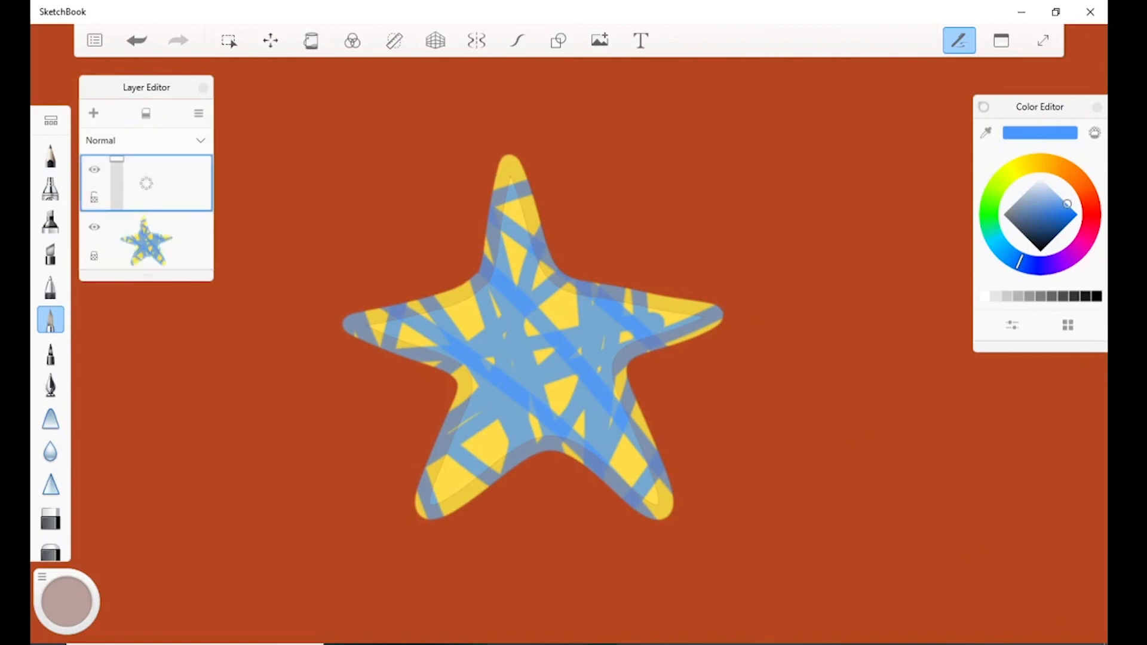
pyautogui.click(144, 139)
pyautogui.click(106, 217)
pyautogui.moveTo(116, 159); pyautogui.dragTo(117, 186)
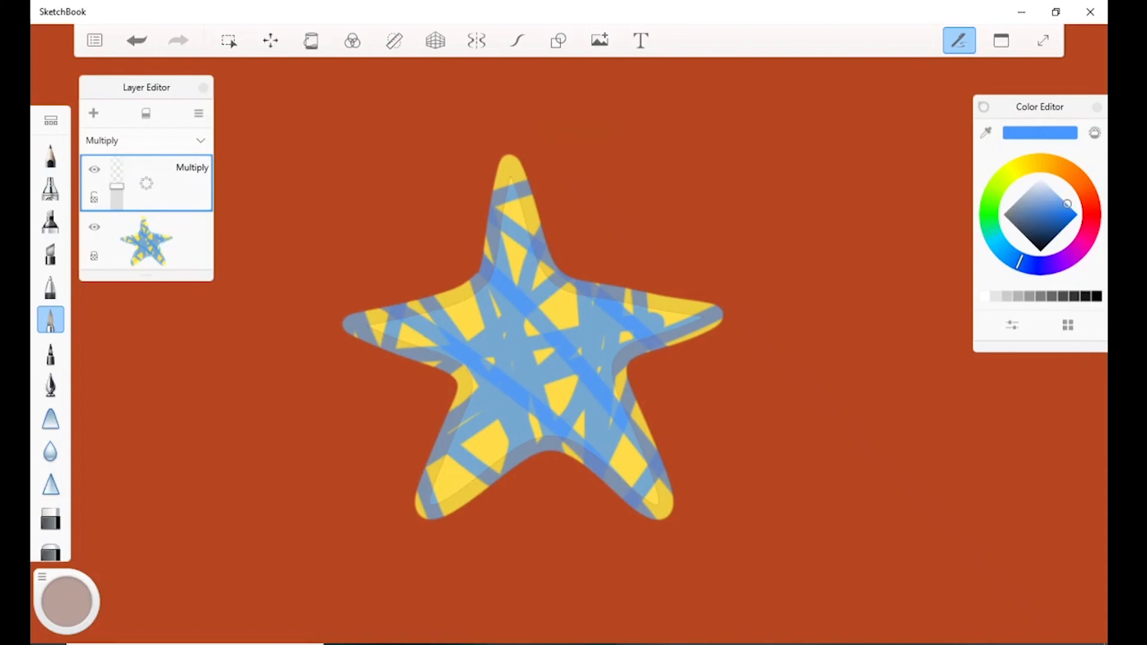
# Paint smooth blue shading strokes with Predictive Stroke along the star's lower edges and the undersides of its arms on the new layer.
pyautogui.click(518, 41)
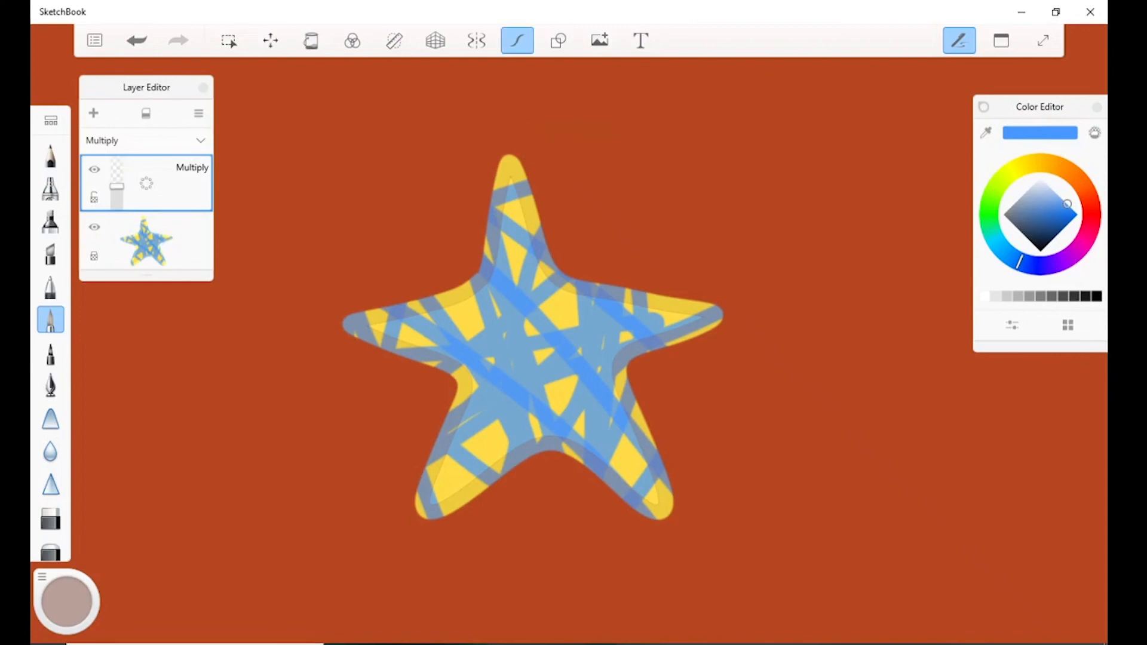
pyautogui.moveTo(446, 464)
pyautogui.mouseDown()
pyautogui.moveTo(438, 507)
pyautogui.moveTo(525, 430)
pyautogui.moveTo(551, 425)
pyautogui.mouseUp()
pyautogui.moveTo(631, 391); pyautogui.dragTo(648, 505)
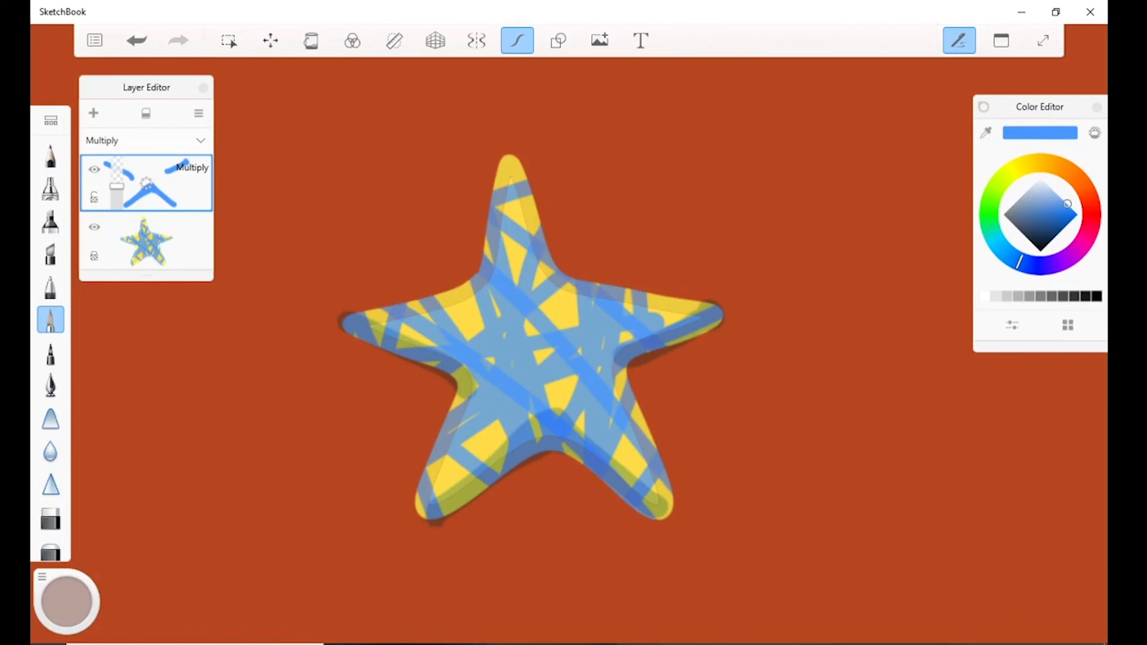
pyautogui.moveTo(431, 525)
pyautogui.mouseDown()
pyautogui.moveTo(553, 454)
pyautogui.moveTo(663, 526)
pyautogui.mouseUp()
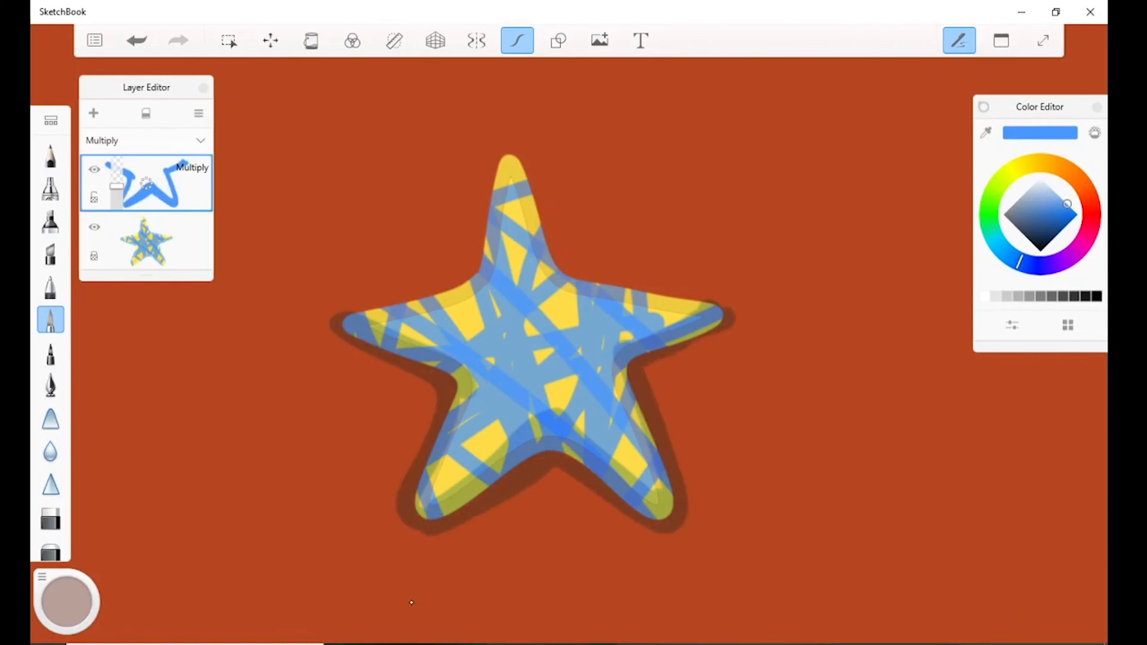
# Try the Screen blend mode on the shading layer, then set it to Color Dodge.
pyautogui.click(200, 141)
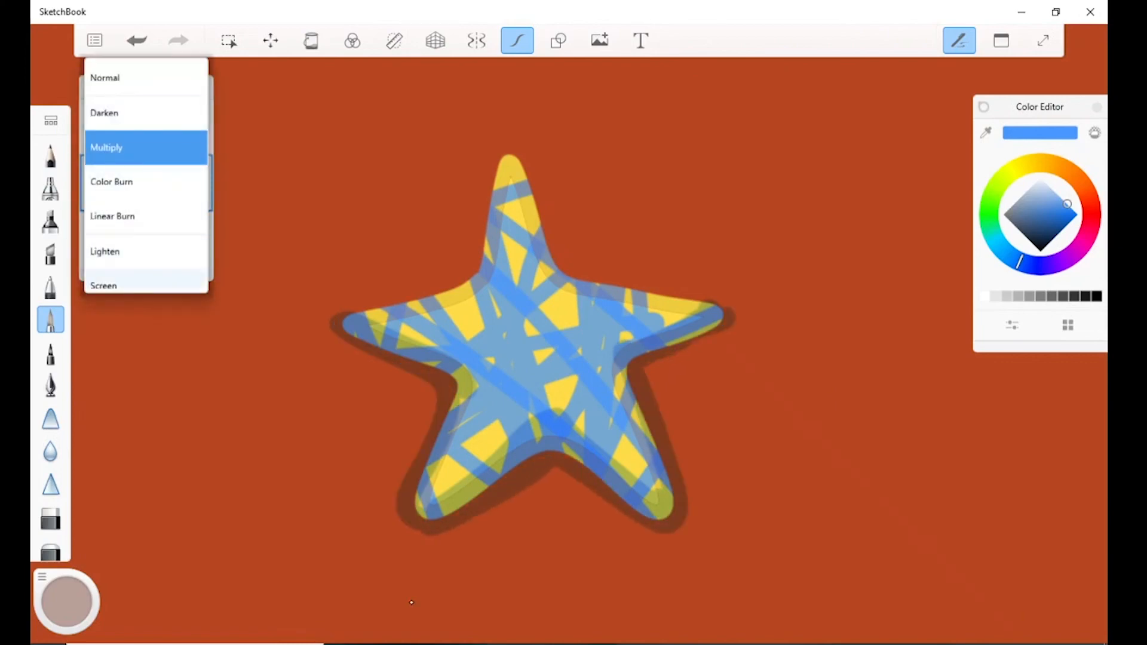
pyautogui.click(137, 284)
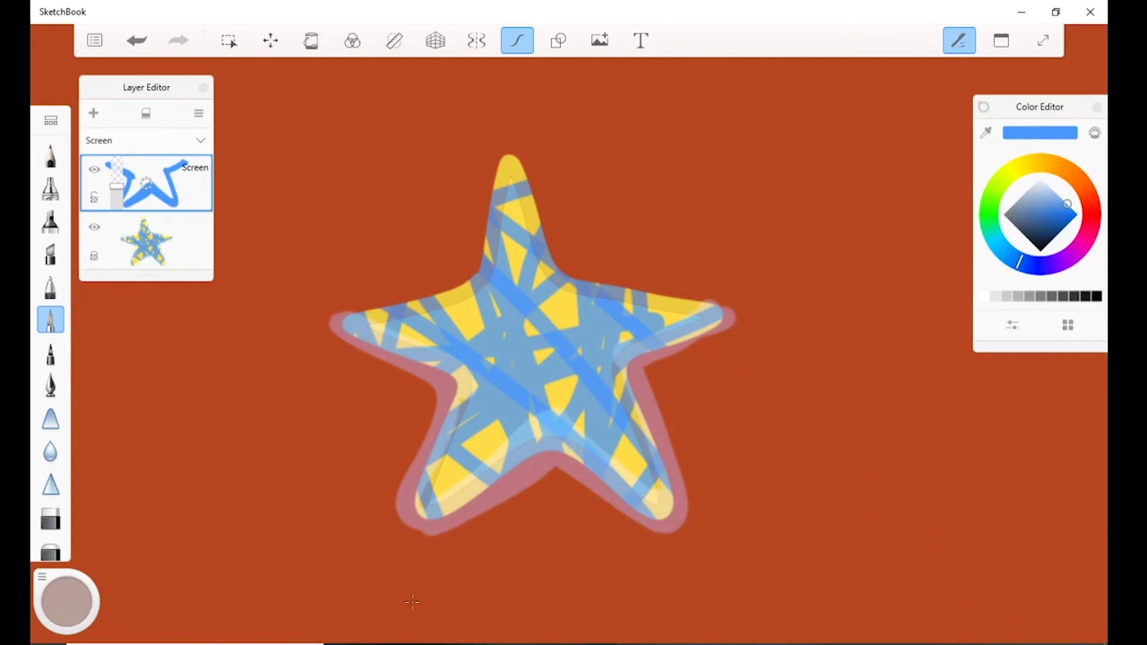
pyautogui.click(146, 140)
pyautogui.moveTo(146, 239); pyautogui.dragTo(147, 151)
pyautogui.click(137, 167)
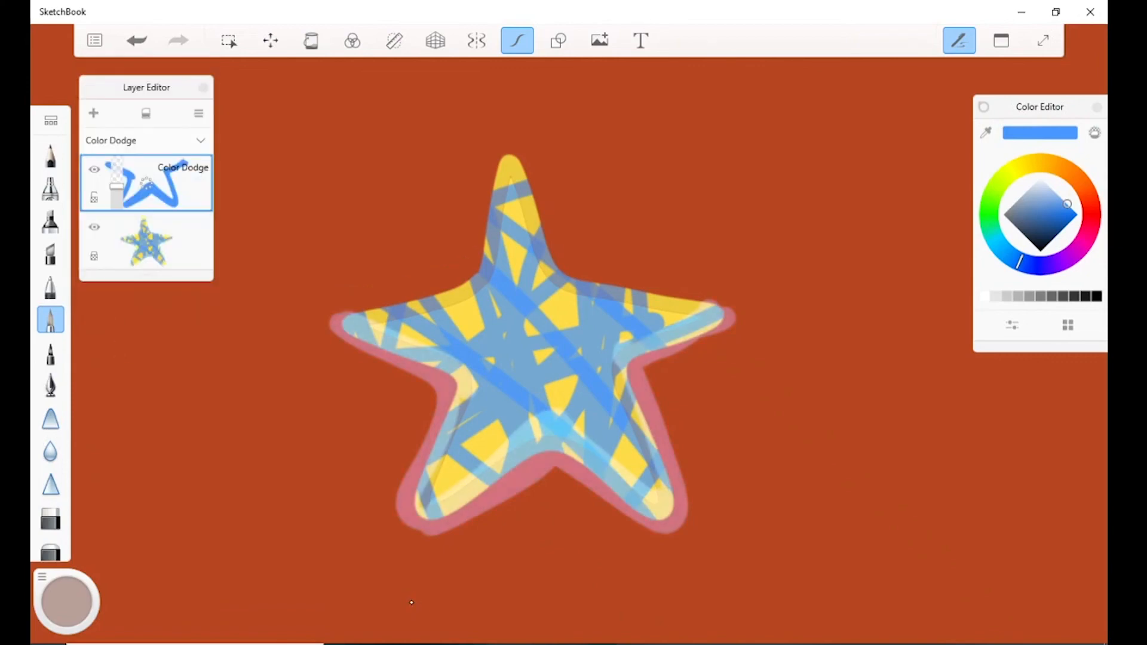
pyautogui.click(147, 140)
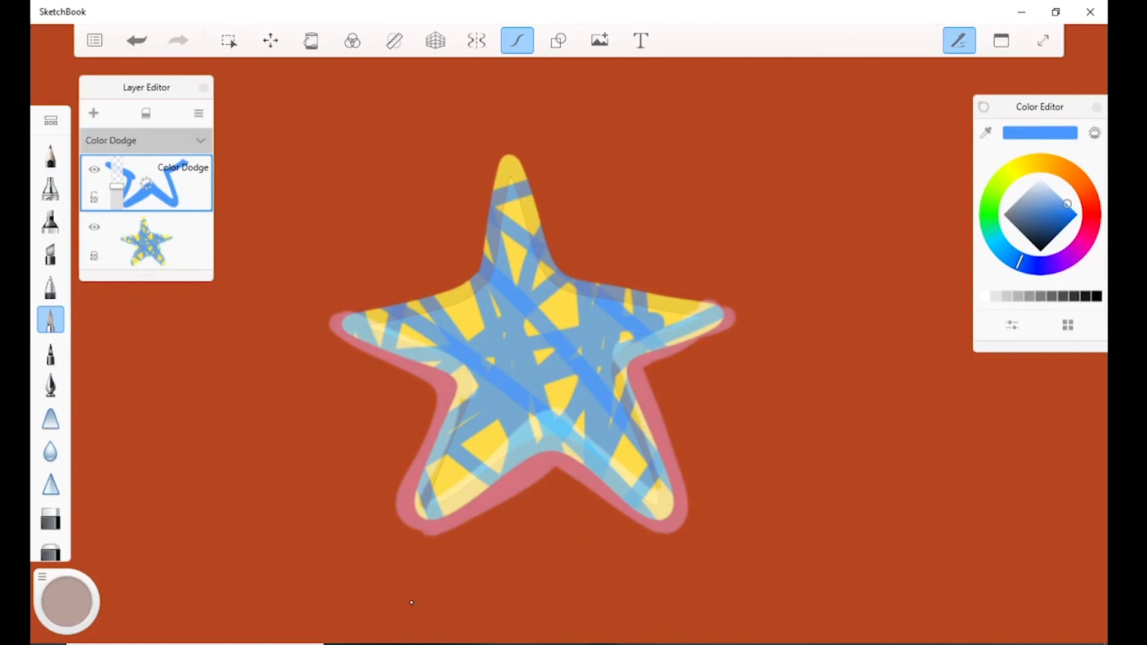
pyautogui.click(138, 166)
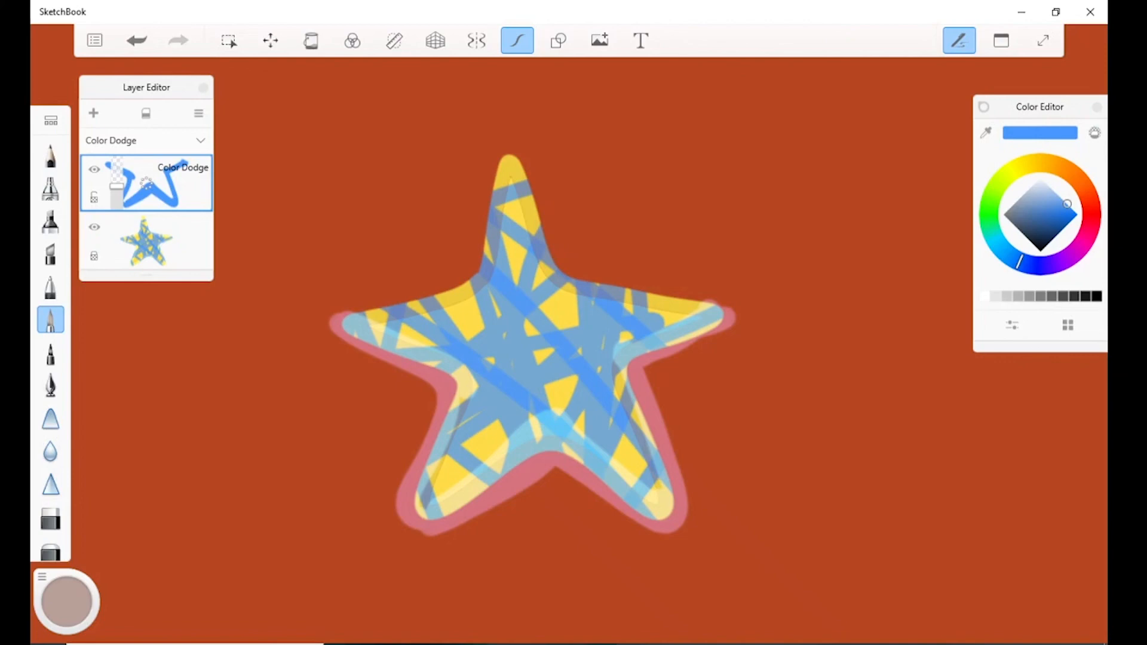
# Compare the shading layer in Multiply and Color Dodge, leaving it on Color Dodge.
pyautogui.click(146, 141)
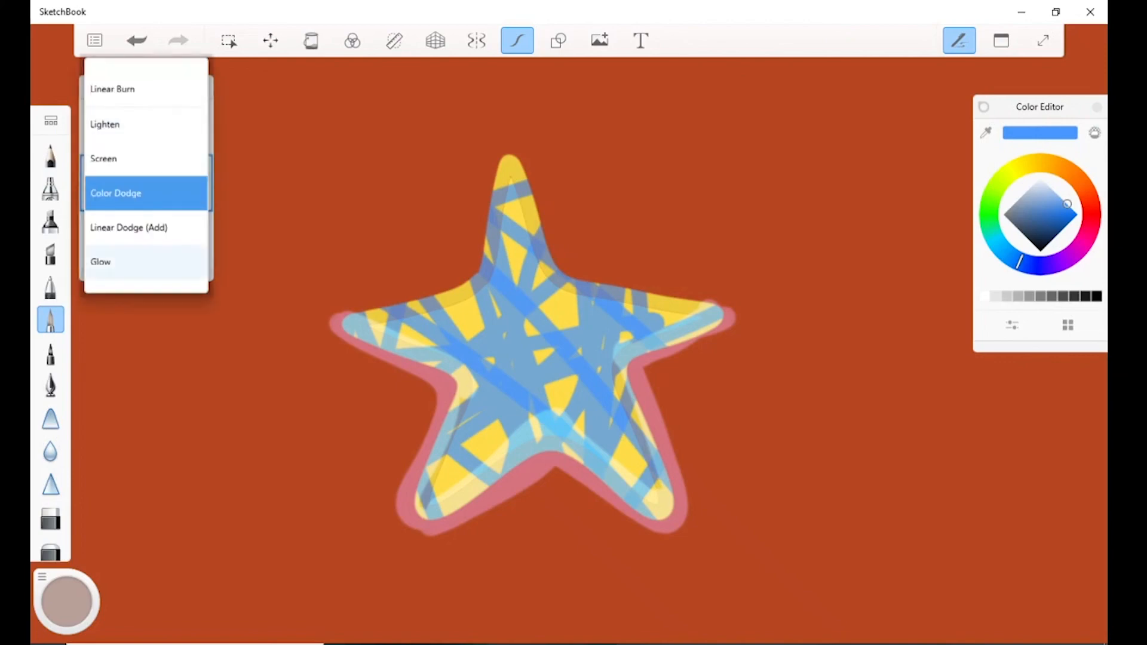
pyautogui.scroll(2, 146, 124)
pyautogui.click(146, 124)
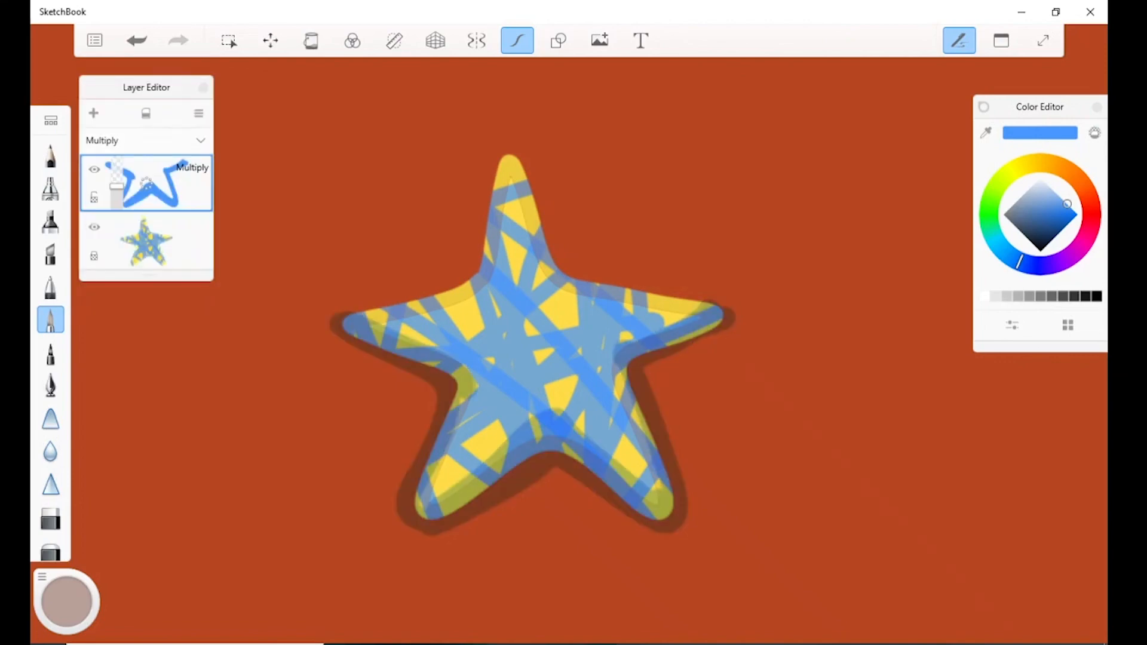
pyautogui.click(146, 141)
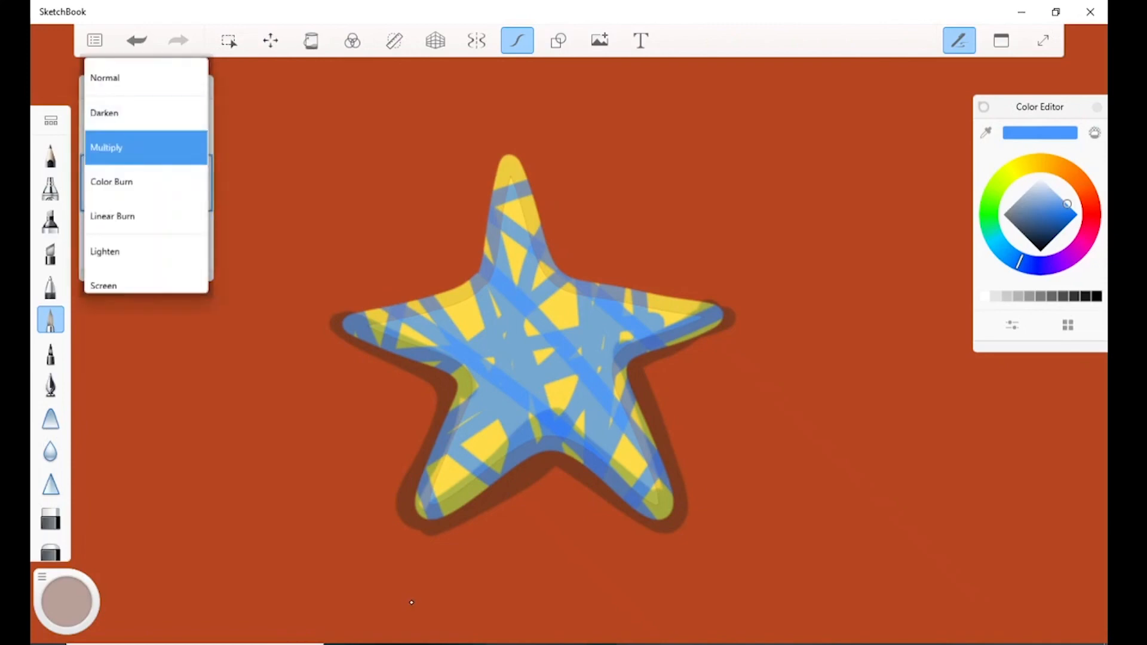
pyautogui.scroll(-3, 147, 179)
pyautogui.click(146, 220)
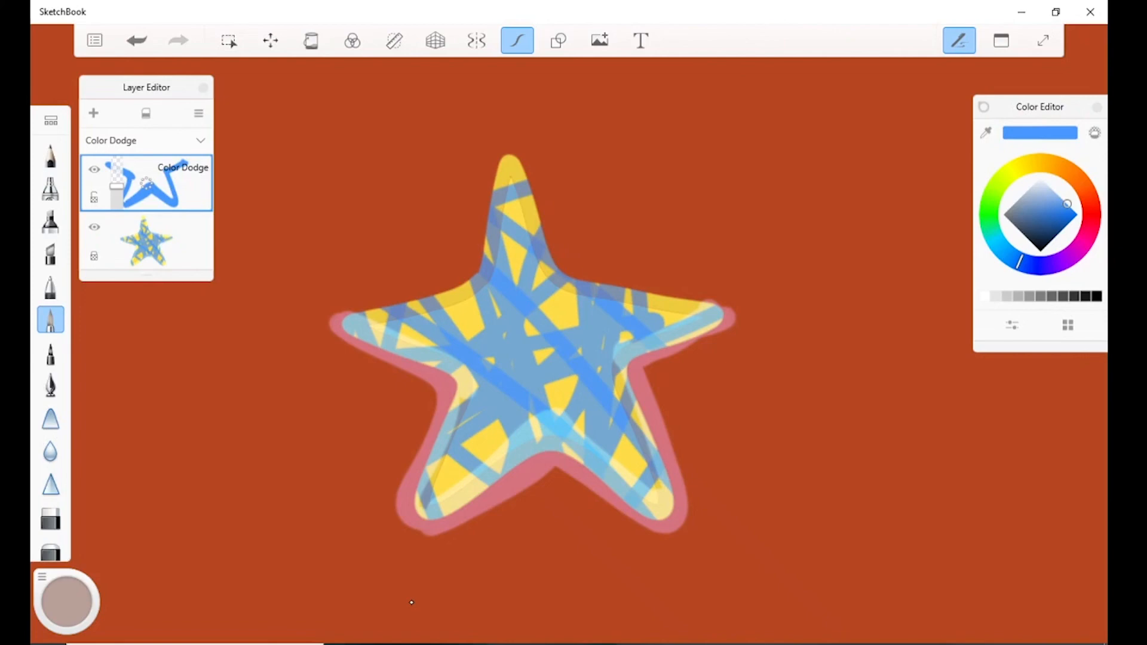
pyautogui.press('super+w')
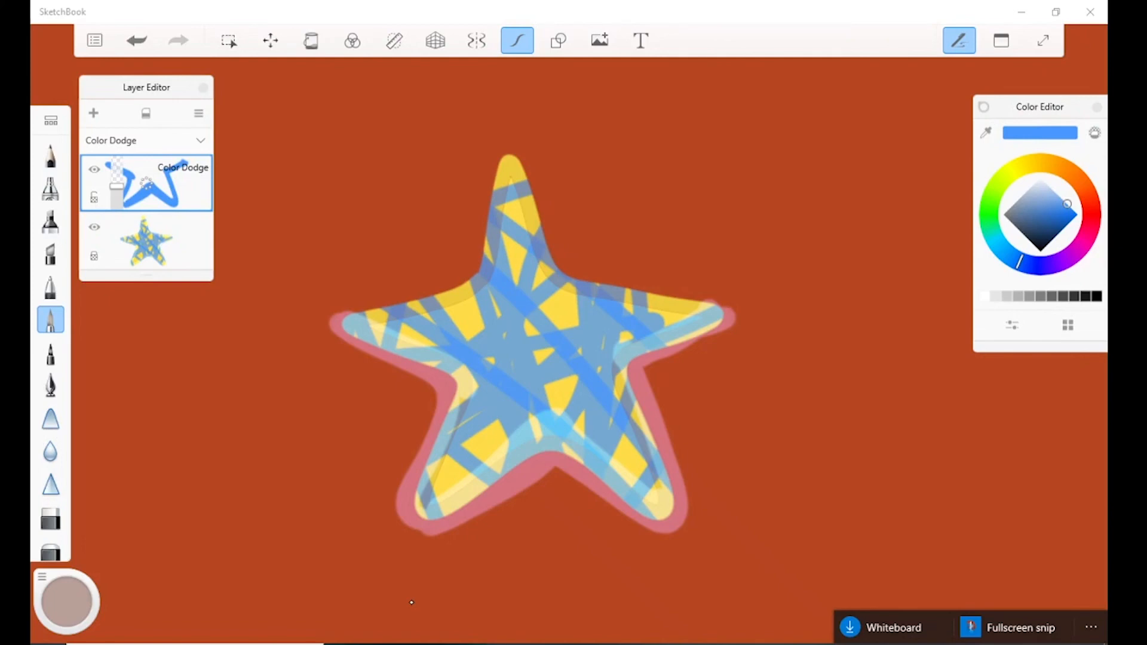